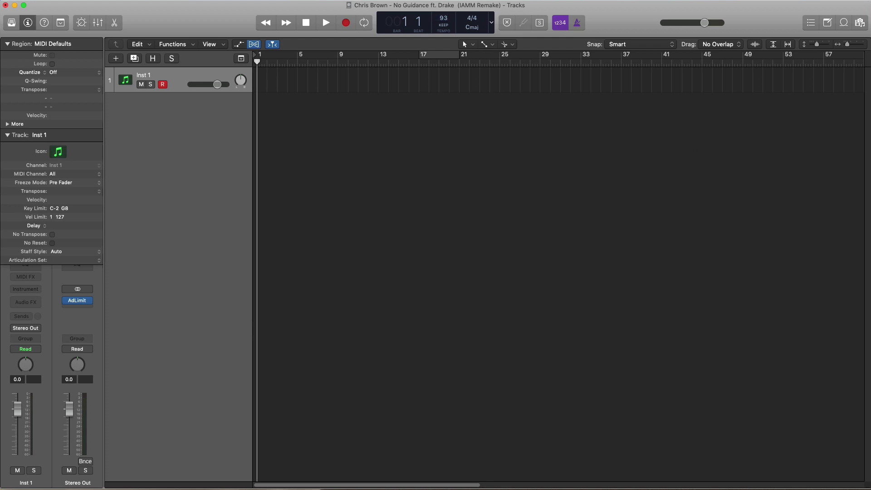
# - Place the Che Ecru - Before I Die sample on a new audio track at bar 1 and import its tempo information
pyautogui.moveTo(608, 168); pyautogui.dragTo(255, 167)
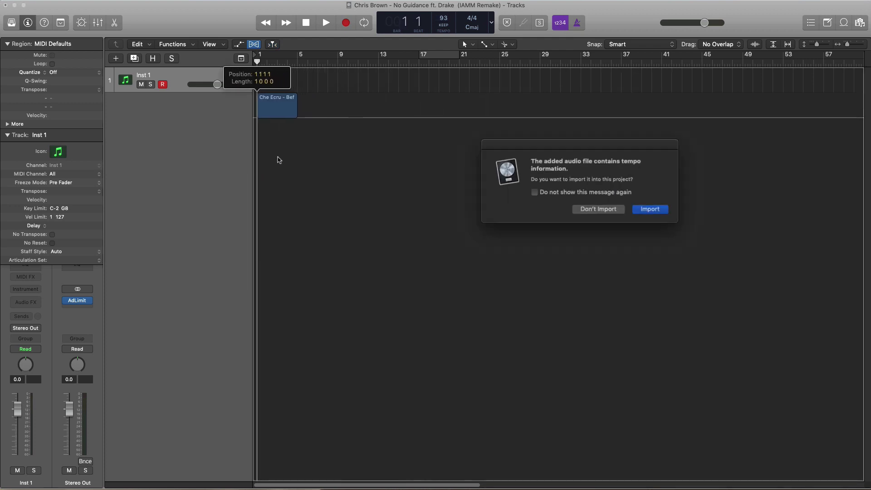
pyautogui.click(647, 208)
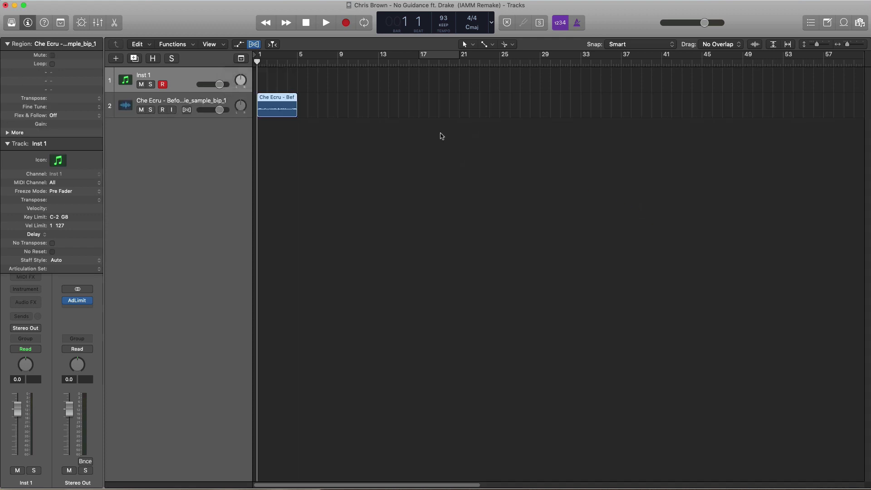
pyautogui.keyDown('ctrl'); pyautogui.keyDown('alt'); pyautogui.click(278, 79); pyautogui.keyUp('alt'); pyautogui.keyUp('ctrl')
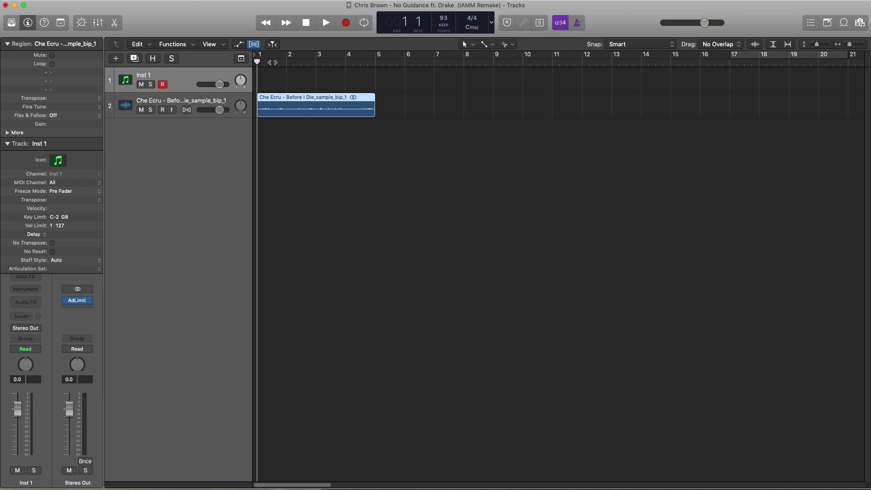
# - Set a cycle range over the sample from bar 1 to bar 5, audition it, and move the Inst 1 track below the sample track
pyautogui.moveTo(269, 60); pyautogui.dragTo(375, 61)
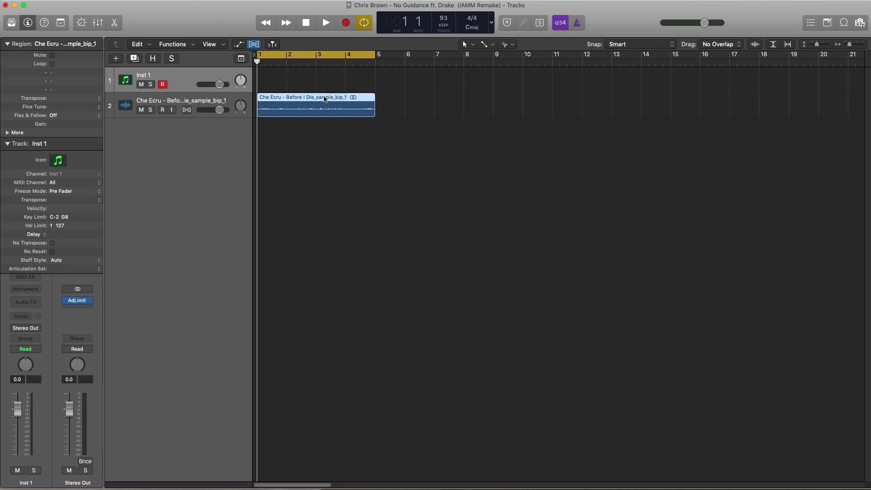
pyautogui.press('space')
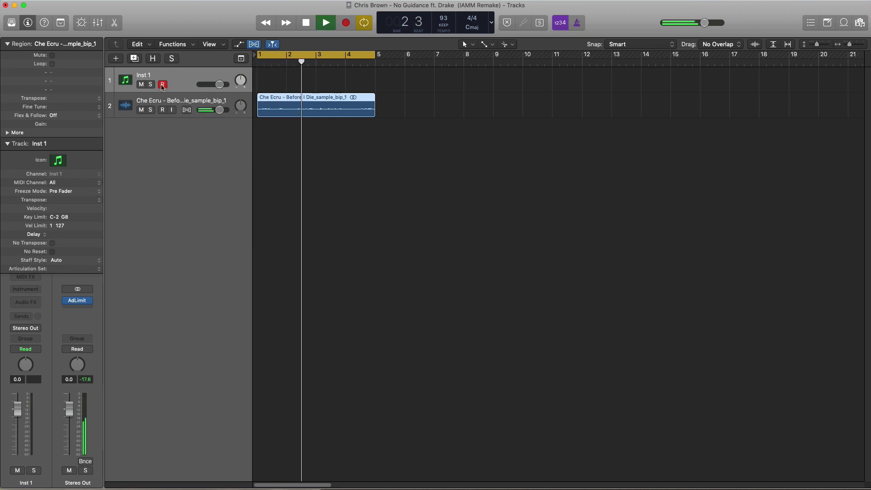
pyautogui.moveTo(168, 84); pyautogui.dragTo(172, 173)
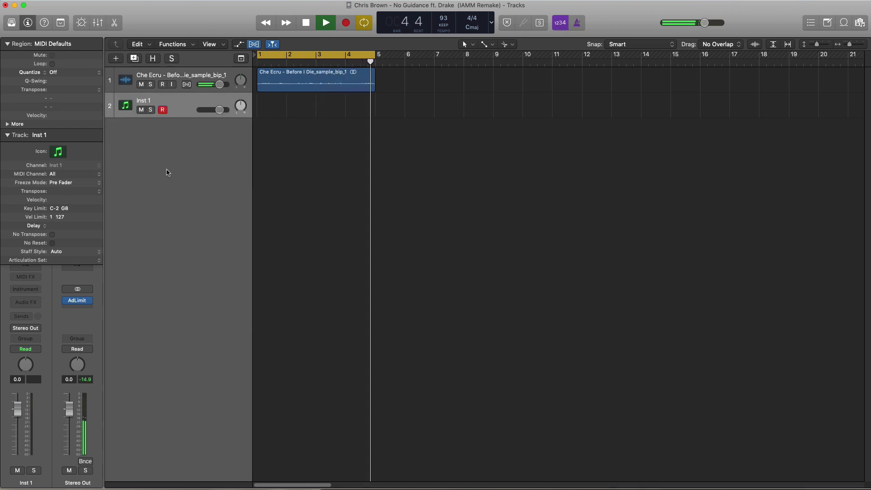
pyautogui.press('space')
# - Add a Space Designer reverb to the sample track with its wet level at -16.0 dB, and audition the sound
pyautogui.press('super+a')
pyautogui.click(43, 304)
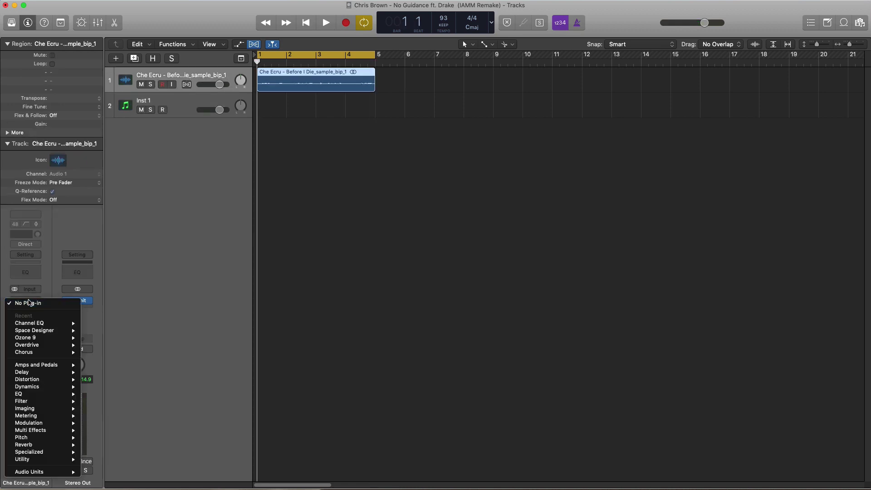
pyautogui.moveTo(44, 325)
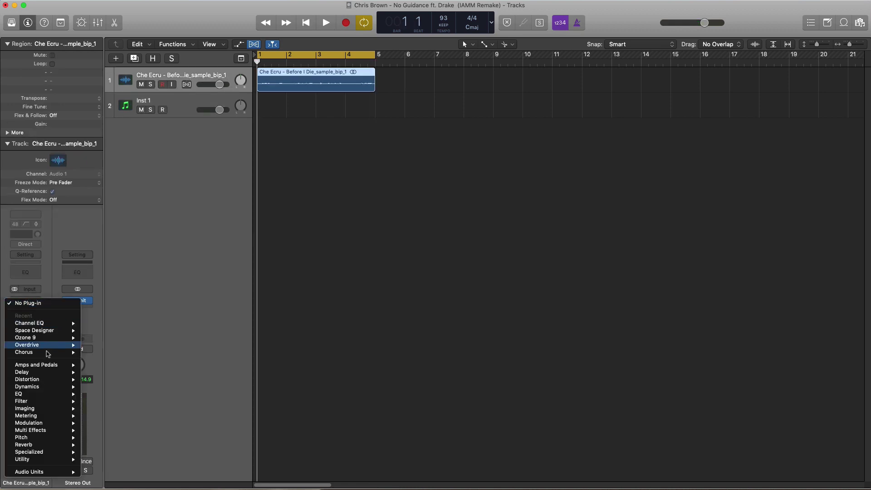
pyautogui.moveTo(39, 445)
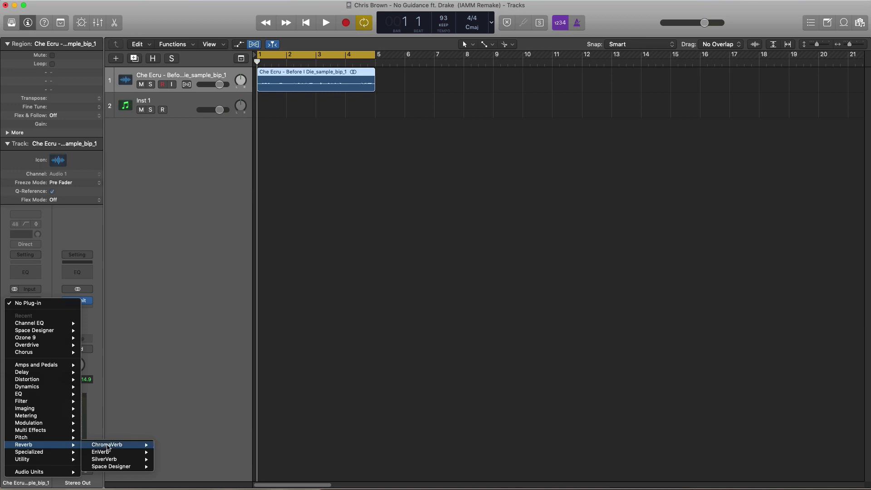
pyautogui.moveTo(119, 467)
pyautogui.click(174, 467)
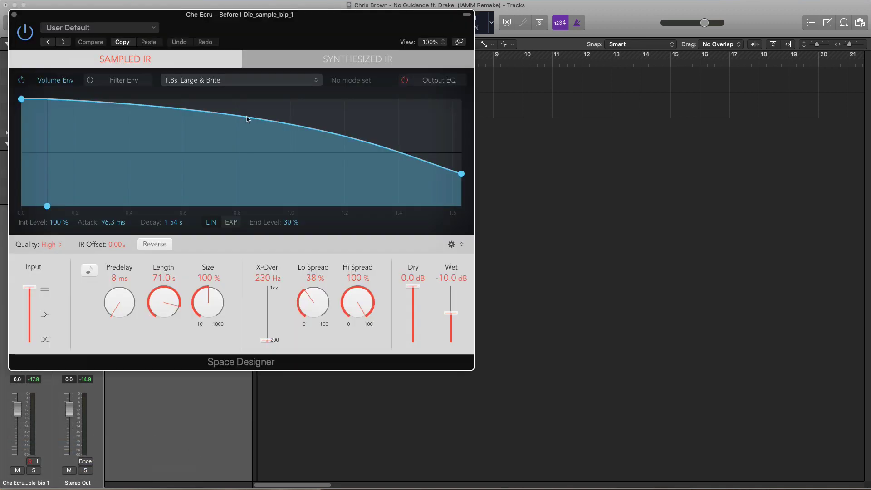
pyautogui.moveTo(450, 313); pyautogui.dragTo(450, 319)
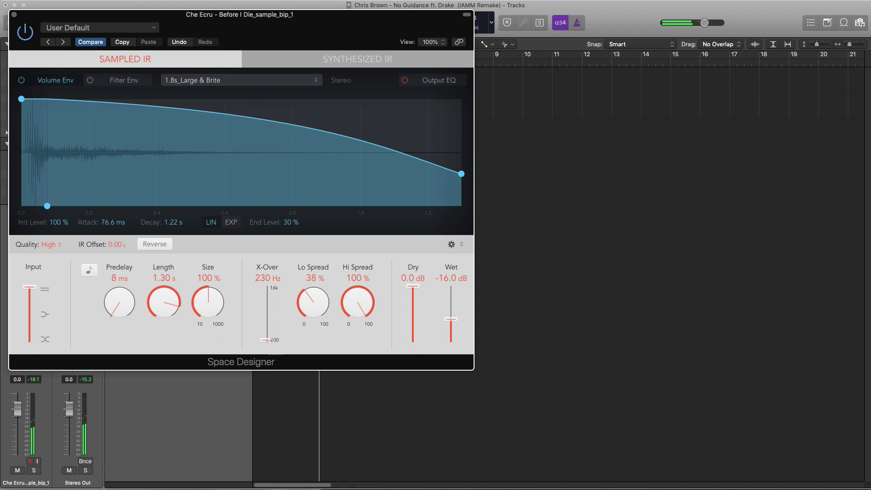
pyautogui.click(14, 15)
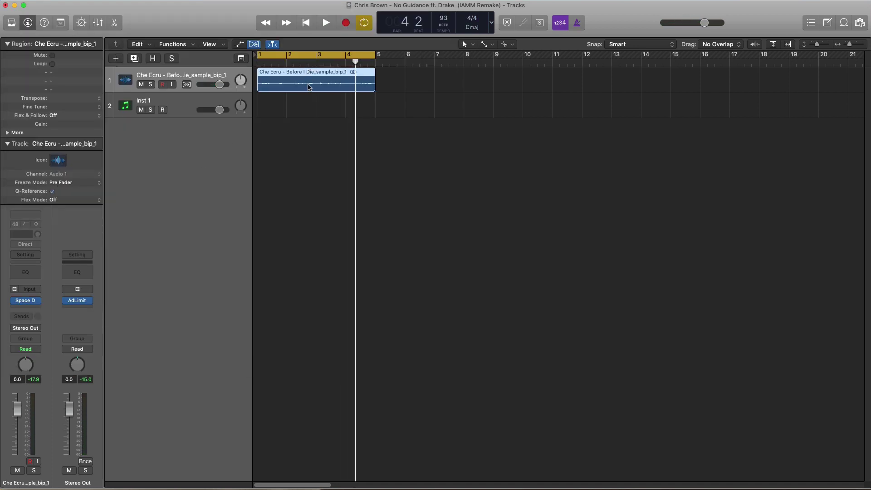
# - Repeat the sample region once, move the cycle range to bars 5 to 9, and delete the repeated copy
pyautogui.press('super+r')
pyautogui.press('super+Left')
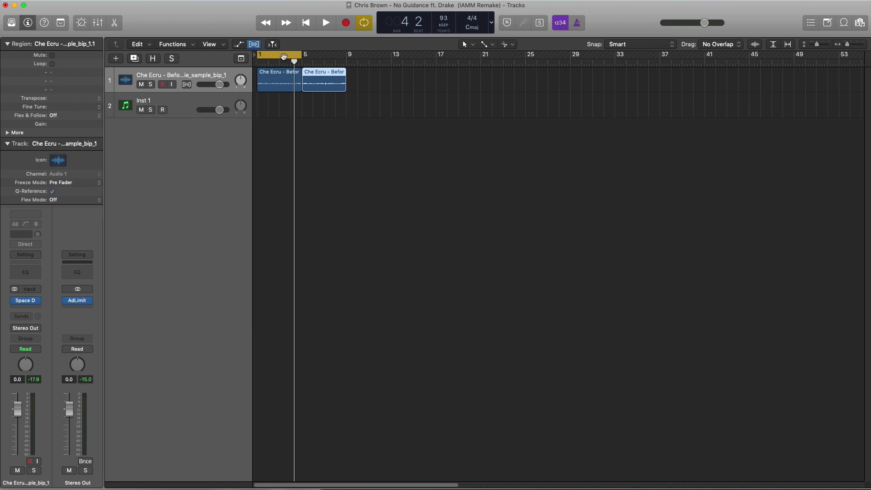
pyautogui.click(306, 61)
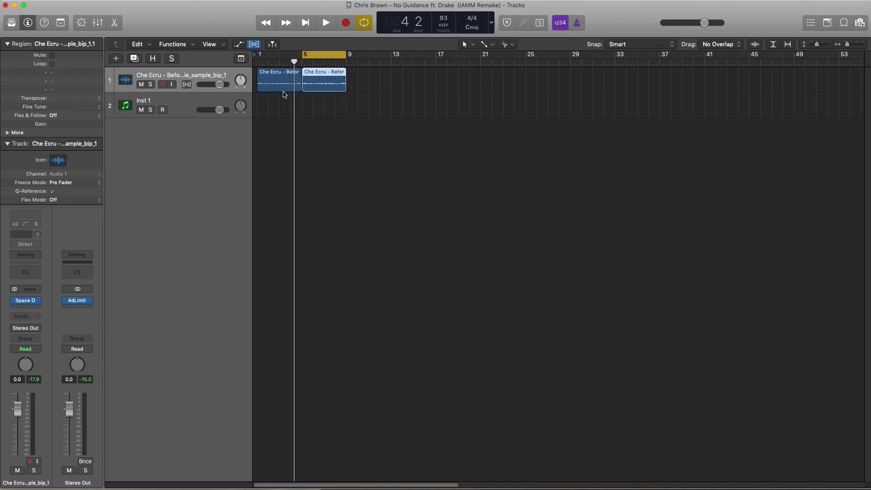
pyautogui.moveTo(358, 117)
pyautogui.mouseDown()
pyautogui.moveTo(328, 72)
pyautogui.moveTo(312, 76)
pyautogui.moveTo(321, 83)
pyautogui.mouseUp()
pyautogui.press('Delete')
# - With the Pencil Tool, create an empty MIDI region on the Inst 1 track from bar 5 to bar 9
pyautogui.click(485, 44)
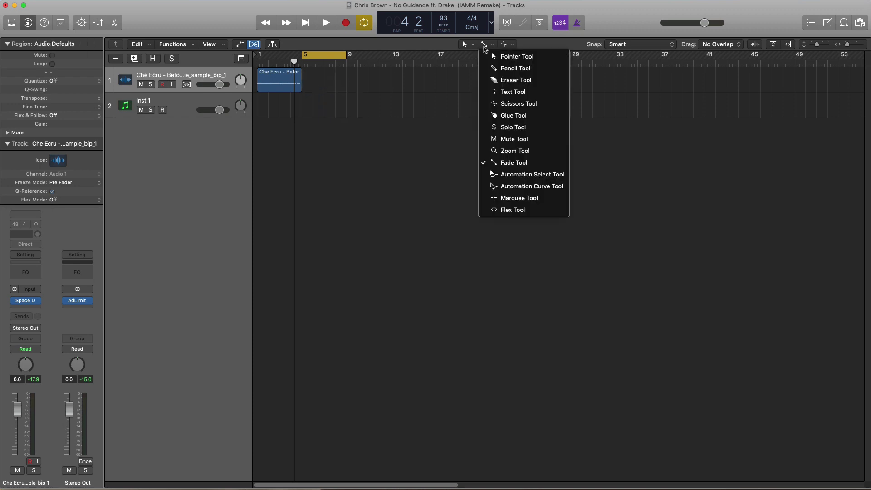
pyautogui.click(497, 68)
pyautogui.click(309, 113)
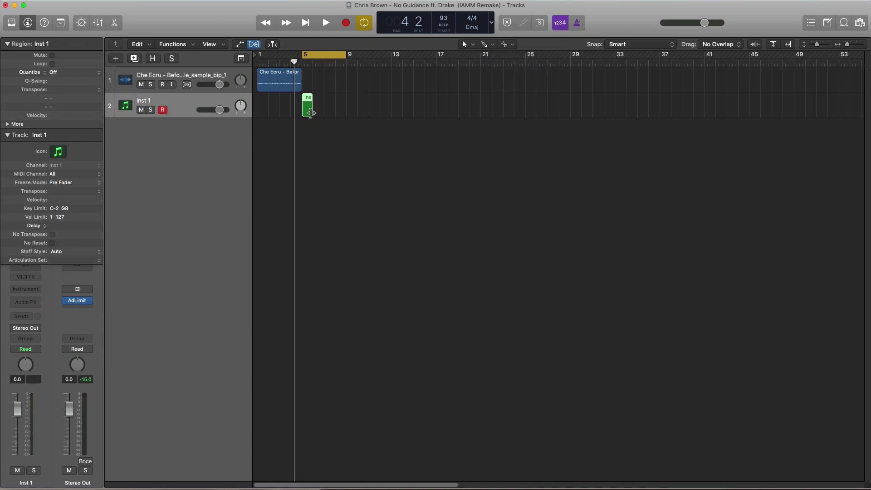
pyautogui.moveTo(314, 112); pyautogui.dragTo(343, 112)
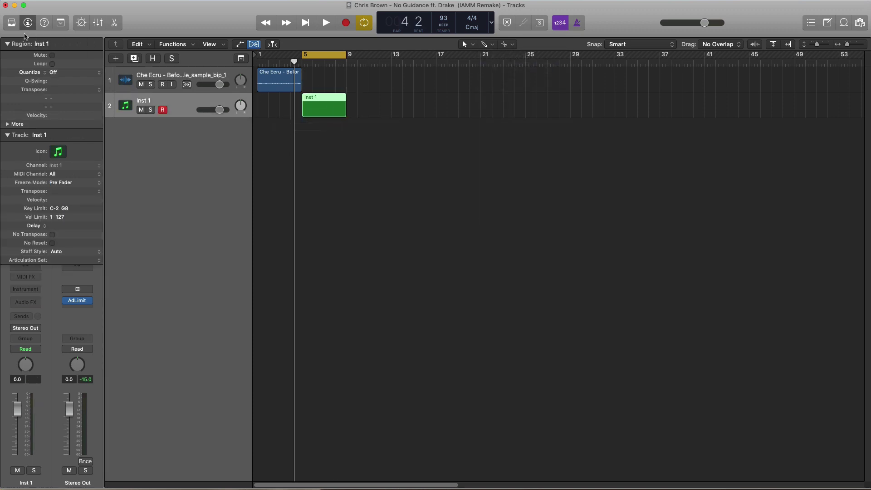
# - Load the Lighter Shade Organ sound from the Vintage B3 Organ category onto the Inst 1 track
pyautogui.click(9, 26)
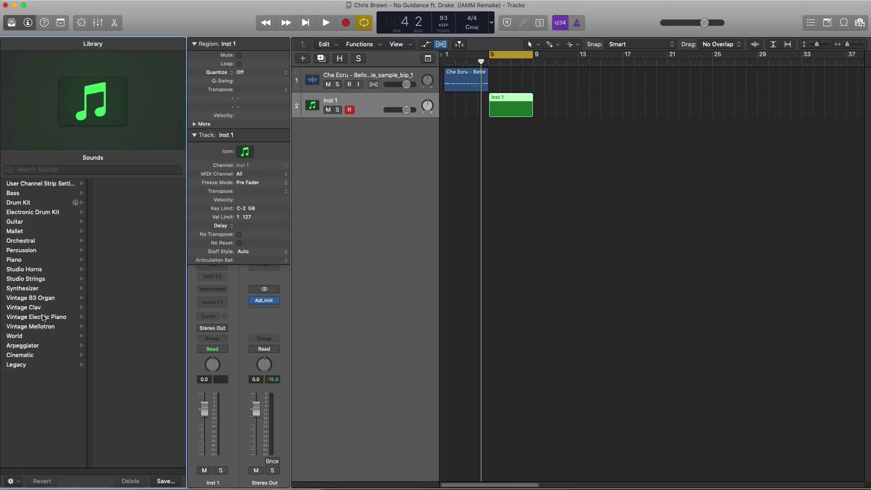
pyautogui.click(55, 298)
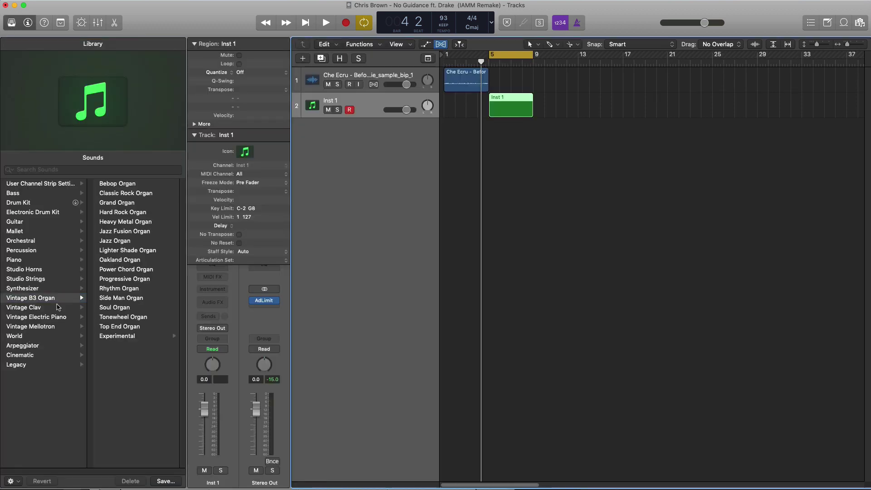
pyautogui.click(120, 253)
# - Open the new MIDI region in an enlarged Piano Roll and hide the sound library
pyautogui.doubleClick(516, 103)
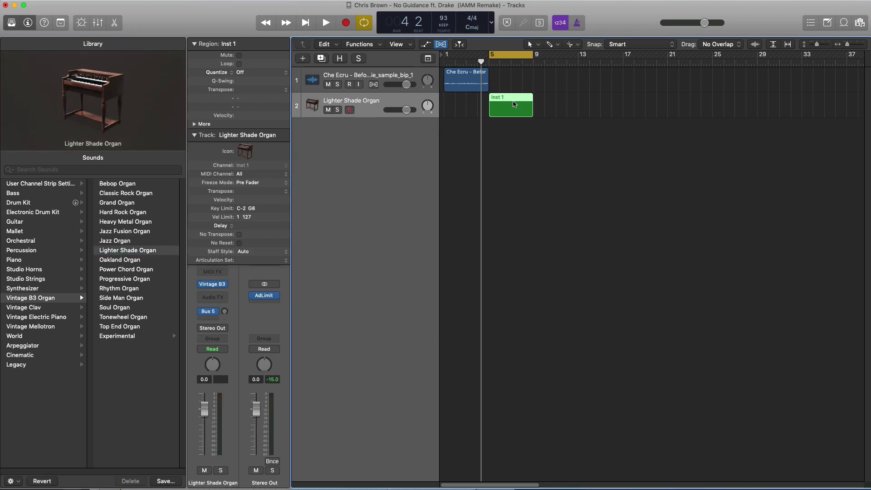
pyautogui.click(12, 23)
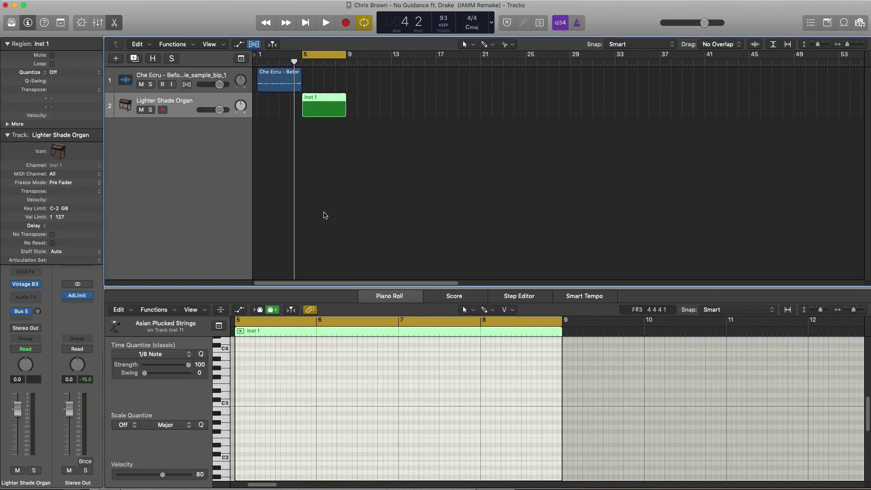
pyautogui.moveTo(368, 289); pyautogui.dragTo(369, 233)
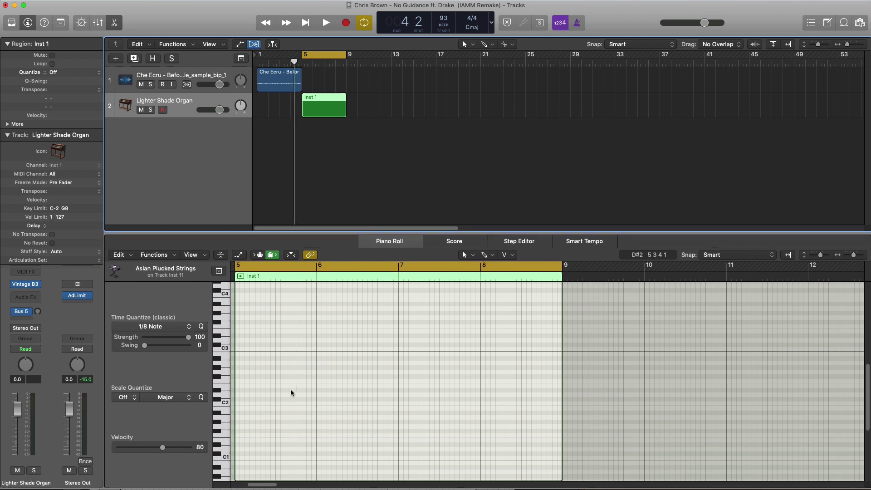
# - Draw an F#2 note three beats long at bar 5 of the organ region and audition it
pyautogui.click(240, 379)
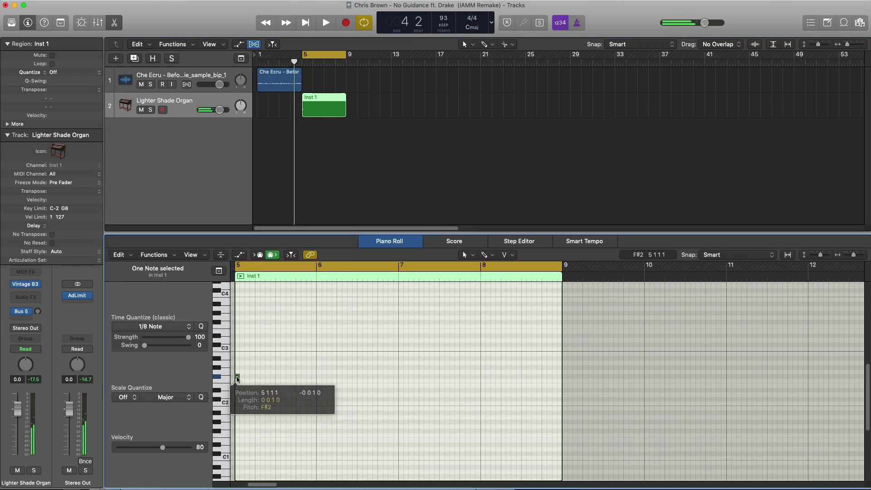
pyautogui.moveTo(239, 380); pyautogui.dragTo(293, 394)
pyautogui.press('space')
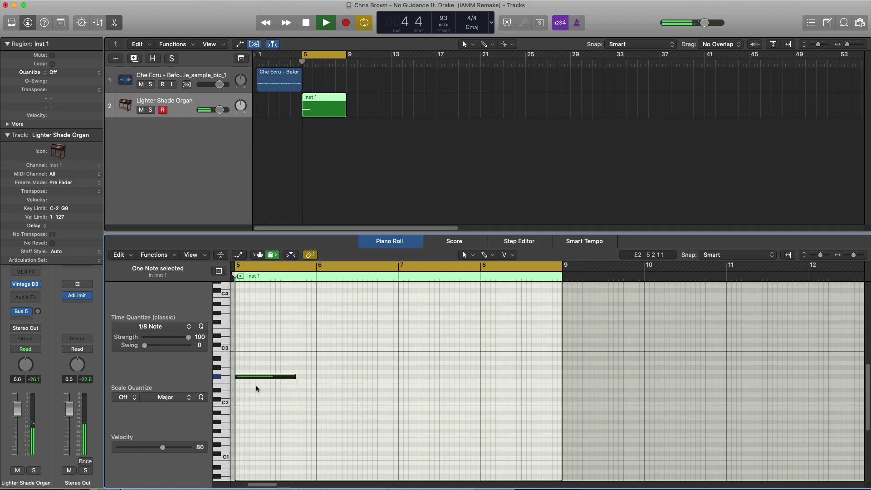
pyautogui.press('space')
# - Stack copies of the note at A2, C#3, E3 and F#3 to build an F#m7 chord at bar 5, and audition it
pyautogui.moveTo(255, 379); pyautogui.dragTo(256, 325)
pyautogui.press('space')
pyautogui.press('space')
pyautogui.press('space')
pyautogui.press('space')
pyautogui.press('space')
pyautogui.press('space')
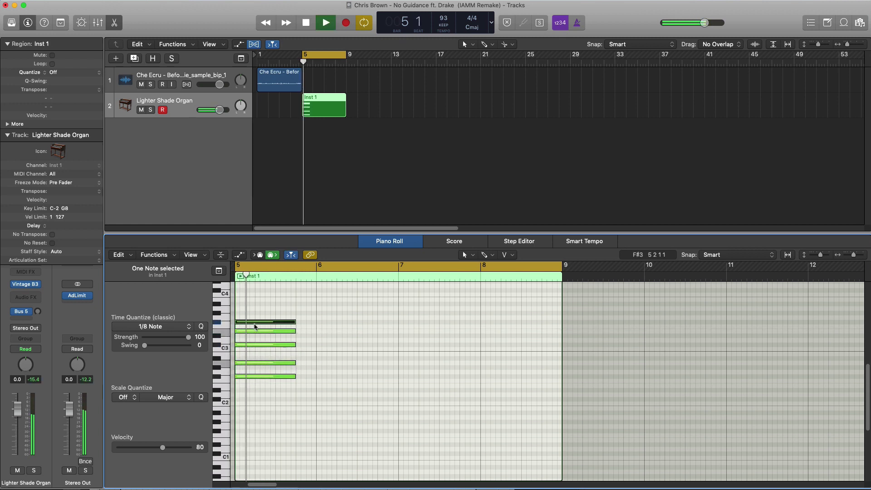
pyautogui.press('space')
# - Transpose all five chord notes up one octave, extend them to bar 6 beat 3, and play the chord
pyautogui.moveTo(361, 422); pyautogui.dragTo(235, 321)
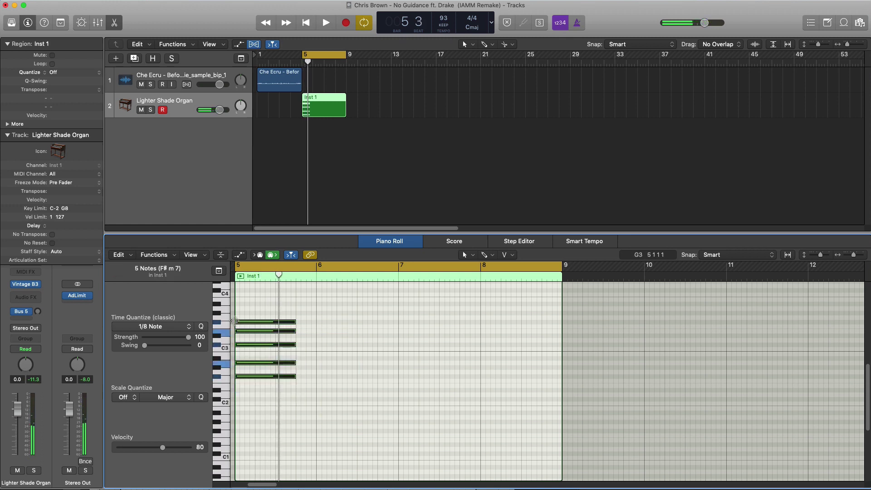
pyautogui.hotkey('alt', 'shift', 'Up')
pyautogui.press('space')
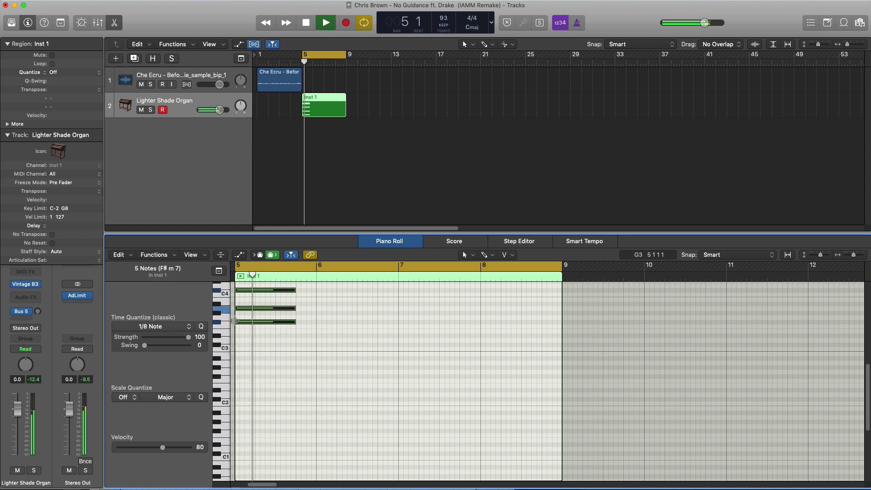
pyautogui.scroll(1, 333, 394)
pyautogui.scroll(3, 333, 390)
pyautogui.press('space')
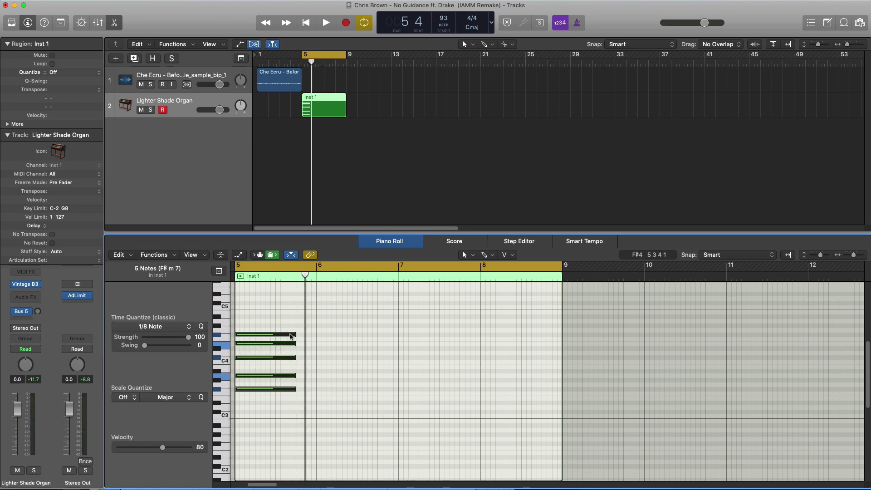
pyautogui.moveTo(294, 337); pyautogui.dragTo(357, 336)
pyautogui.press('space')
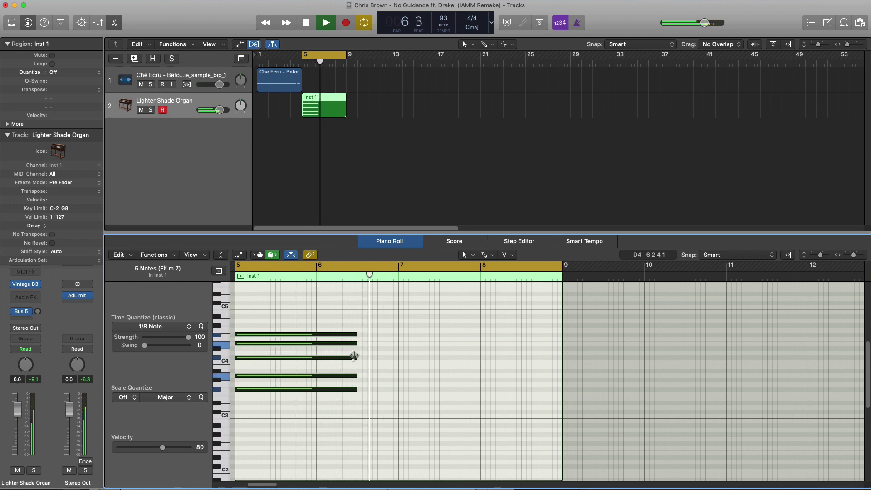
# - Add a second chord of B2, A3, C#4, E4 and G#4 from bar 6 beat 3 to bar 7, and audition it
pyautogui.keyDown('super'); pyautogui.click(359, 421); pyautogui.keyUp('super')
pyautogui.moveTo(481, 422); pyautogui.dragTo(370, 331)
pyautogui.press('space')
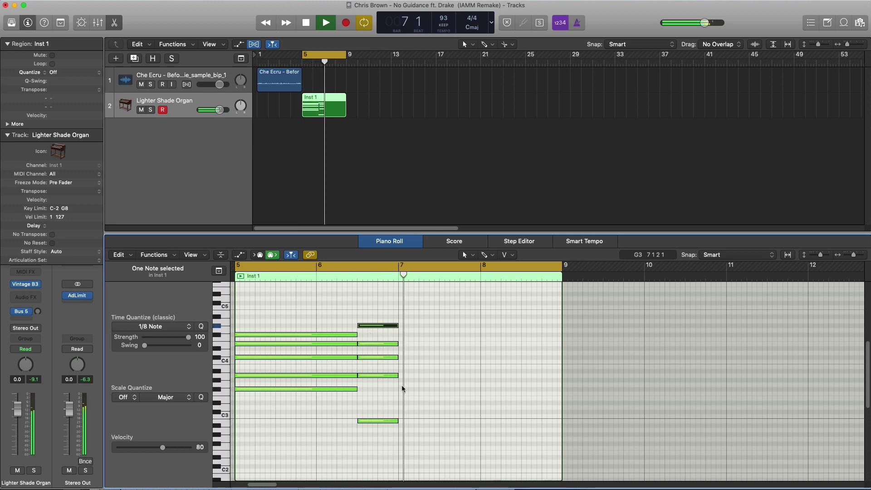
pyautogui.press('space')
# - Add a third chord of C#3, G#3, D#4 and F#4 from bar 7 to bar 9, and play back the progression
pyautogui.click(408, 336)
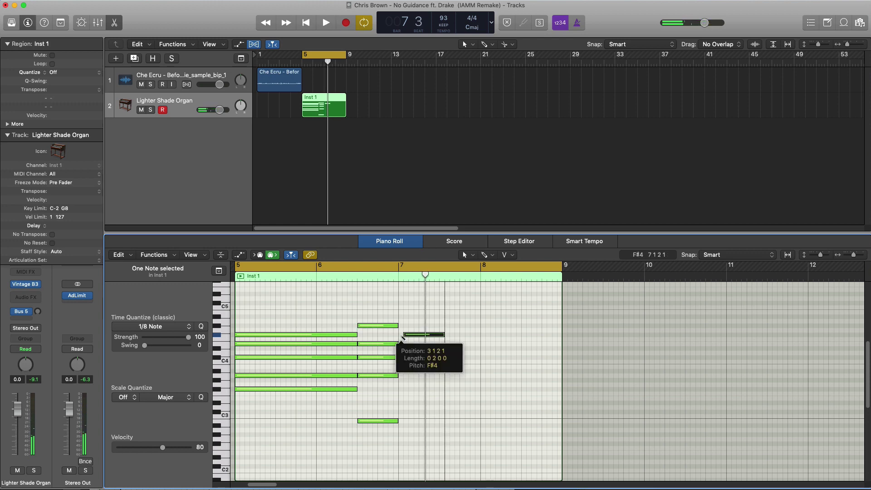
pyautogui.moveTo(423, 335)
pyautogui.mouseDown()
pyautogui.moveTo(413, 338)
pyautogui.moveTo(558, 341)
pyautogui.mouseUp()
pyautogui.moveTo(447, 337); pyautogui.dragTo(445, 385)
pyautogui.press('space')
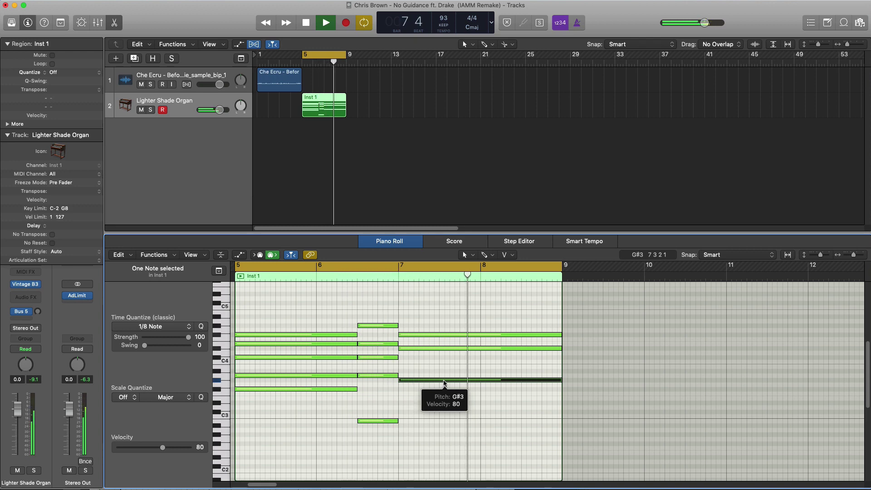
pyautogui.press('space')
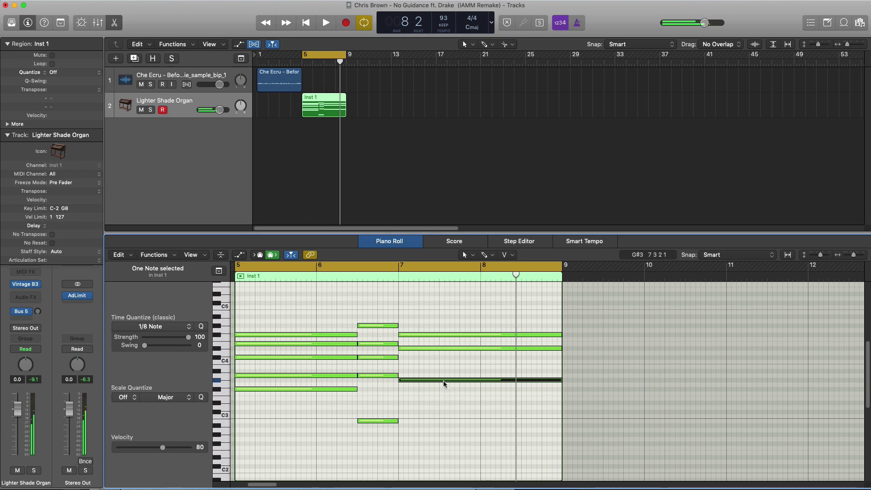
pyautogui.moveTo(444, 383); pyautogui.dragTo(441, 414)
pyautogui.press('space')
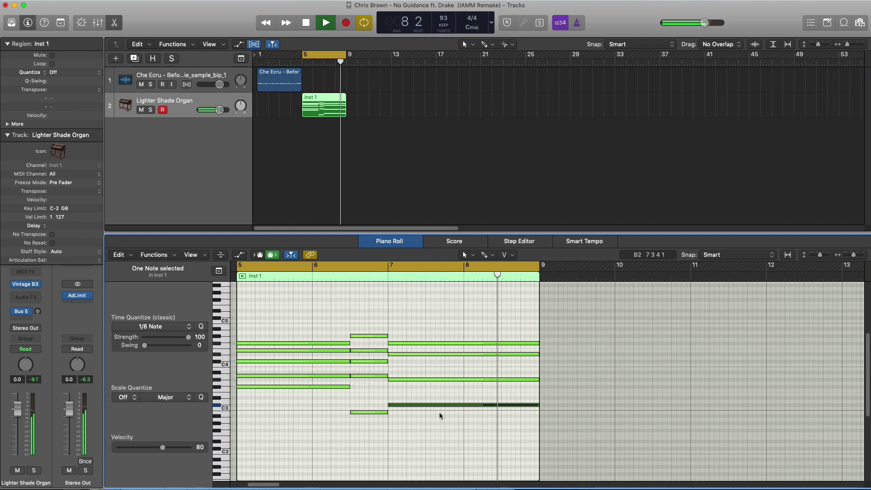
pyautogui.press('space')
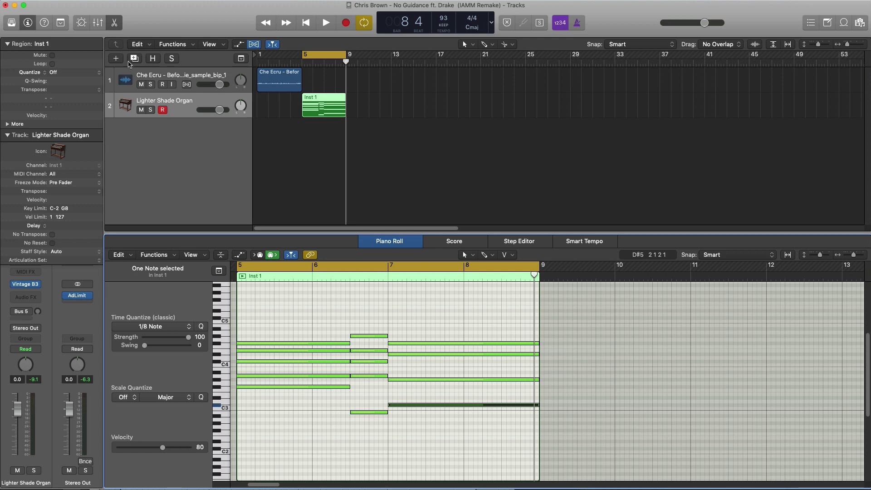
# - Add a software instrument track below the organ and copy the organ's chord region from bar 5 onto it
pyautogui.click(116, 59)
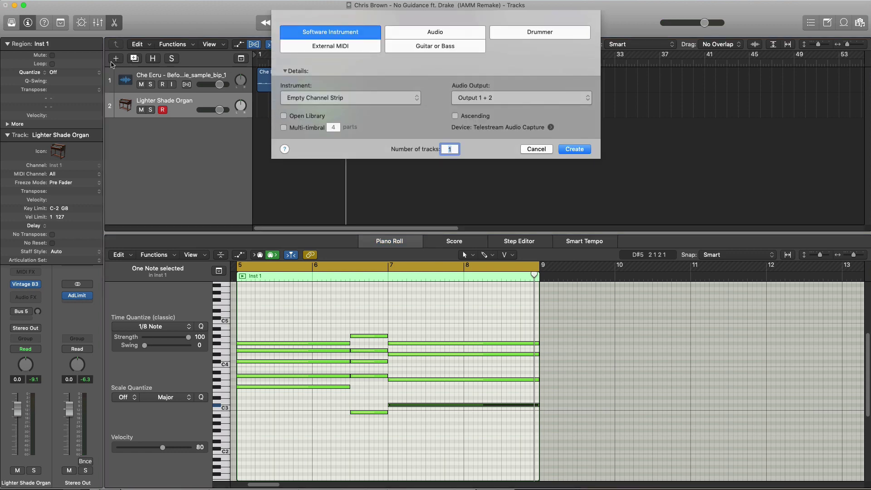
pyautogui.press('Return')
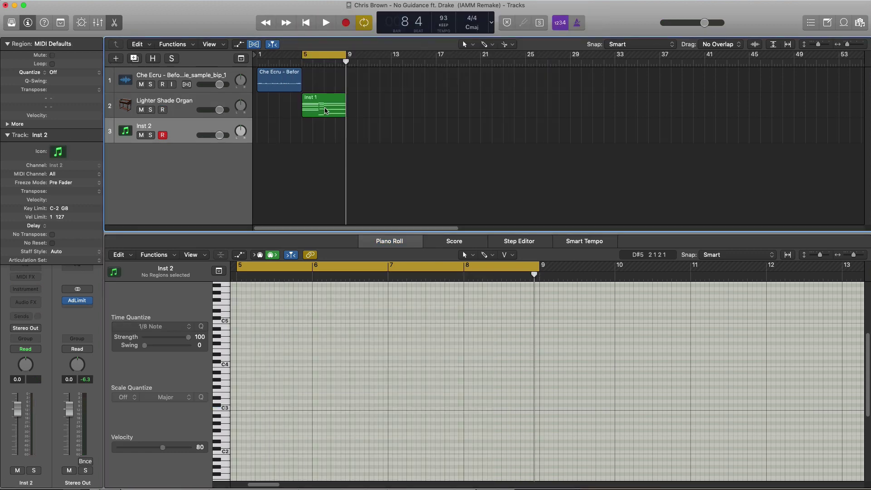
pyautogui.moveTo(325, 110); pyautogui.dragTo(325, 136)
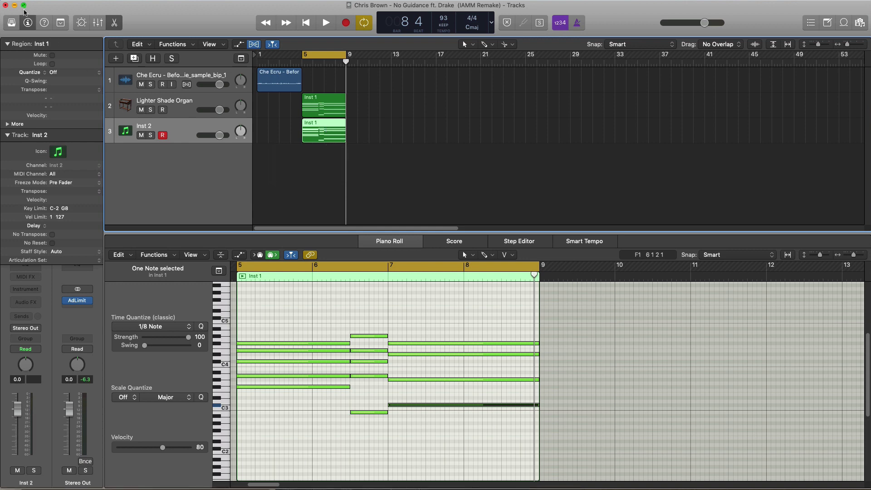
# - Load the Modwheel Sizzler synthesizer pad from the sound library onto the new track
pyautogui.click(11, 23)
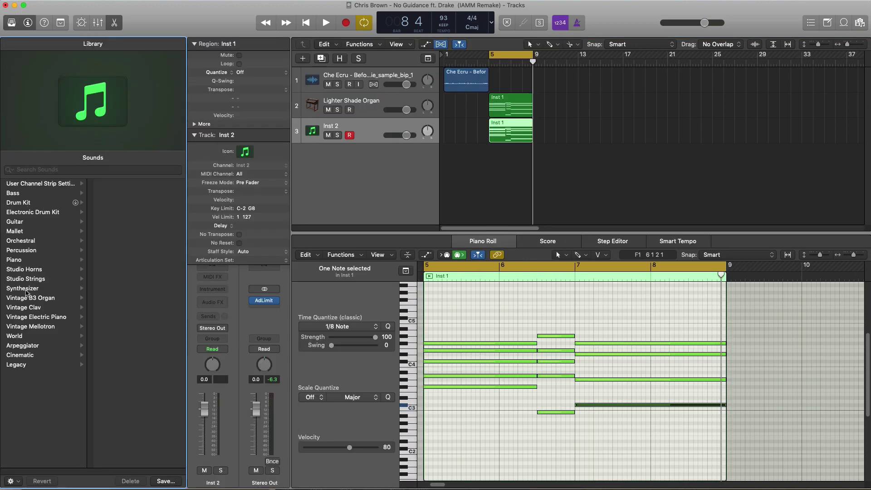
pyautogui.click(26, 290)
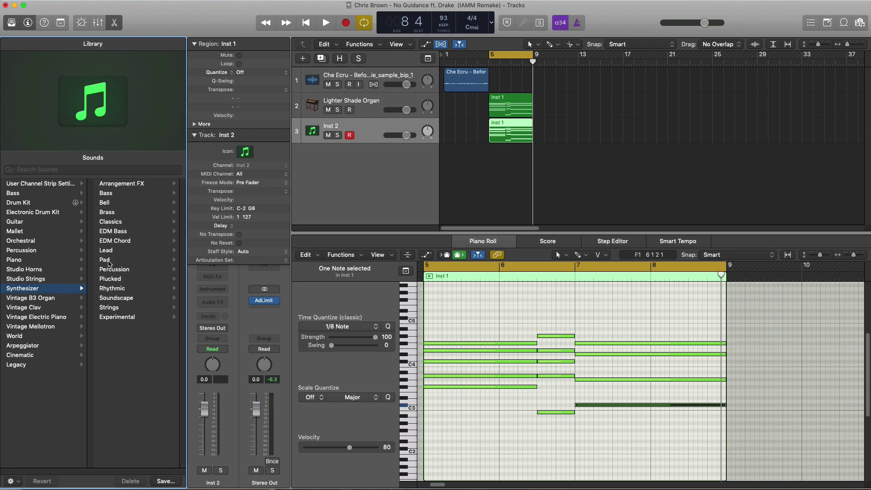
pyautogui.click(105, 260)
pyautogui.scroll(-10, 142, 326)
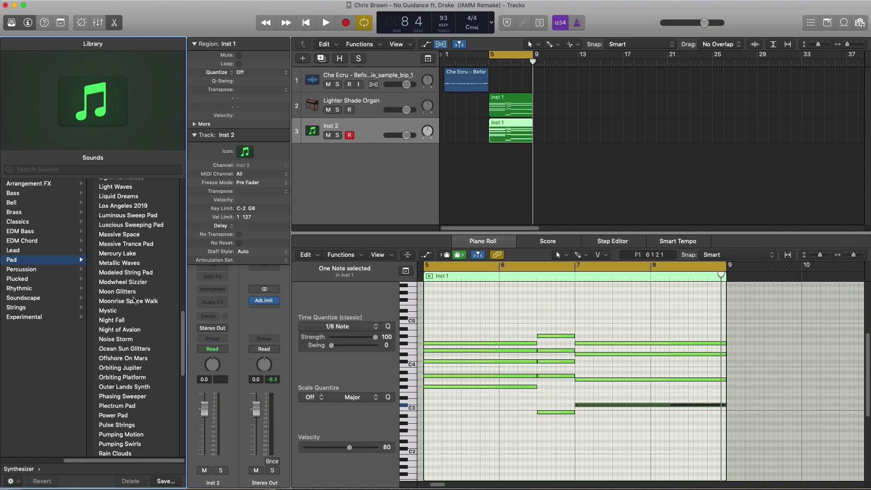
pyautogui.click(133, 284)
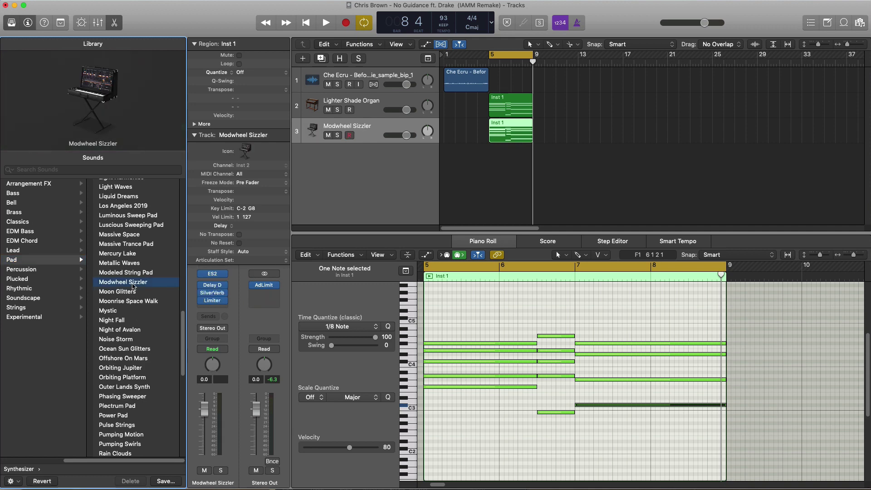
# - Solo and audition the Modwheel Sizzler pad, then solo the organ as well and play both layers together
pyautogui.click(338, 136)
pyautogui.press('space')
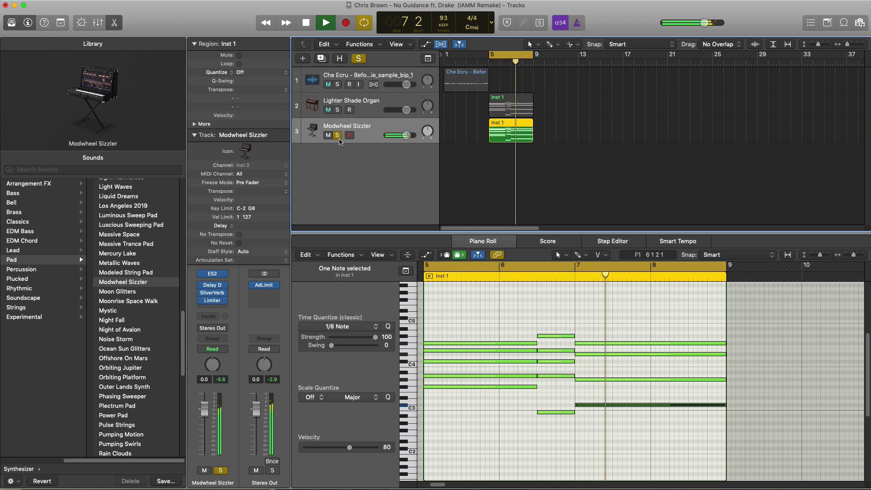
pyautogui.click(11, 23)
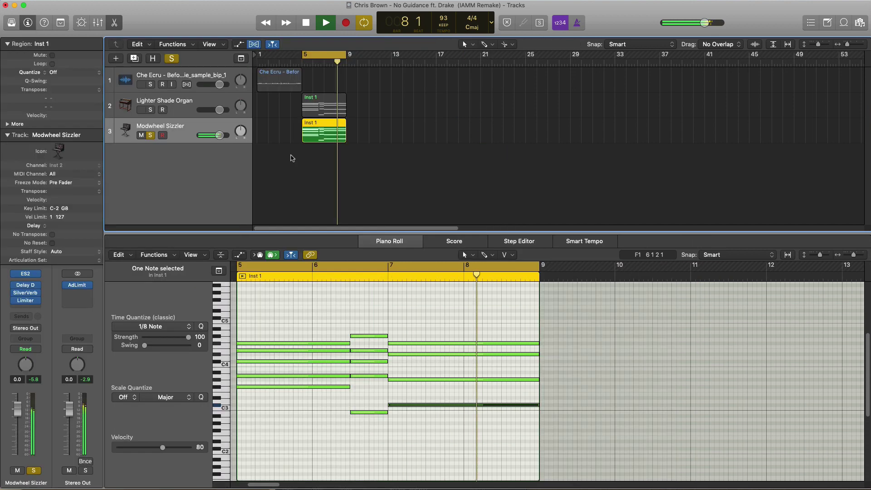
pyautogui.press('space')
pyautogui.click(151, 109)
pyautogui.press('space')
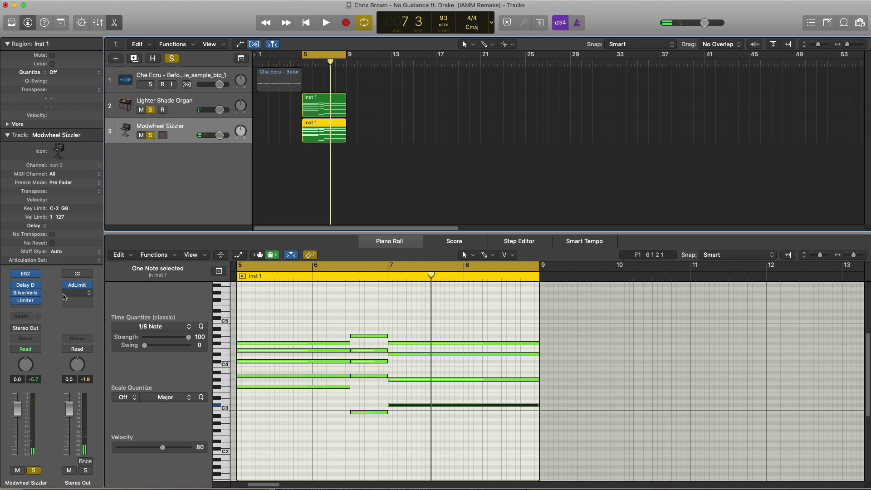
# - Group the Lighter Shade Organ and Modwheel Sizzler tracks into a Summing Stack
pyautogui.rightClick(183, 110)
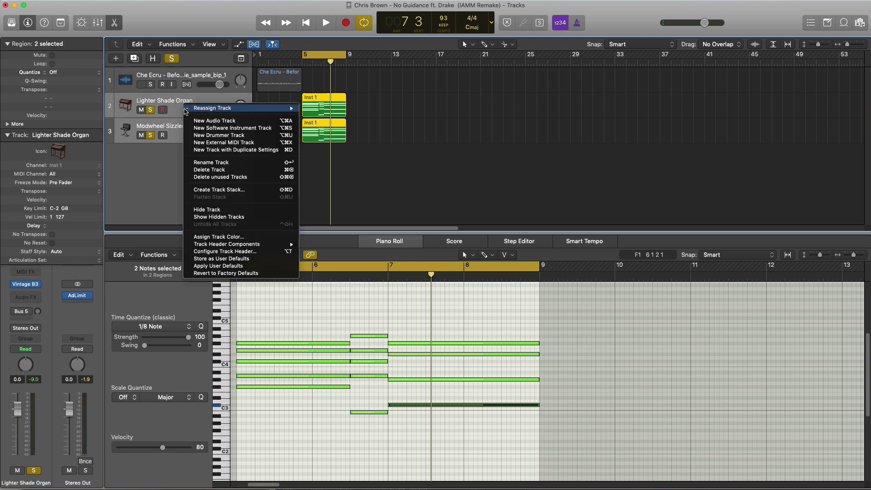
pyautogui.click(217, 189)
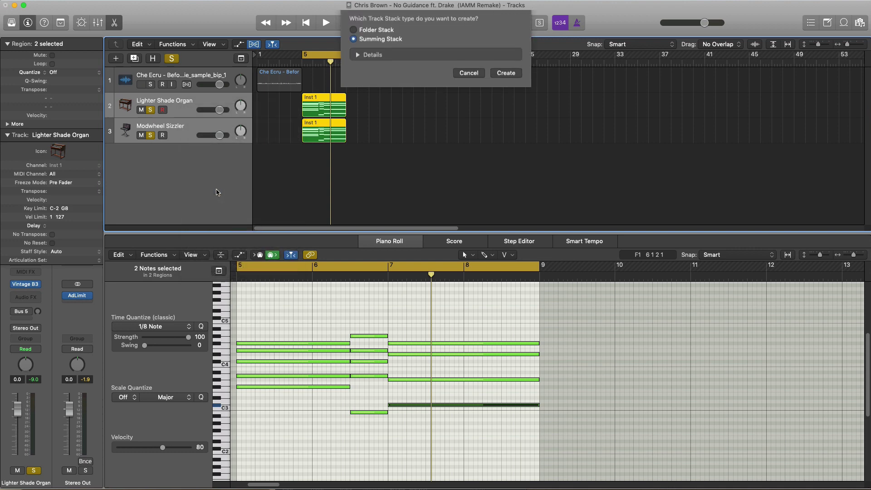
pyautogui.press('Return')
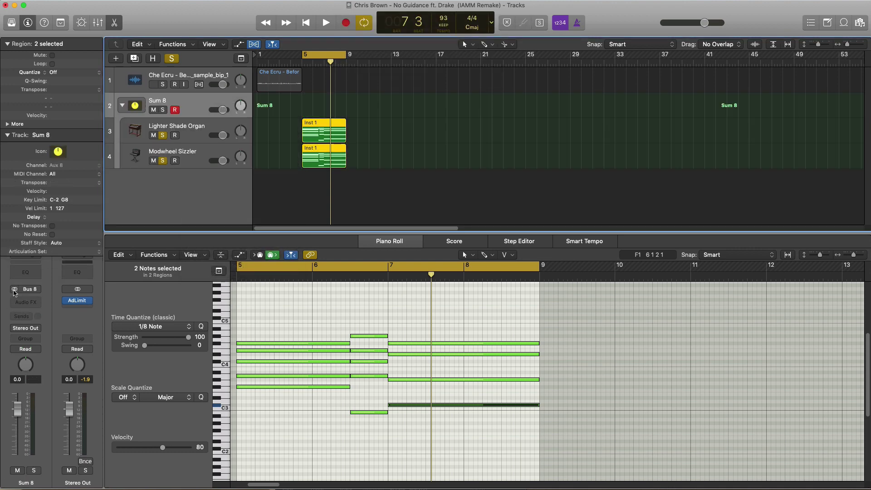
# - Add a Channel EQ to the summing stack and set its high cut to 455 Hz, 48 dB/Oct and Q 0.57 during playback
pyautogui.click(25, 273)
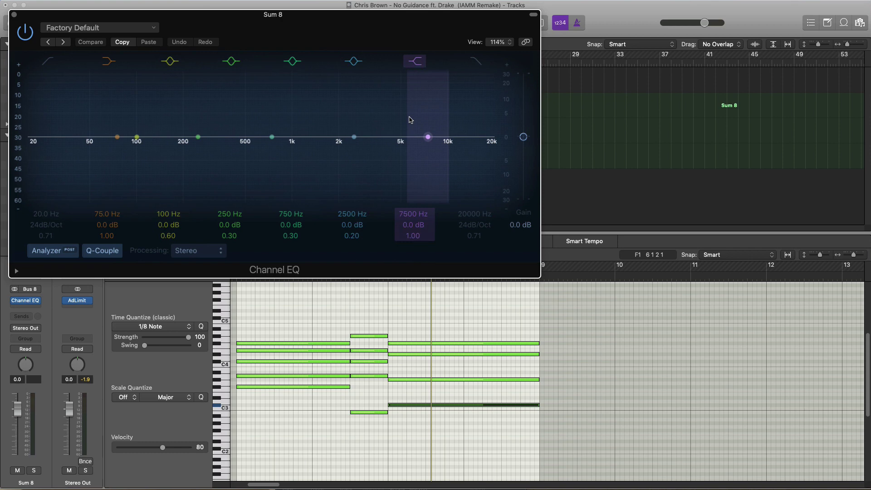
pyautogui.click(476, 61)
pyautogui.press('space')
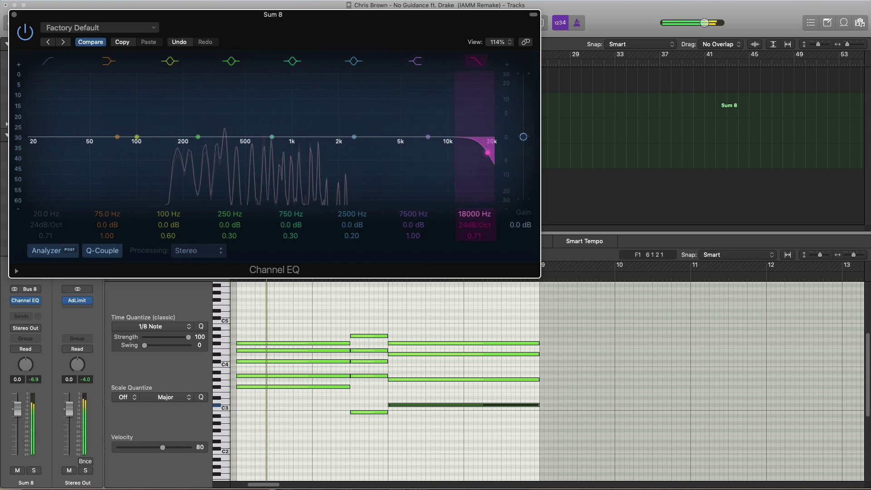
pyautogui.moveTo(476, 211)
pyautogui.mouseDown()
pyautogui.moveTo(477, 276)
pyautogui.moveTo(473, 222)
pyautogui.mouseUp()
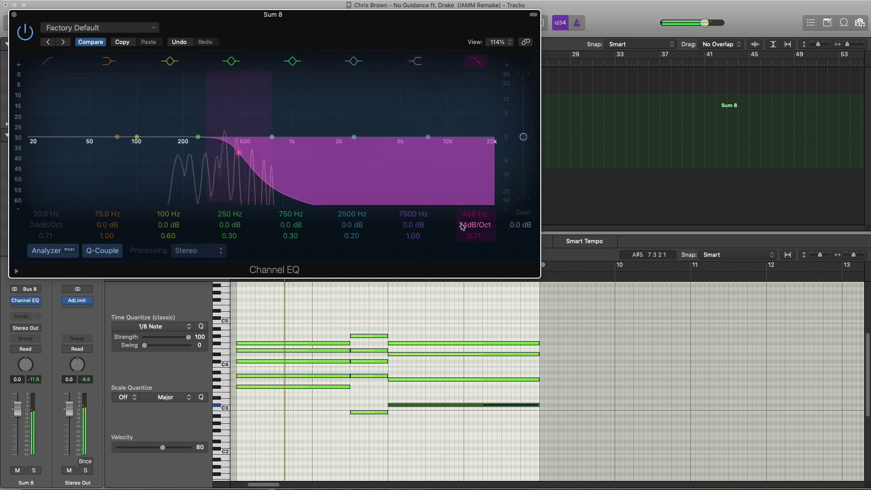
pyautogui.moveTo(463, 227); pyautogui.dragTo(462, 222)
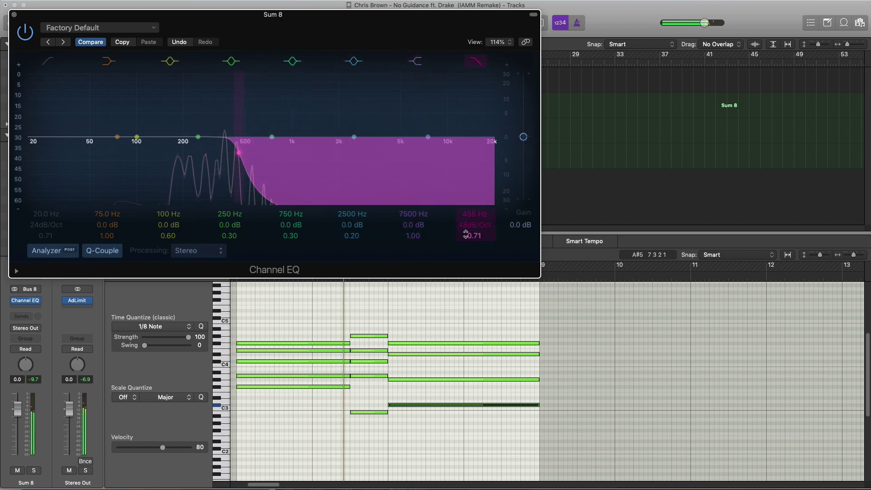
pyautogui.moveTo(474, 236); pyautogui.dragTo(474, 241)
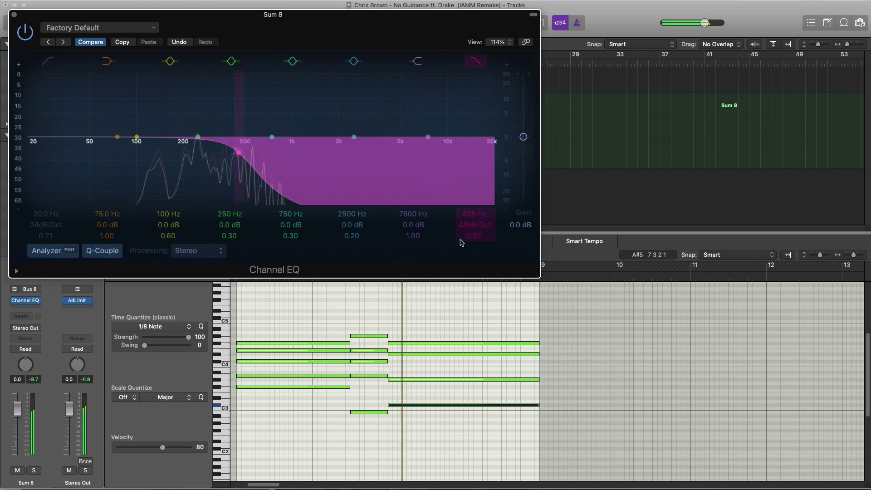
# - Enable the EQ's low cut at 172 Hz, cut 3.0 dB at 285 Hz with the fourth band, and close the EQ
pyautogui.click(48, 63)
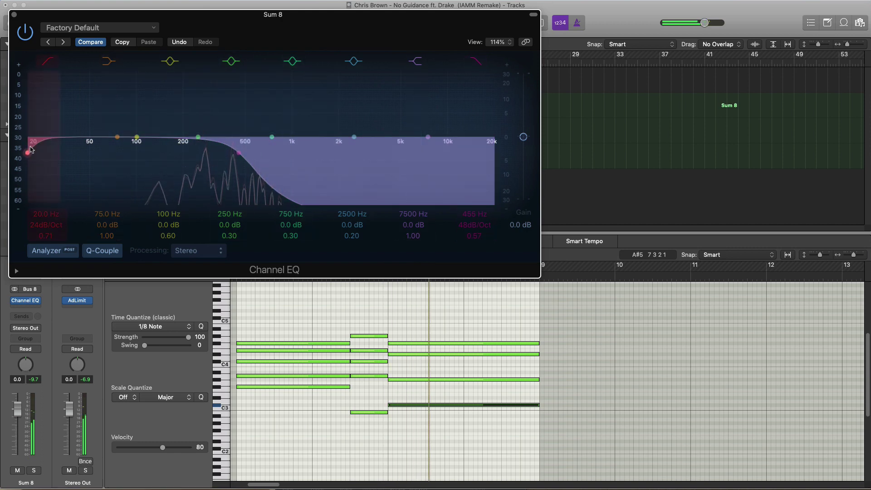
pyautogui.moveTo(47, 214); pyautogui.dragTo(47, 198)
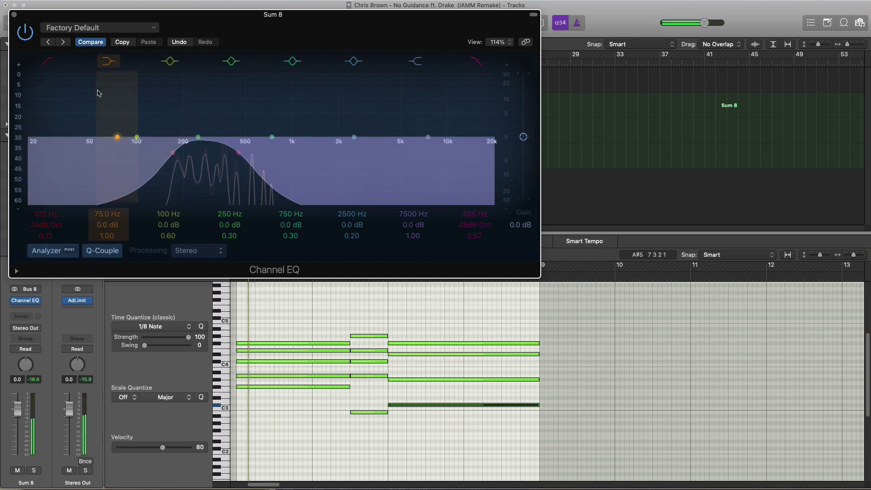
pyautogui.moveTo(199, 137)
pyautogui.mouseDown()
pyautogui.moveTo(221, 150)
pyautogui.moveTo(208, 152)
pyautogui.mouseUp()
pyautogui.moveTo(224, 236); pyautogui.dragTo(223, 239)
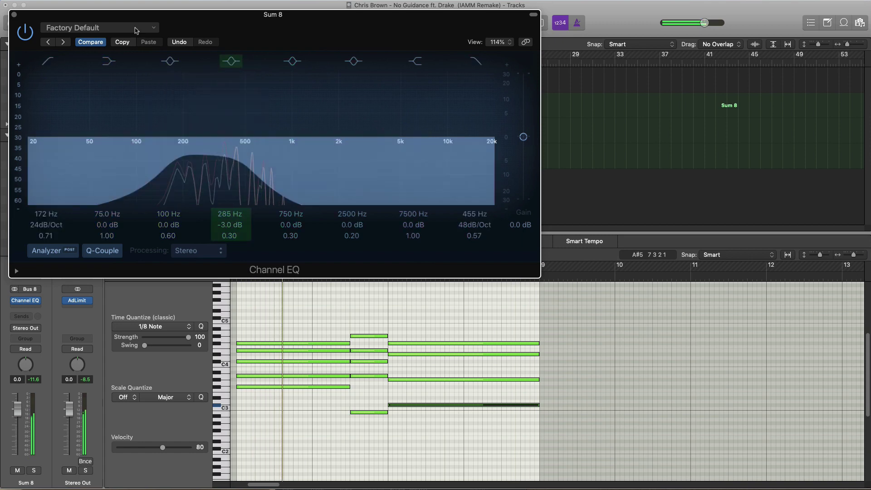
pyautogui.click(14, 16)
# - Lower the volumes of the Lighter Shade Organ and Modwheel Sizzler tracks slightly while the chords play
pyautogui.press('space')
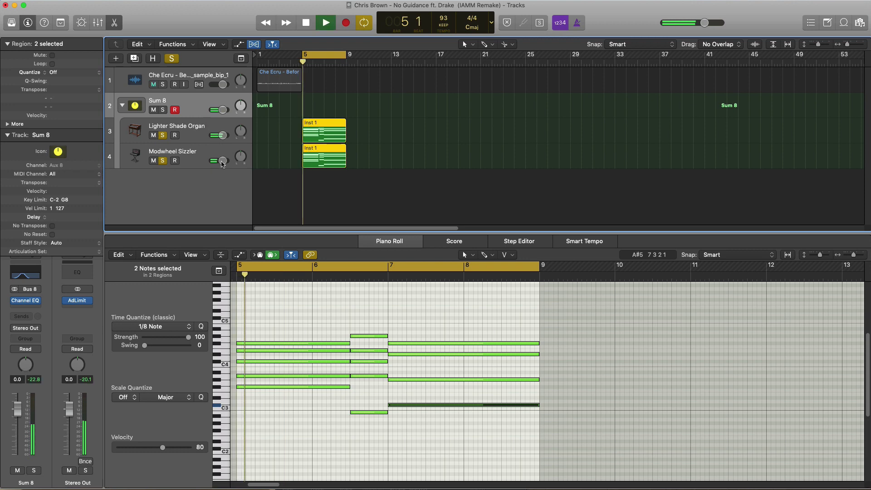
pyautogui.moveTo(222, 161); pyautogui.dragTo(221, 136)
pyautogui.moveTo(221, 161); pyautogui.dragTo(220, 156)
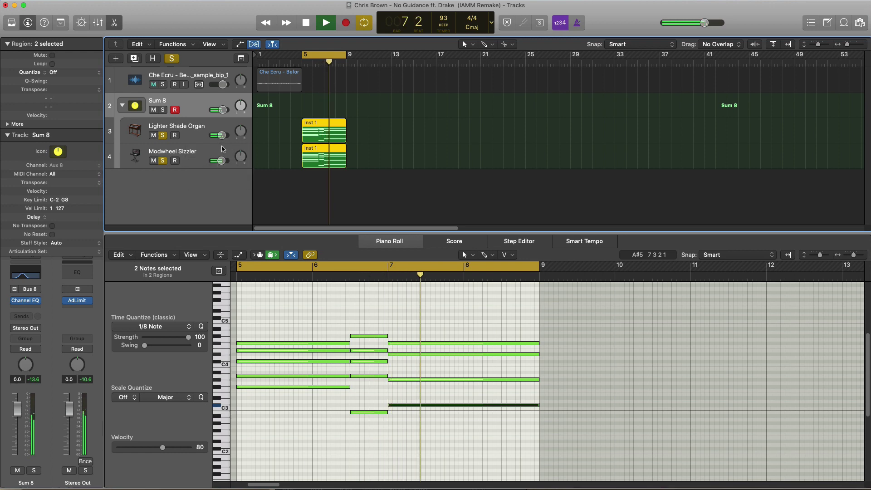
# - Add another software instrument track below the stack and copy the Modwheel Sizzler chord region onto it
pyautogui.press('e')
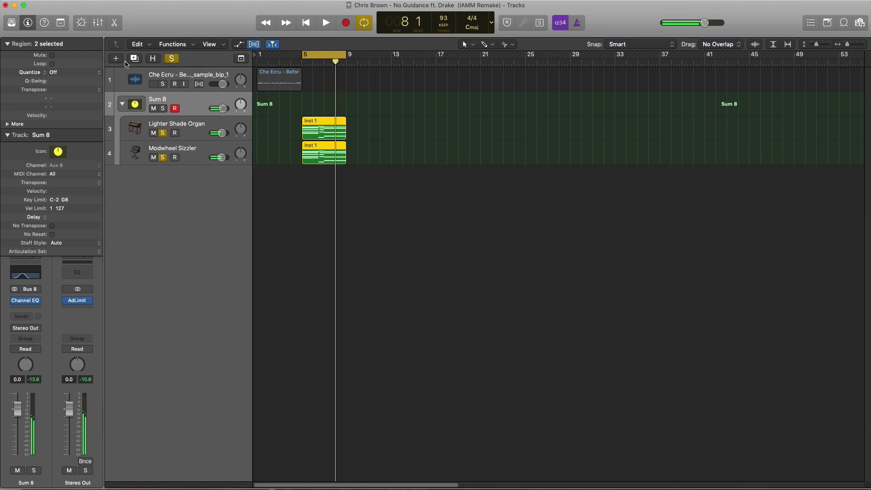
pyautogui.click(113, 60)
pyautogui.press('Return')
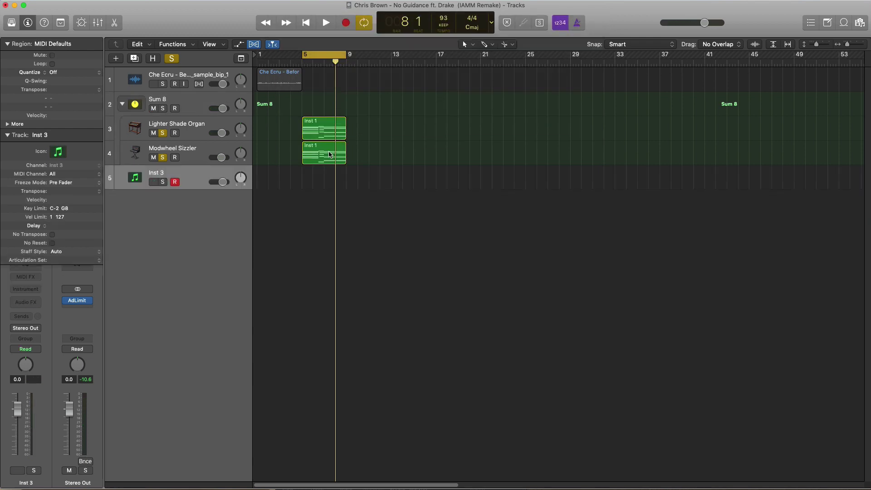
pyautogui.moveTo(330, 155); pyautogui.dragTo(325, 174)
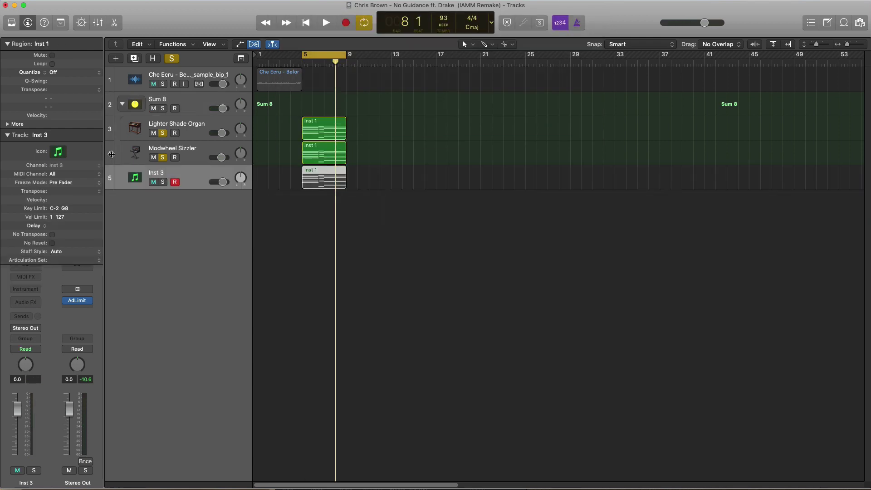
# - Clear the solos and delete the upper chord notes in the copied region, keeping only the lowest note of each chord
pyautogui.press('super+a')
pyautogui.press('e')
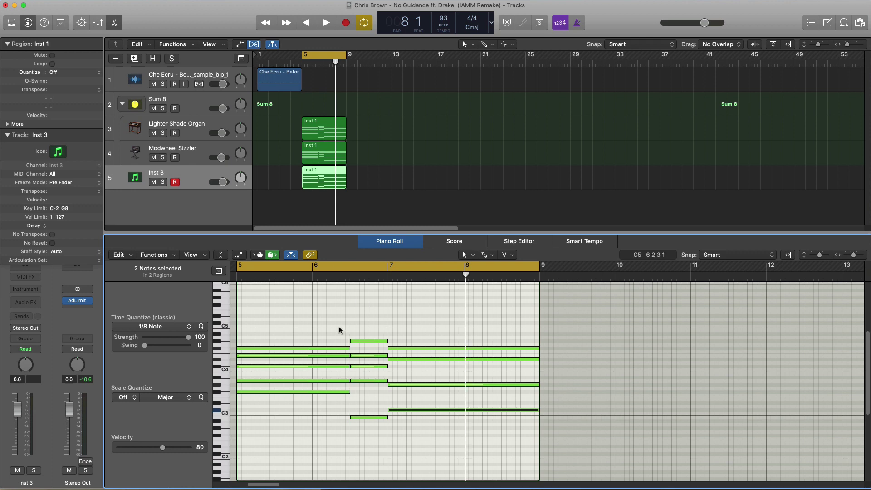
pyautogui.moveTo(314, 325); pyautogui.dragTo(415, 387)
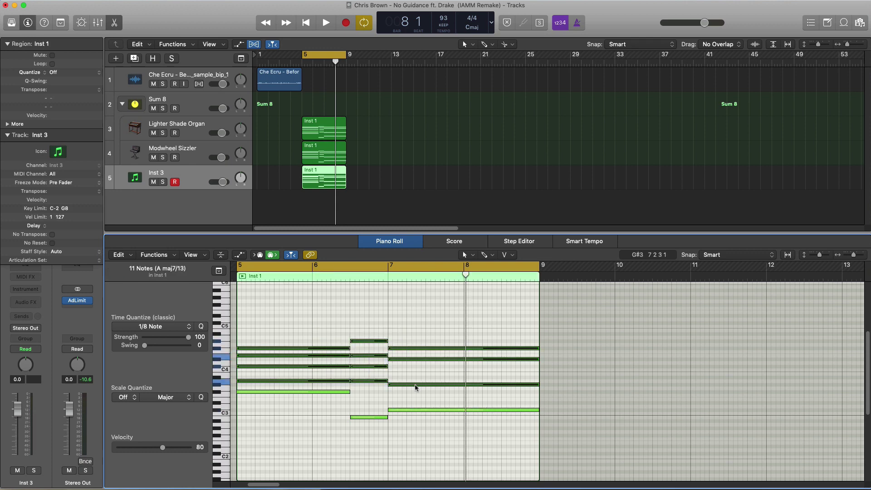
pyautogui.press('Delete')
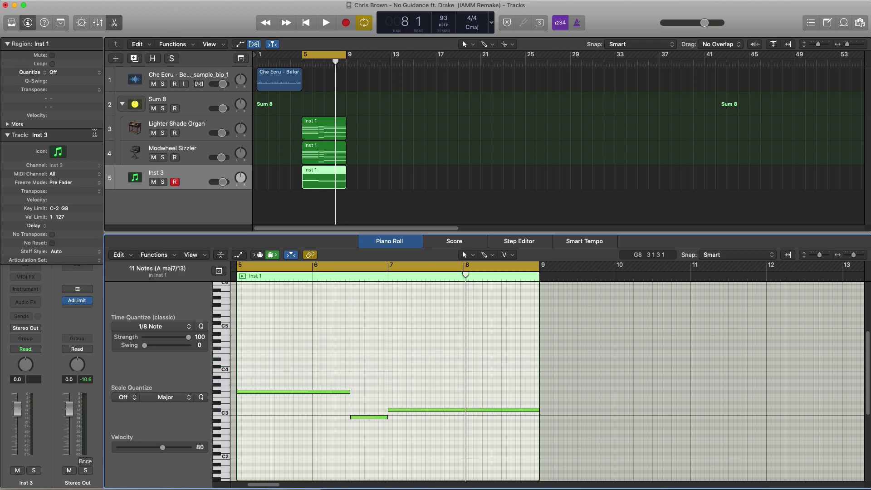
# - Load the Crystal Sun synthesizer pad onto the new track, solo it and play the notes
pyautogui.click(11, 22)
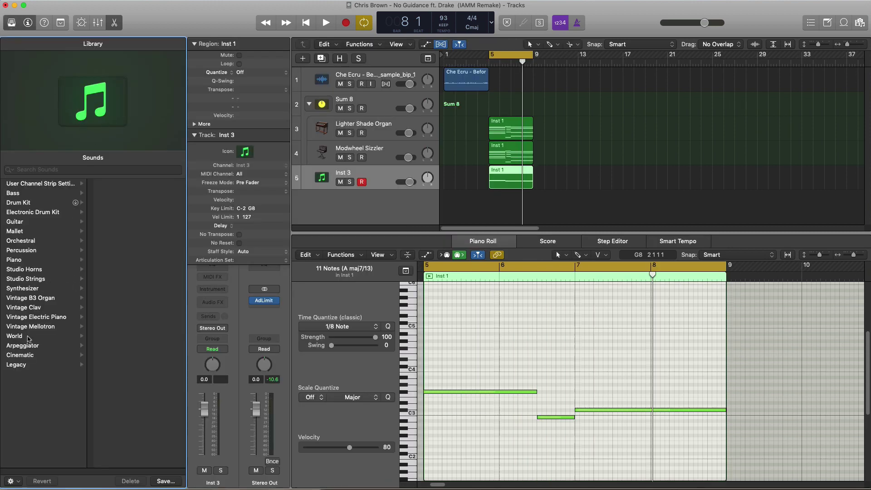
pyautogui.click(36, 288)
pyautogui.click(107, 259)
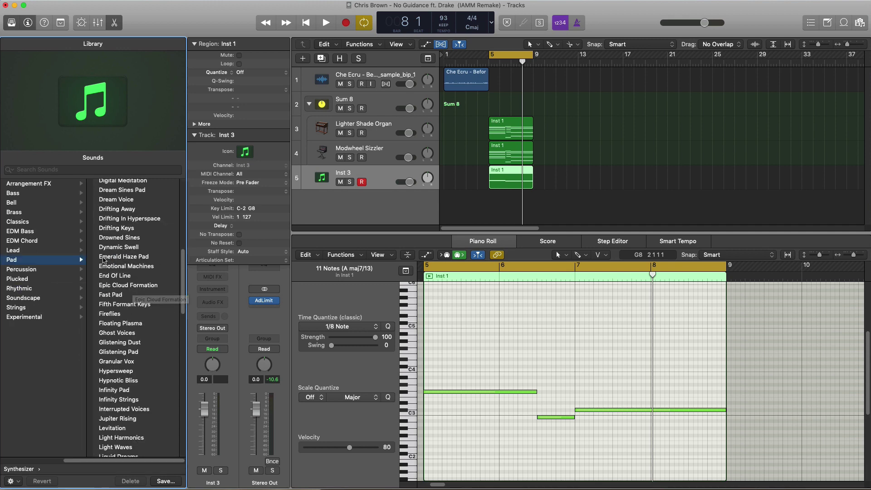
pyautogui.scroll(10, 103, 260)
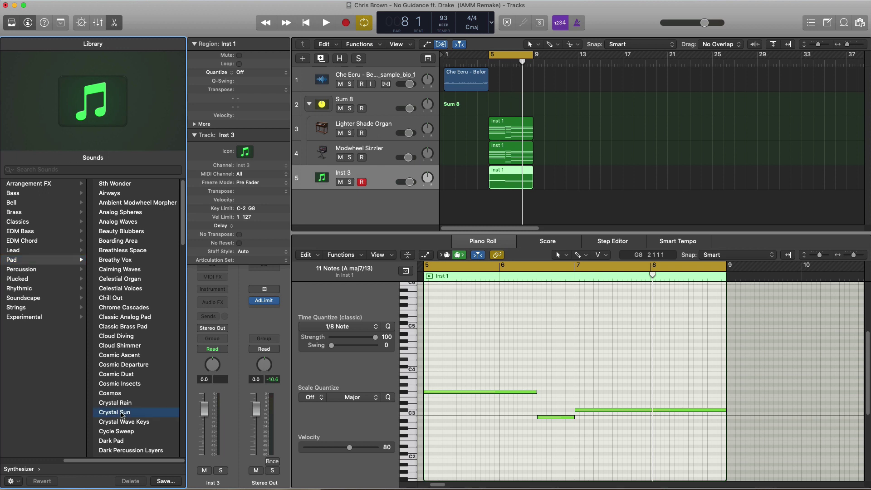
pyautogui.click(349, 182)
pyautogui.press('space')
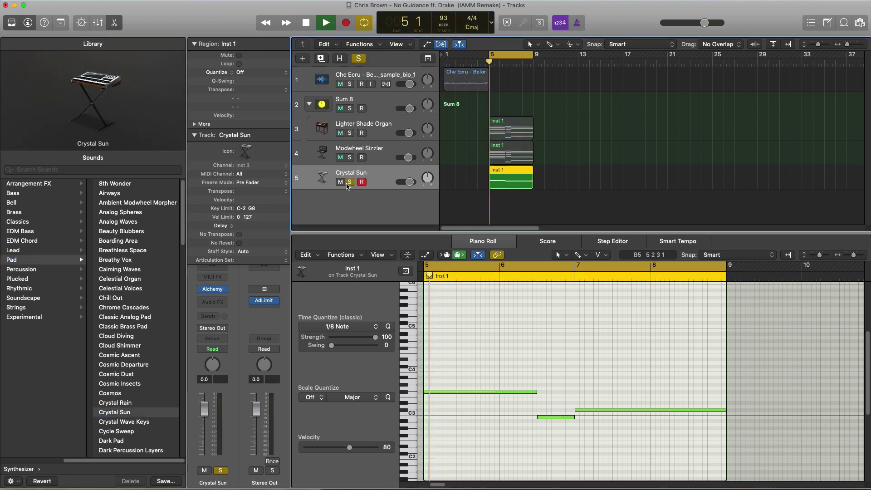
# - Transpose the three Crystal Sun notes up two octaves and audition them
pyautogui.moveTo(454, 339); pyautogui.dragTo(650, 439)
pyautogui.hotkey('shift', 'alt', 'Up')
pyautogui.hotkey('shift', 'alt', 'Up')
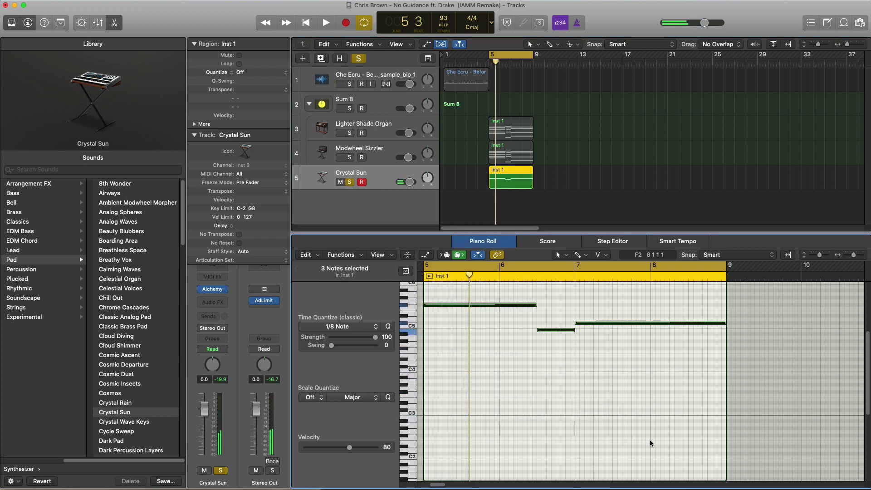
pyautogui.press('space')
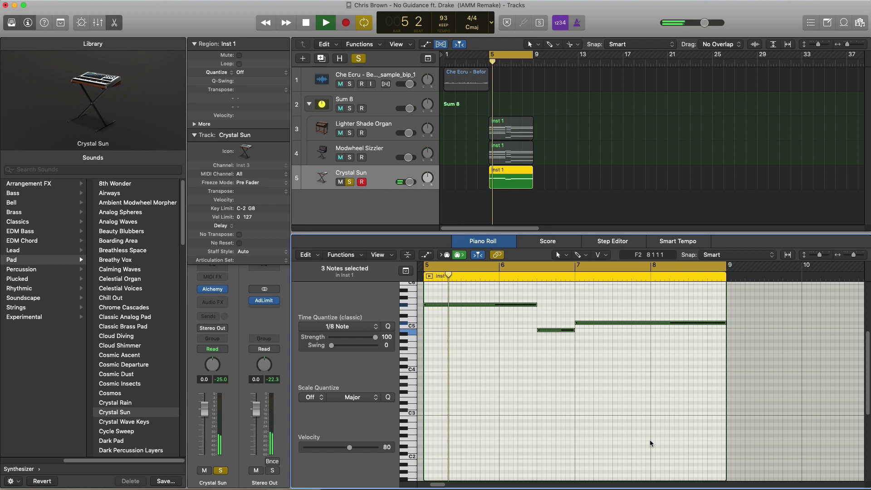
# - Audition the Sum 8 stack together with the Crystal Sun pad, and clear both solos
pyautogui.click(350, 108)
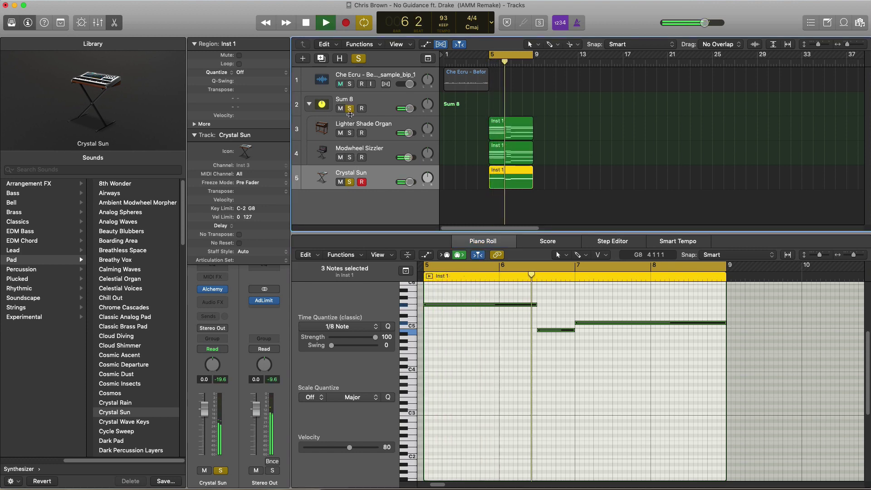
pyautogui.click(350, 109)
pyautogui.click(349, 182)
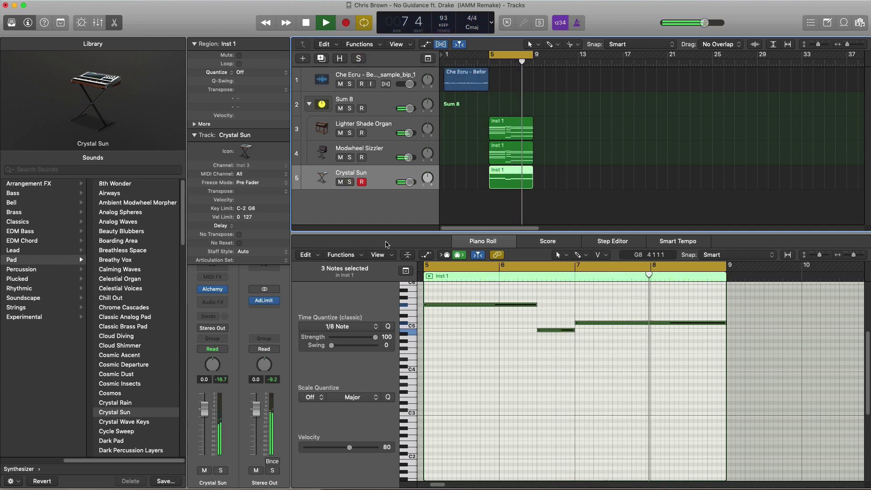
pyautogui.press('space')
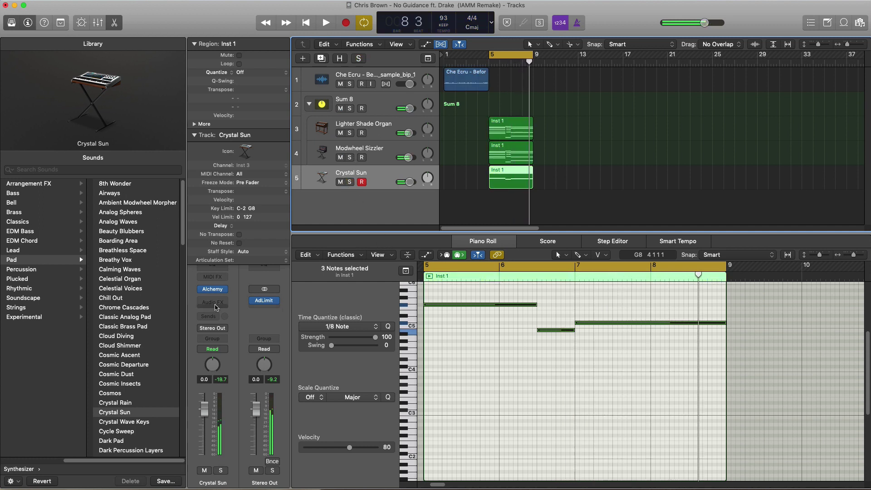
# - Insert a Channel EQ on the Crystal Sun track and low-pass it at 1880 Hz during playback
pyautogui.click(214, 273)
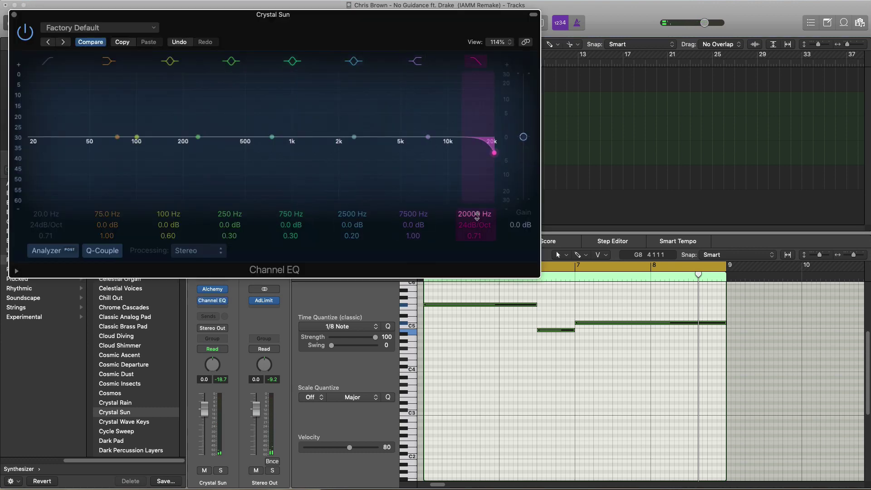
pyautogui.moveTo(490, 152); pyautogui.dragTo(445, 153)
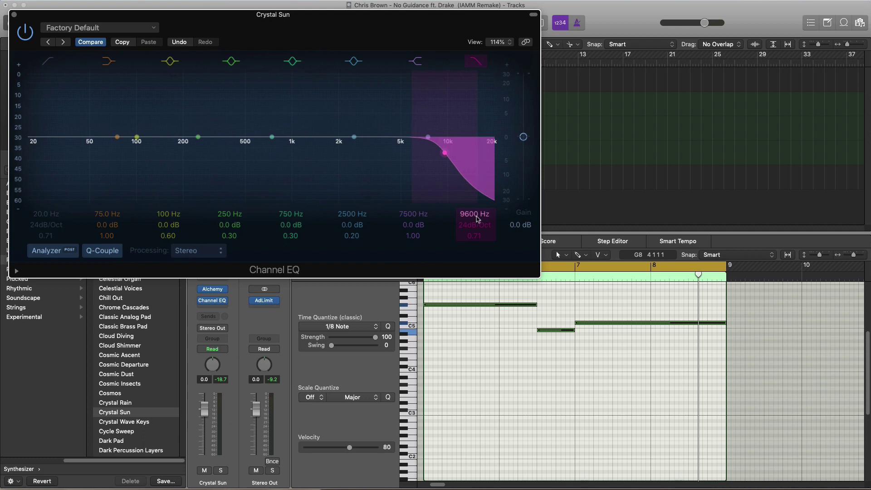
pyautogui.press('space')
pyautogui.moveTo(477, 219); pyautogui.dragTo(477, 269)
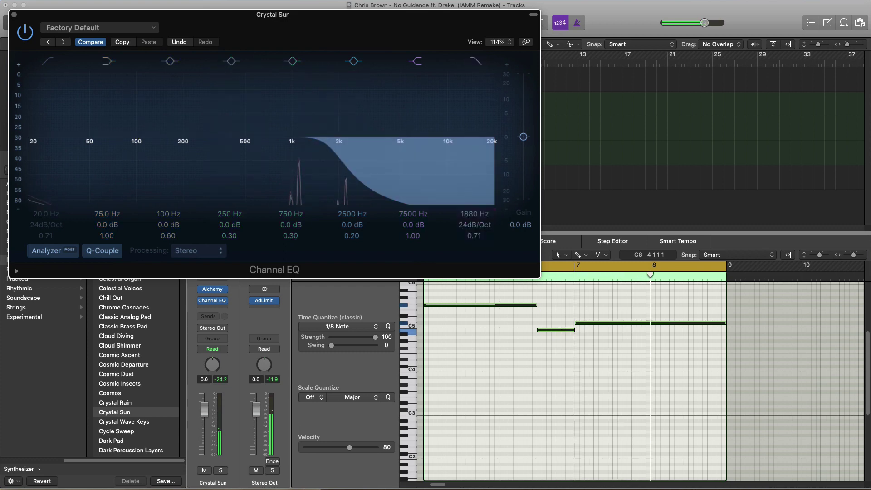
pyautogui.click(14, 14)
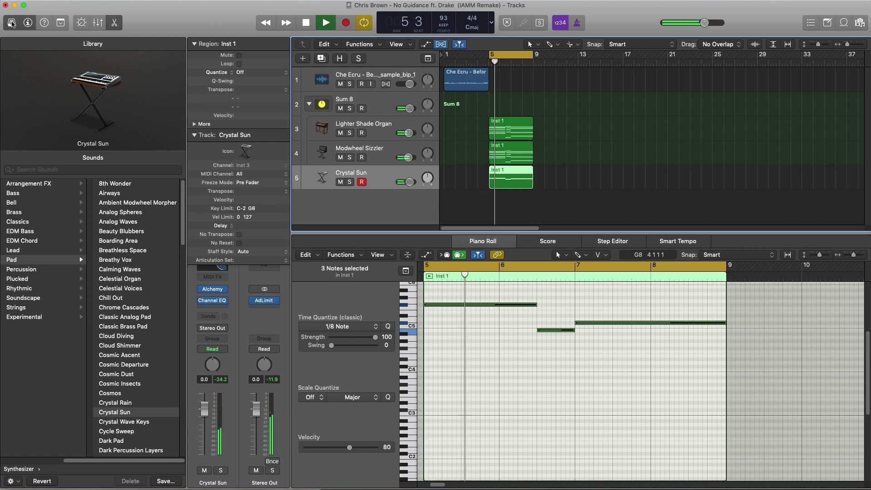
# - Hide the Library and note editor, and lower the Crystal Sun track's volume to -15.8 dB
pyautogui.press('y')
pyautogui.press('x')
pyautogui.press('x')
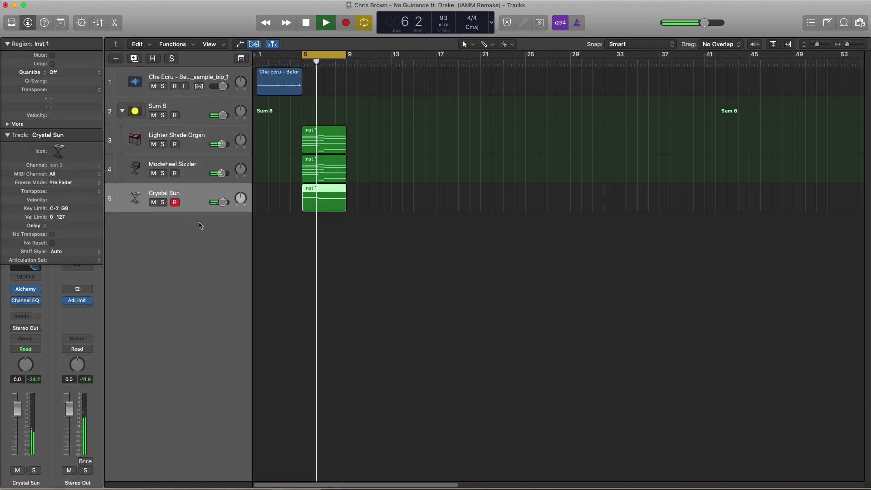
pyautogui.press('super+Down')
pyautogui.moveTo(223, 237); pyautogui.dragTo(216, 237)
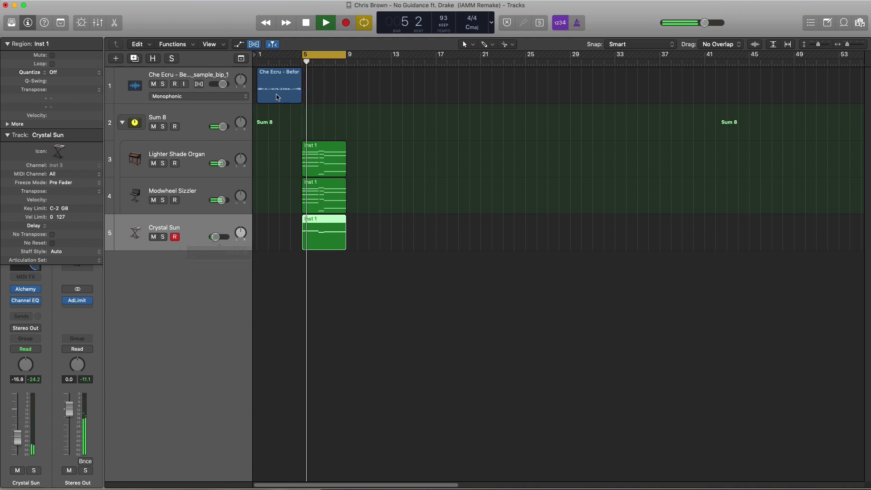
# - Copy the vocal sample region to bar 5 and lower that audio track's volume to -2.5 dB
pyautogui.moveTo(276, 97); pyautogui.dragTo(320, 99)
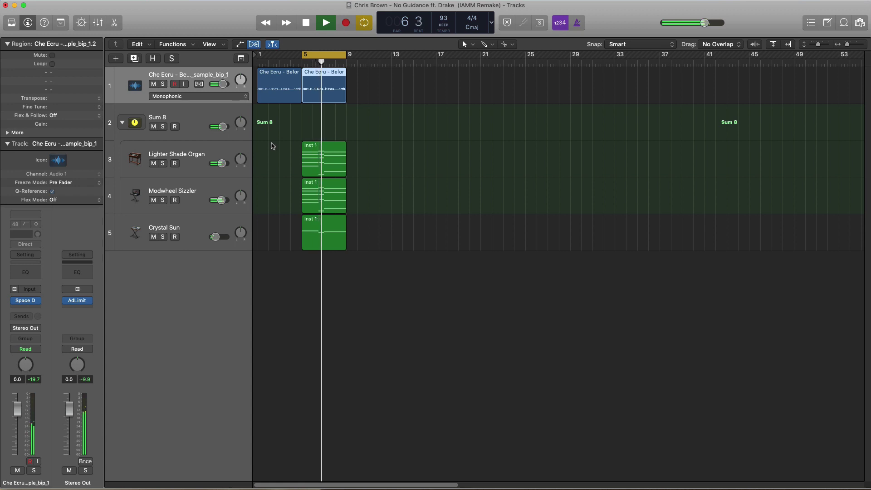
pyautogui.press('cmd+Up')
pyautogui.moveTo(227, 86); pyautogui.dragTo(221, 83)
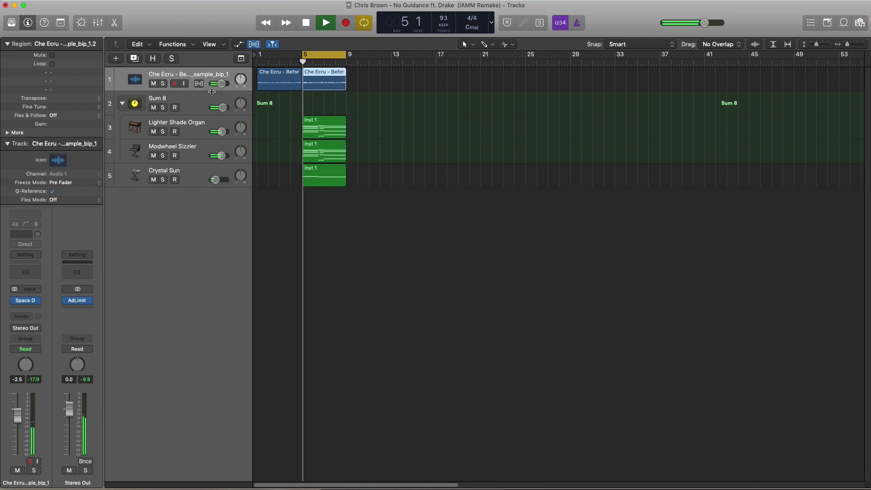
# - Raise the Crystal Sun volume slightly, and mute the copied vocal sample region at bar 5
pyautogui.moveTo(216, 179); pyautogui.dragTo(216, 180)
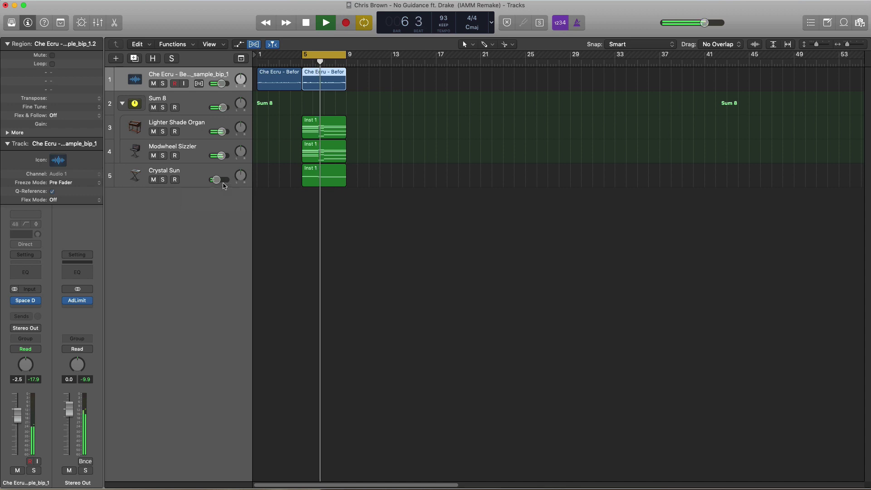
pyautogui.press('space')
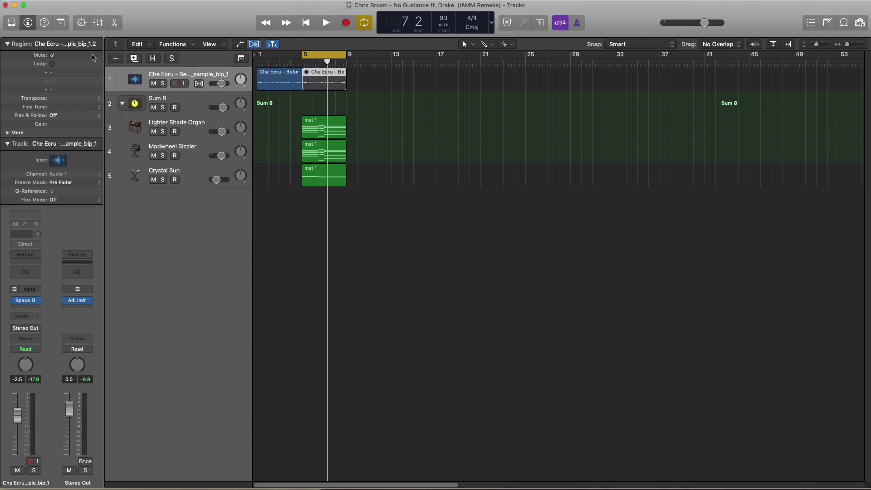
# - Create a new software instrument track and move it below the Crystal Sun track
pyautogui.click(116, 58)
pyautogui.click(574, 149)
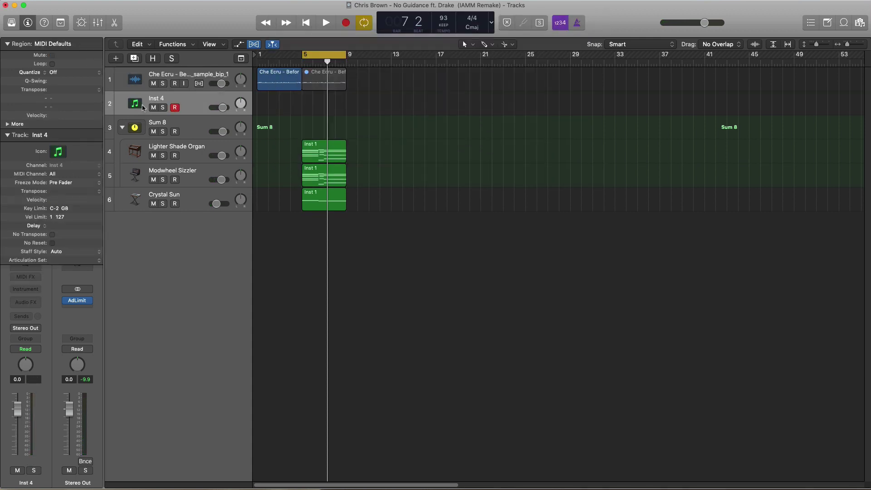
pyautogui.moveTo(183, 106); pyautogui.dragTo(93, 287)
# - Load the EXS24 sampler on the new track with the project's "no guidance drum kit" instrument
pyautogui.click(34, 291)
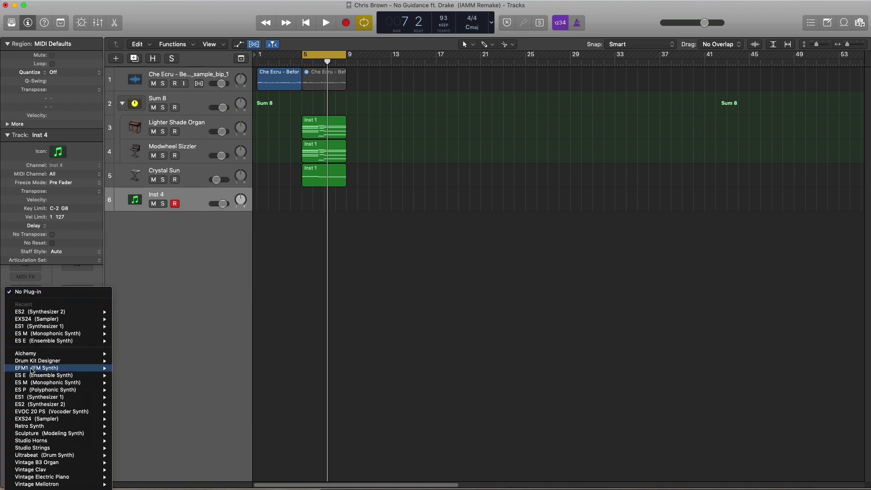
pyautogui.press('Return')
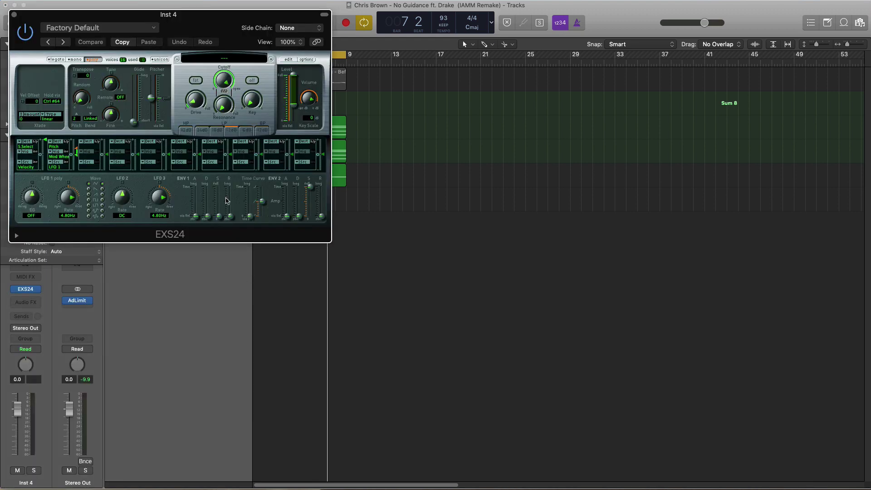
pyautogui.click(226, 59)
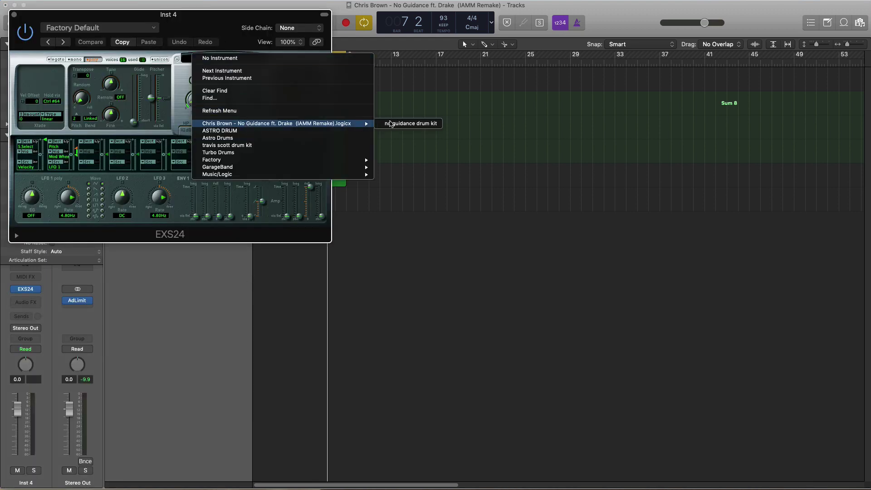
pyautogui.click(392, 124)
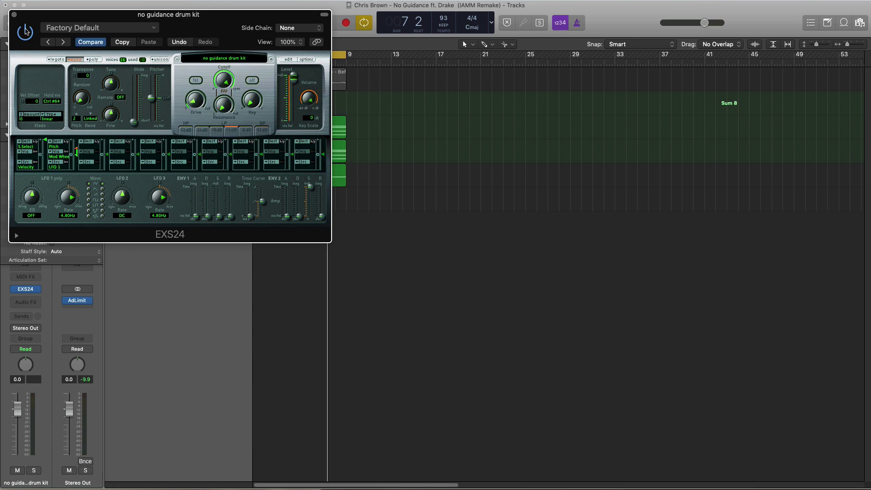
pyautogui.click(14, 14)
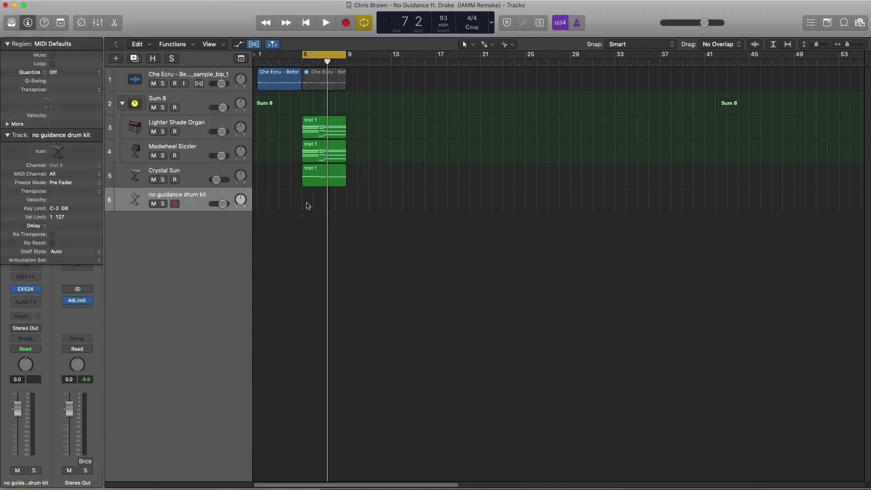
# - Create a four-bar drum kit region at bar 5 with short C#3 hits on beats 2 and 4 of every bar
pyautogui.moveTo(310, 208); pyautogui.dragTo(346, 203)
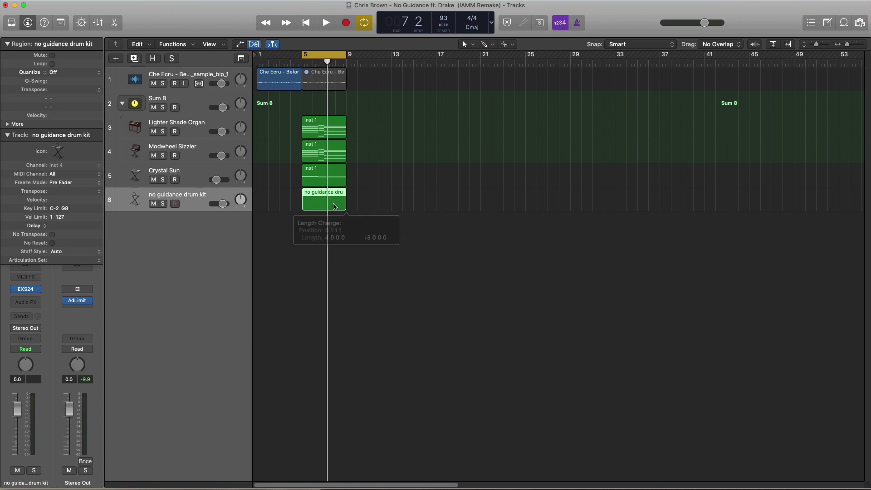
pyautogui.doubleClick(334, 206)
pyautogui.keyDown('super'); pyautogui.click(263, 373); pyautogui.keyUp('super')
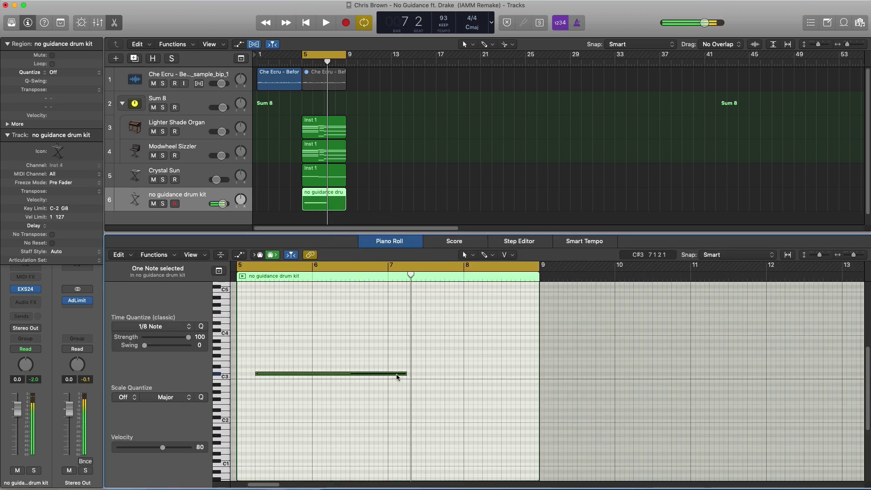
pyautogui.moveTo(397, 376); pyautogui.dragTo(265, 384)
pyautogui.keyDown('super'); pyautogui.click(295, 373); pyautogui.keyUp('super')
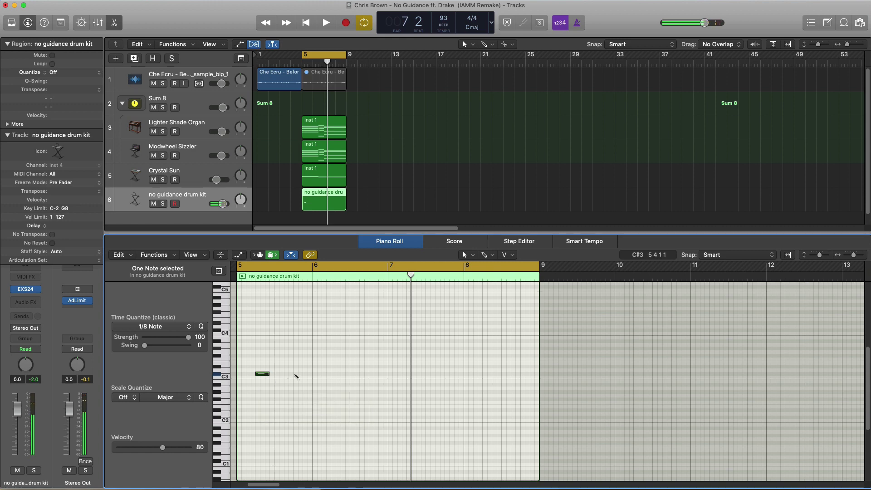
pyautogui.moveTo(342, 387); pyautogui.dragTo(242, 364)
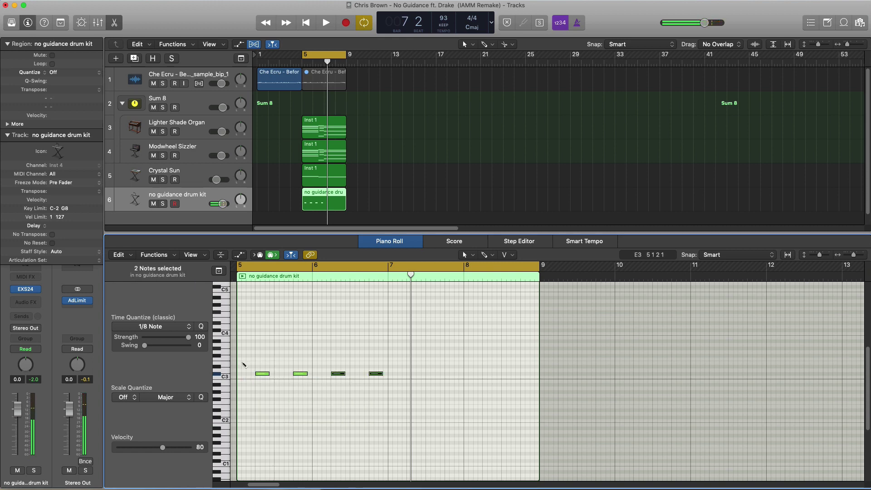
# - Play the drum pattern with the other tracks and lower the drum kit volume to -4.5 dB
pyautogui.press('space')
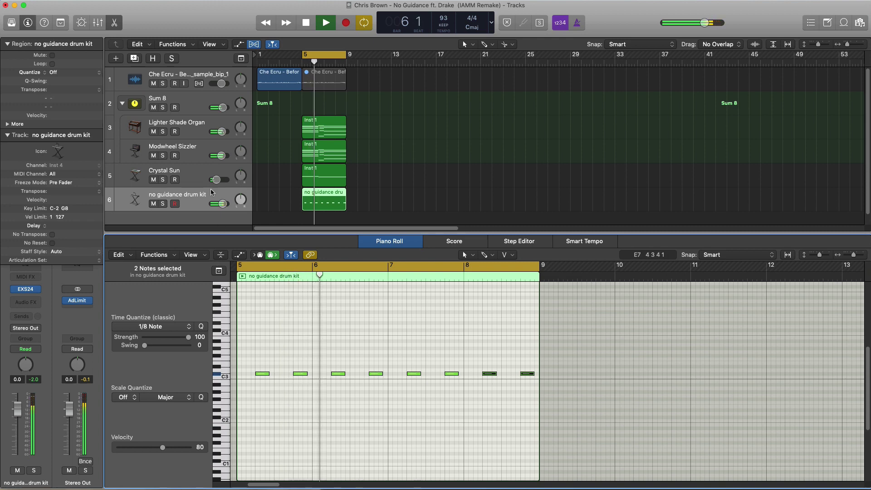
pyautogui.press('x')
pyautogui.press('x')
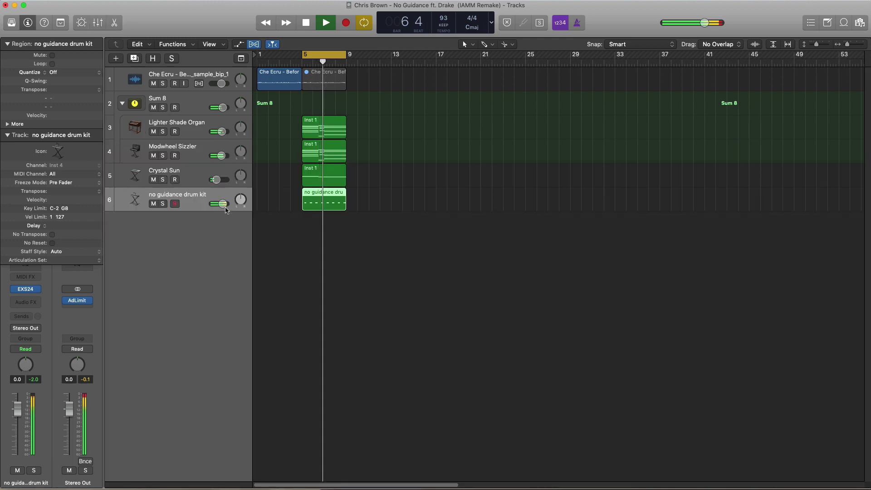
pyautogui.moveTo(223, 203); pyautogui.dragTo(220, 204)
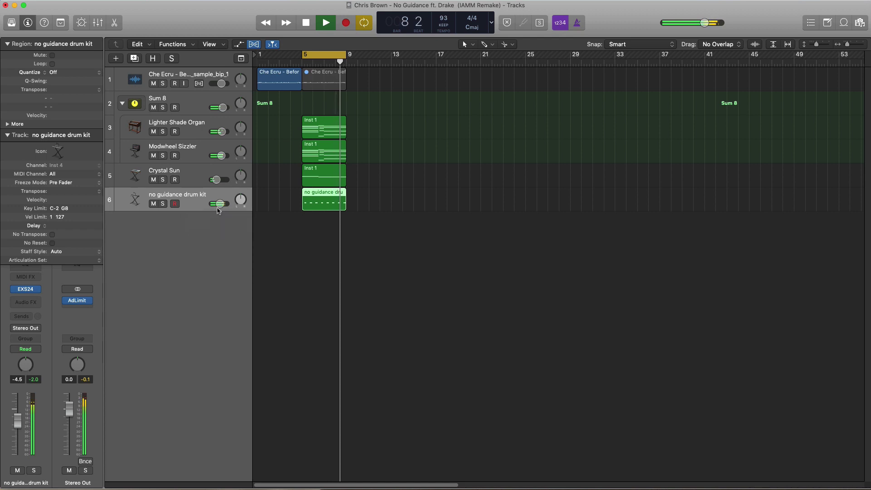
# - Insert a stereo Space Designer reverb on the drum kit track with the wet level at -42 dB, and audition it
pyautogui.press('space')
pyautogui.click(28, 302)
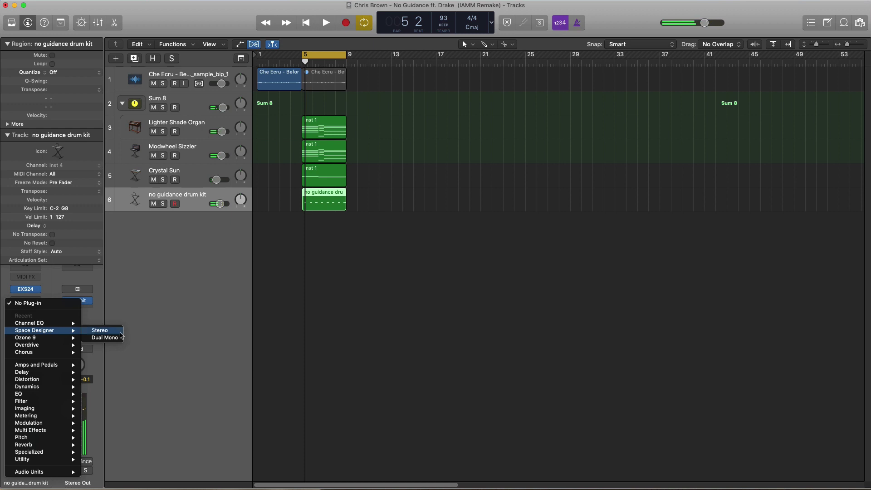
pyautogui.click(121, 336)
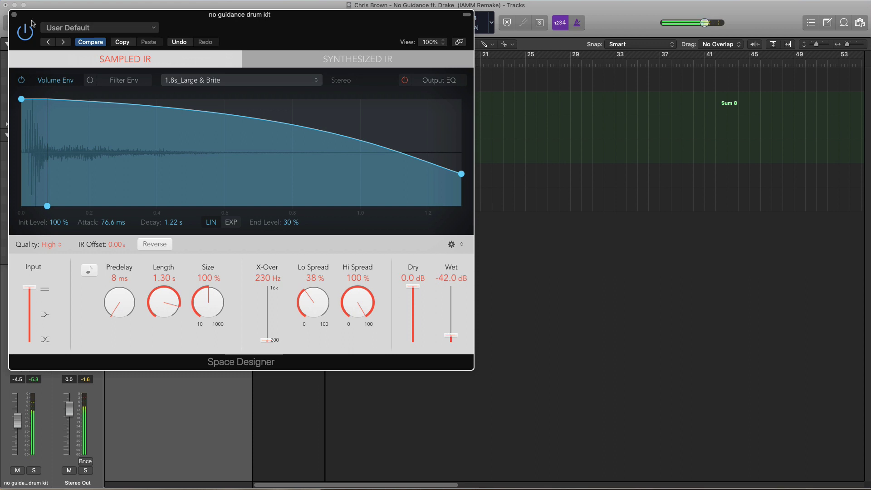
pyautogui.click(14, 15)
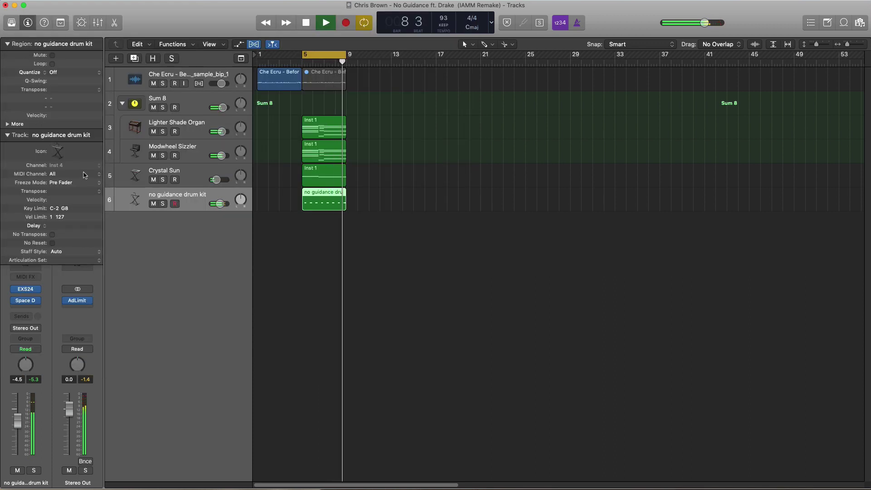
pyautogui.press('space')
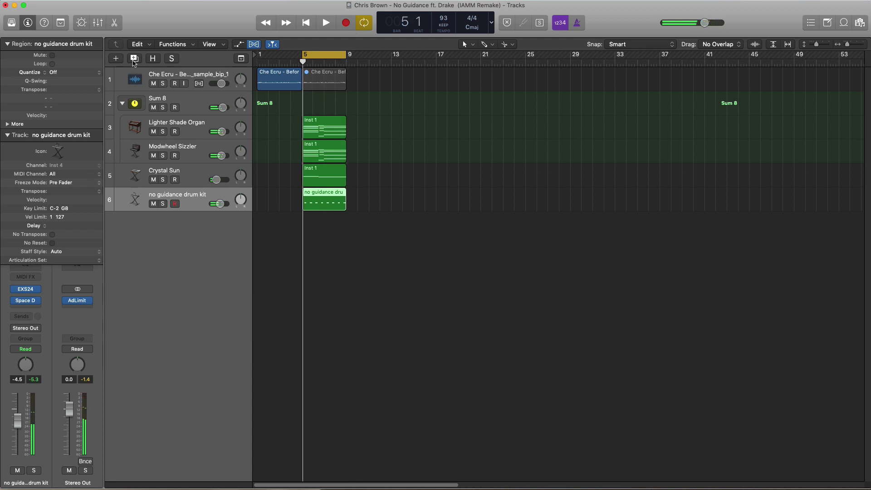
# - Duplicate the drum kit track and create a four-bar region at bar 5 with short D#3 hits on beat 2 of bars 5 and 7
pyautogui.click(134, 60)
pyautogui.moveTo(310, 230); pyautogui.dragTo(346, 230)
pyautogui.doubleClick(331, 232)
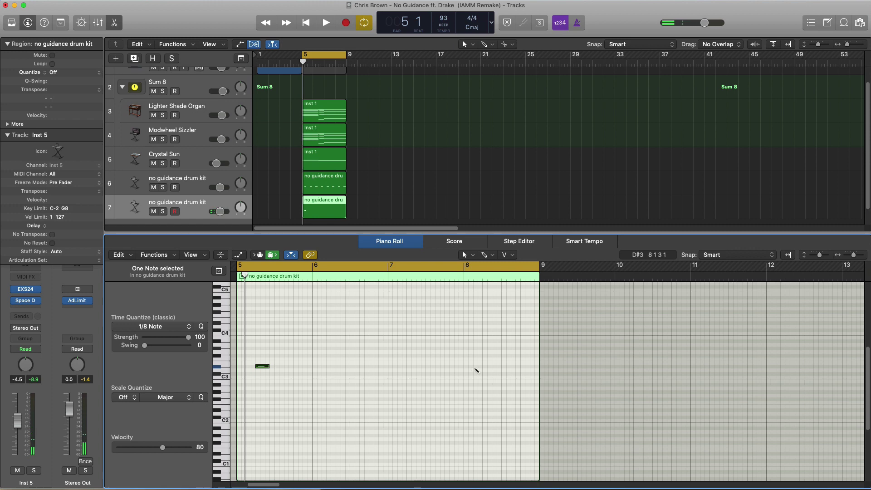
pyautogui.click(413, 366)
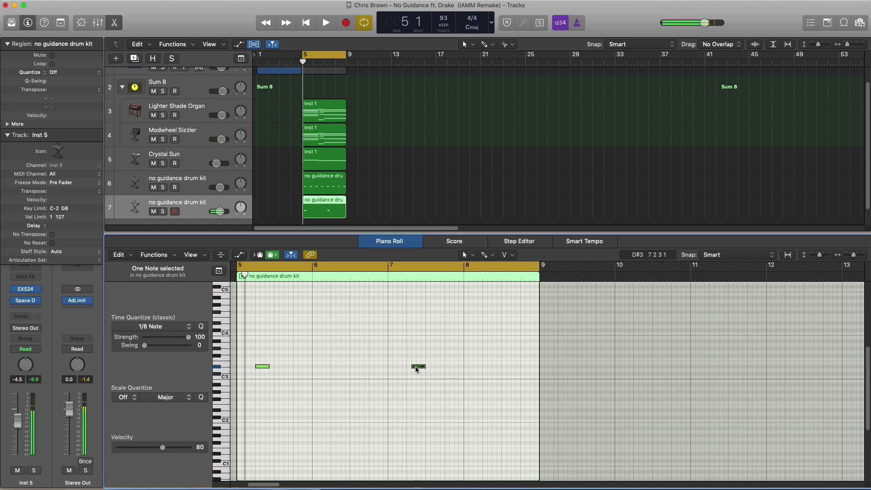
pyautogui.click(413, 366)
pyautogui.press('space')
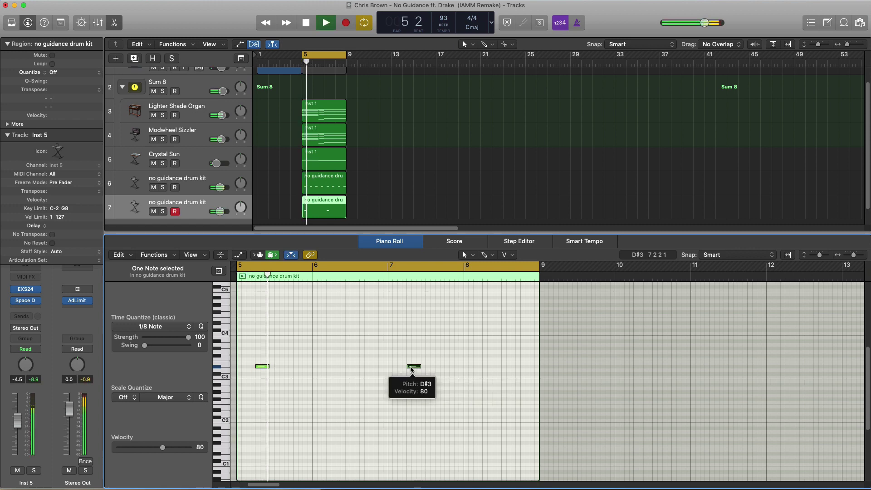
# - Lower the duplicate drum kit track's volume to -15.4 dB during playback and close the note editor
pyautogui.moveTo(220, 212); pyautogui.dragTo(215, 212)
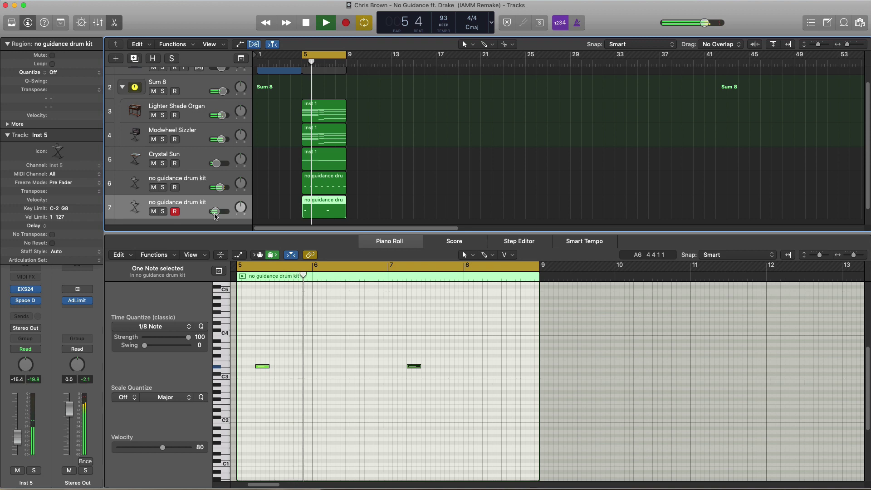
pyautogui.press('p')
pyautogui.press('x')
pyautogui.press('x')
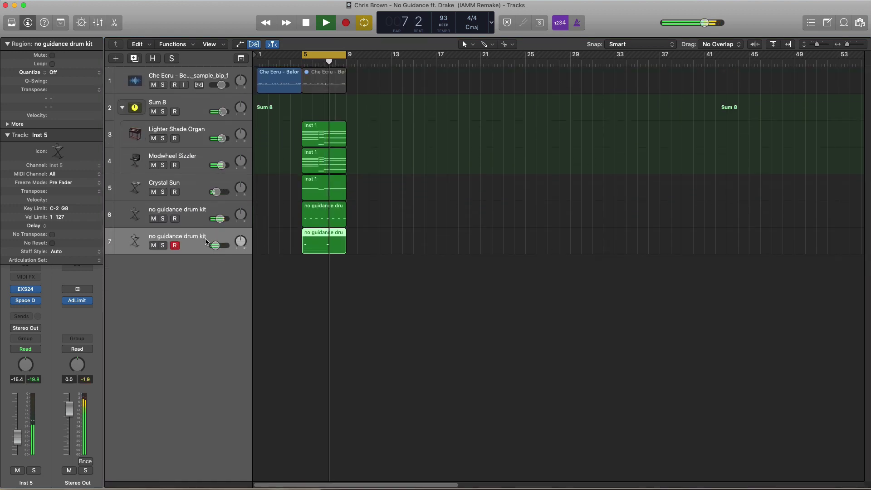
# - Lower the second drum kit track's volume to -16.4 dB and stop playback
pyautogui.moveTo(214, 246); pyautogui.dragTo(212, 246)
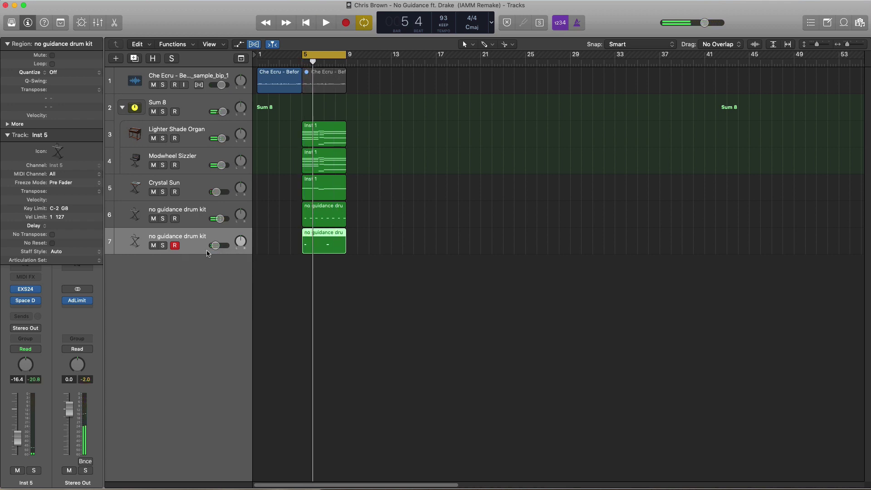
pyautogui.click(114, 64)
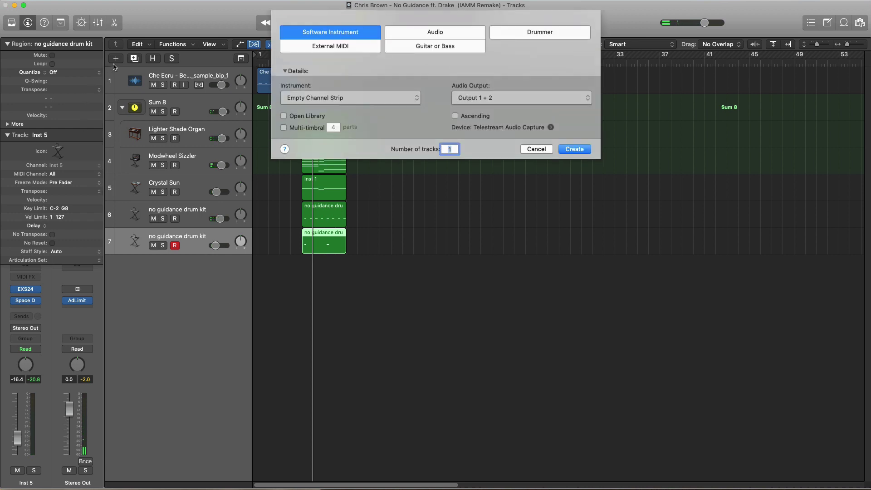
pyautogui.press('Escape')
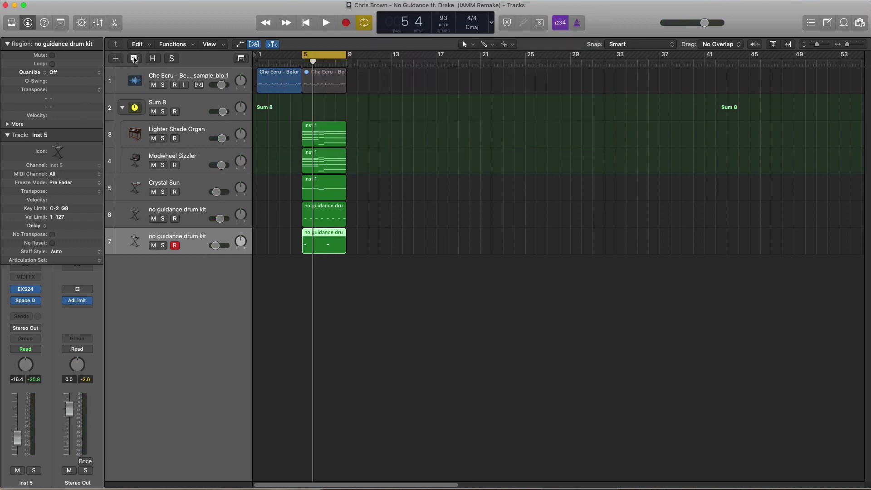
# - Duplicate the second drum kit track with Space Designer bypassed, and open a new four-bar region at bar 5 for note editing
pyautogui.click(135, 59)
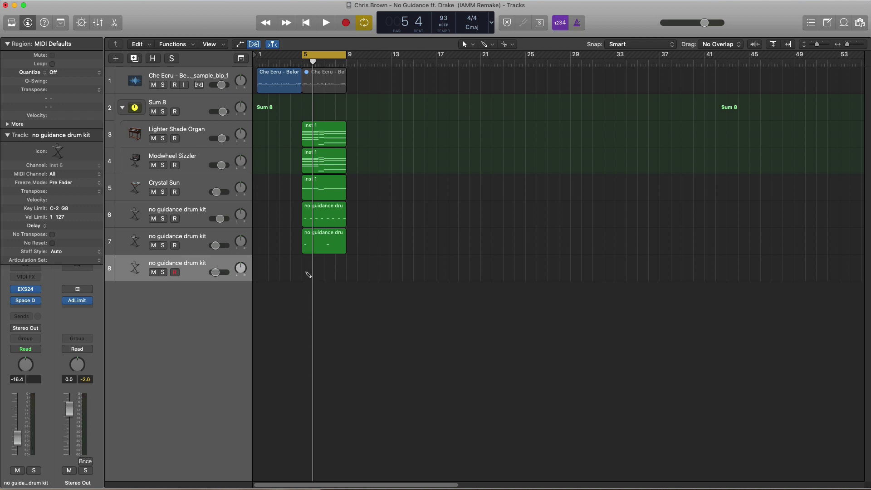
pyautogui.moveTo(310, 277); pyautogui.dragTo(346, 276)
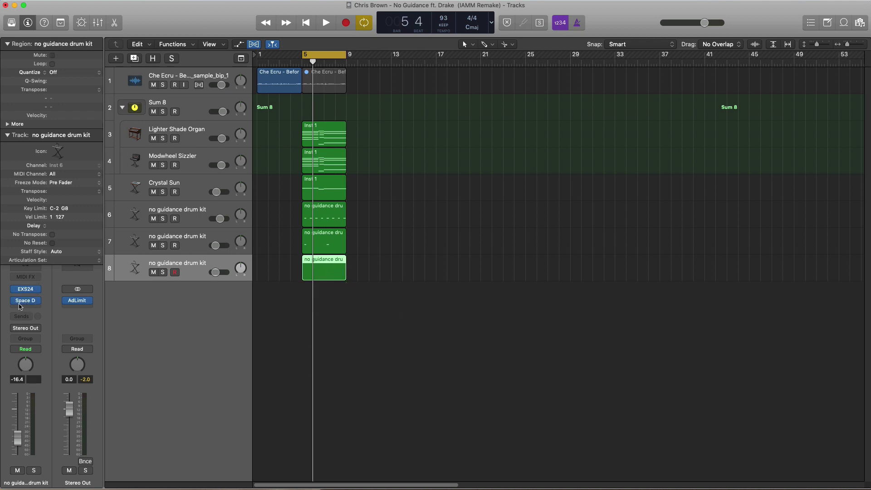
pyautogui.doubleClick(312, 275)
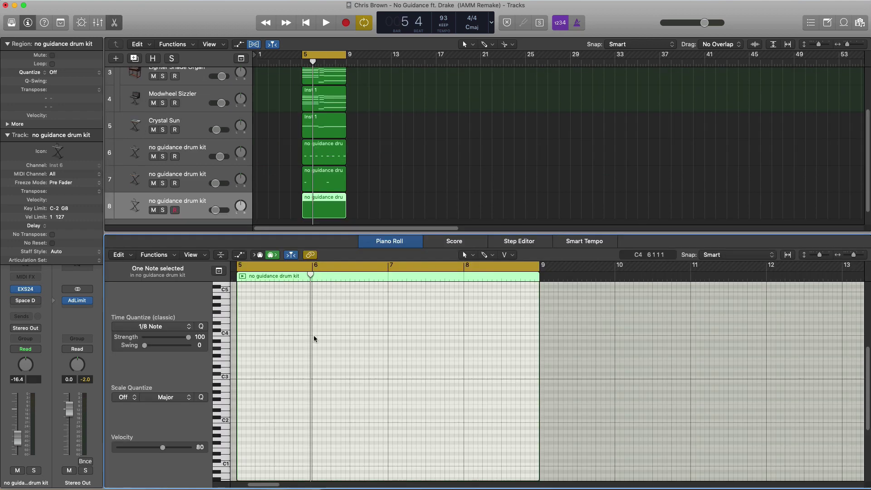
# - Add C3 notes on beat 1 and the second half of beat 2 in bar 5, and reset the track volume to 0.0 dB
pyautogui.press('space')
pyautogui.scroll(-1, 247, 430)
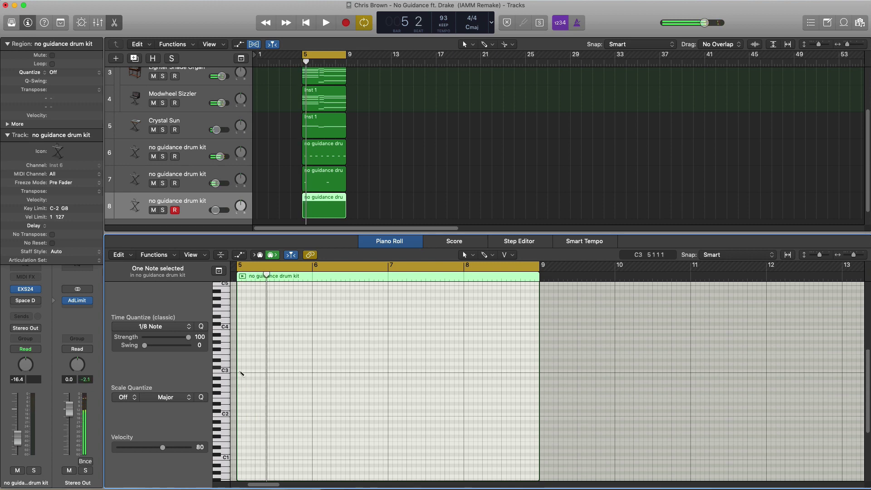
pyautogui.press('space')
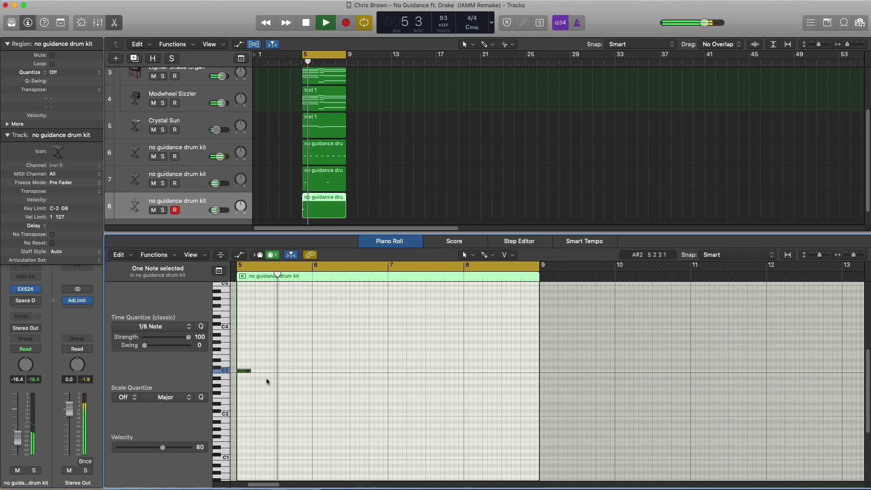
pyautogui.click(268, 371)
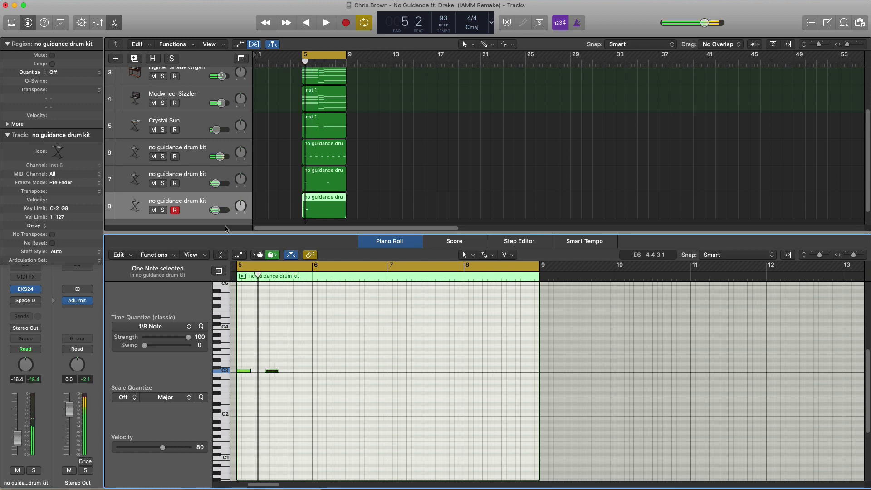
pyautogui.keyDown('alt'); pyautogui.click(216, 213); pyautogui.keyUp('alt')
pyautogui.press('space')
pyautogui.press('space')
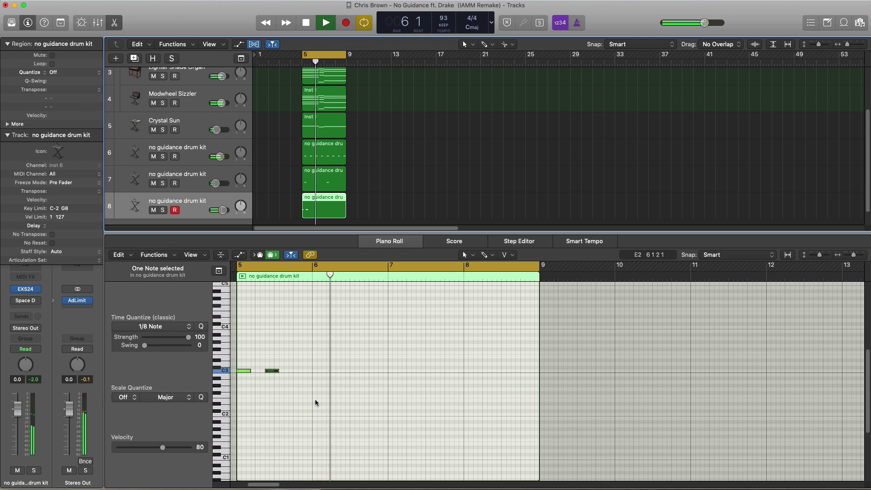
# - Add C3 notes on beats 3 and 4 of bar 6, plus two shorter ones on the first and fourth sixteenths of bar 7
pyautogui.press('space')
pyautogui.click(352, 371)
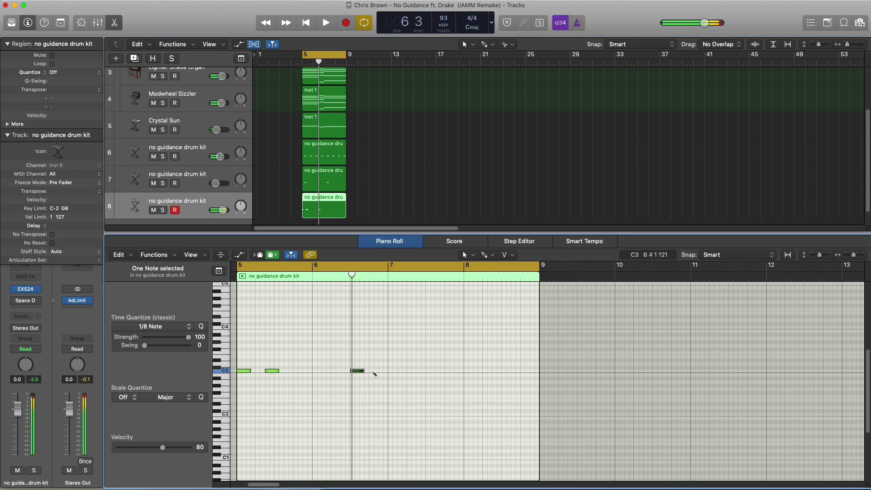
pyautogui.press('space')
pyautogui.moveTo(375, 372); pyautogui.dragTo(377, 373)
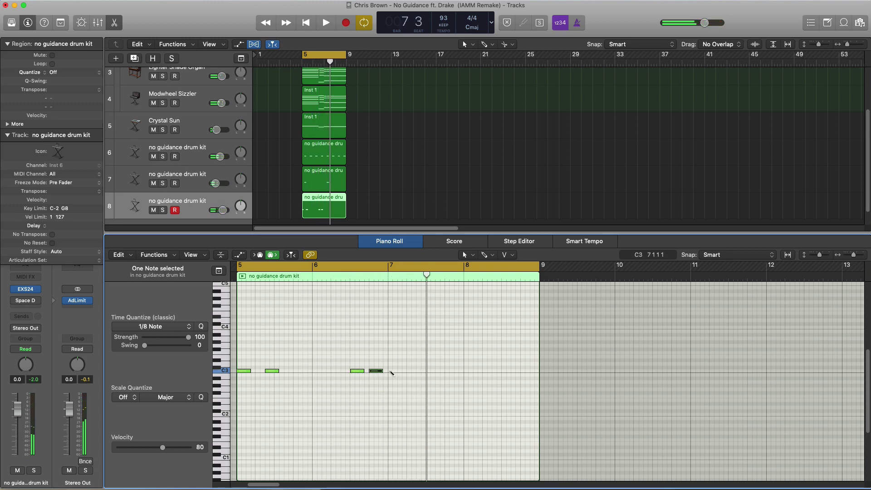
pyautogui.moveTo(398, 371)
pyautogui.mouseDown()
pyautogui.moveTo(409, 372)
pyautogui.moveTo(394, 371)
pyautogui.moveTo(399, 379)
pyautogui.mouseUp()
pyautogui.press('space')
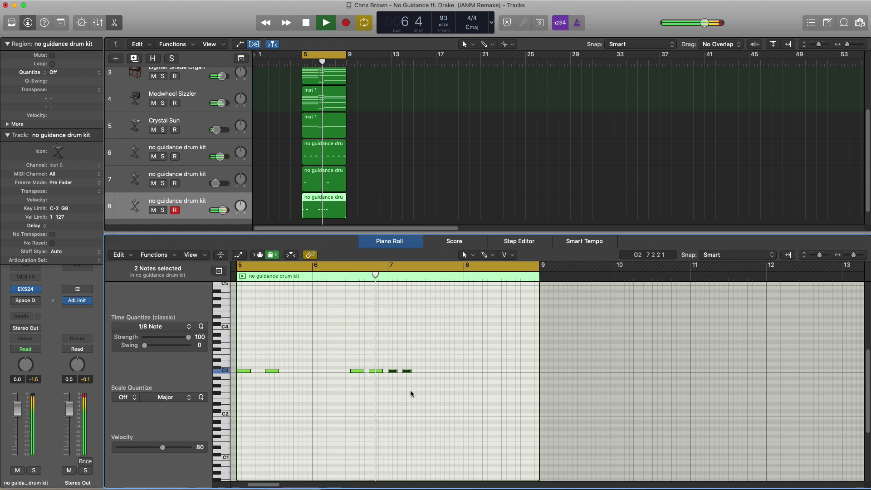
# - Add two short C3 notes on the third and fourth sixteenths of beat 2 in bar 7
pyautogui.press('space')
pyautogui.keyDown('super'); pyautogui.click(418, 371); pyautogui.keyUp('super')
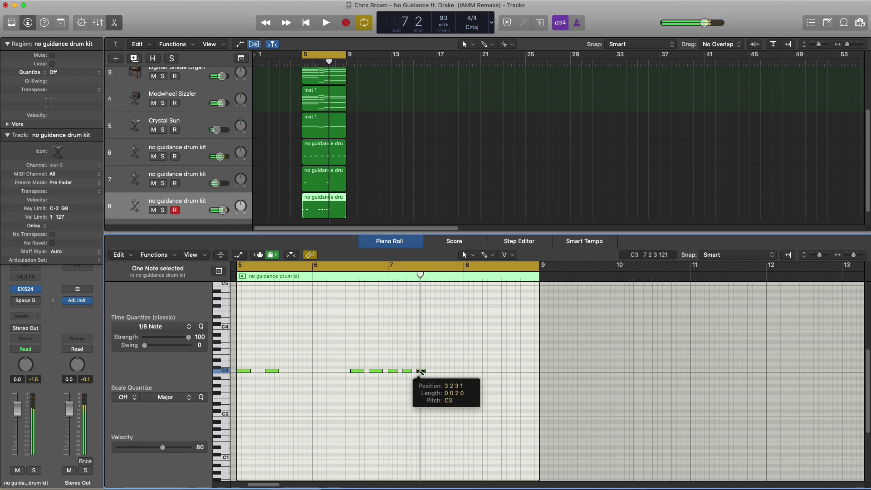
pyautogui.moveTo(426, 370); pyautogui.dragTo(421, 371)
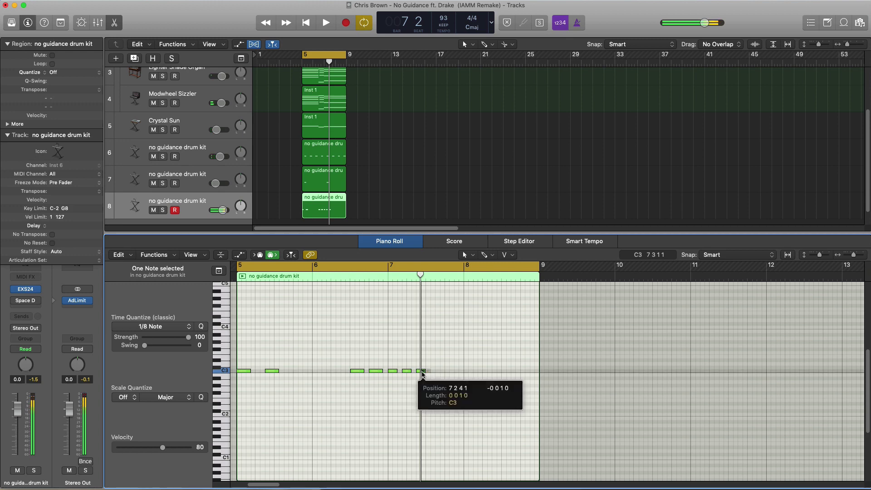
# - Loop bars 7 and 8 during playback and add four short C3 notes across bar 8, starting on its first beat
pyautogui.press('space')
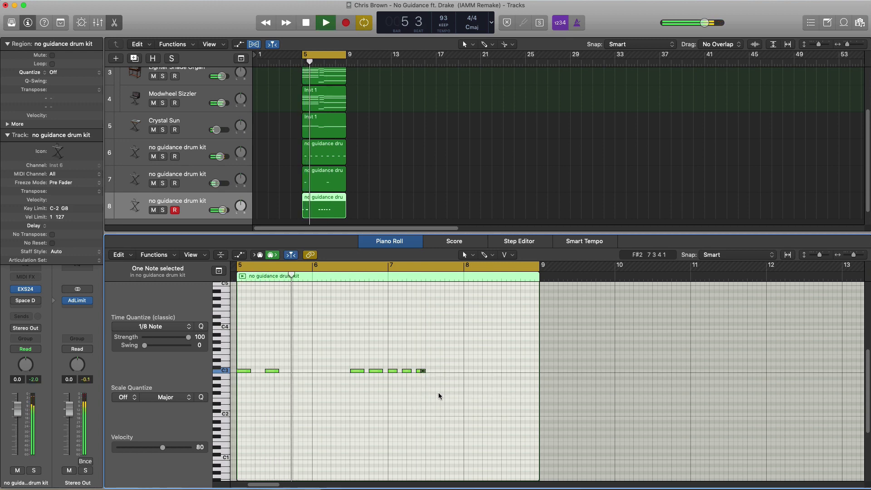
pyautogui.moveTo(387, 269); pyautogui.dragTo(539, 269)
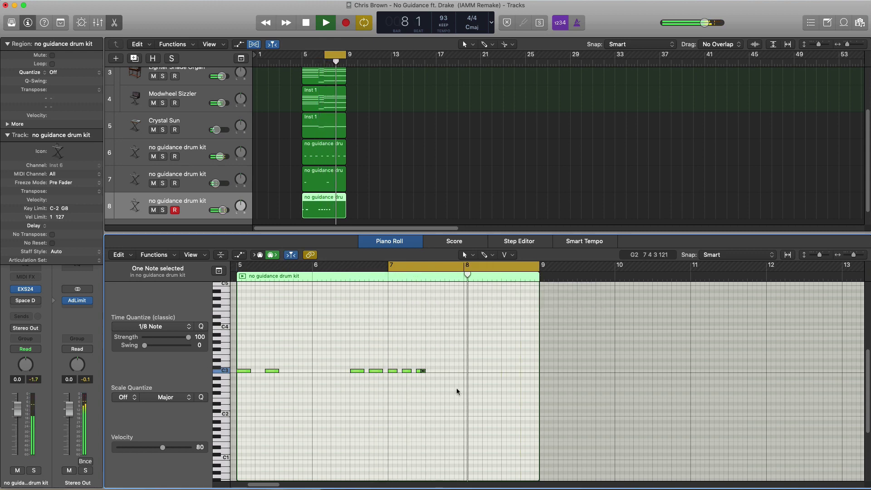
pyautogui.click(466, 371)
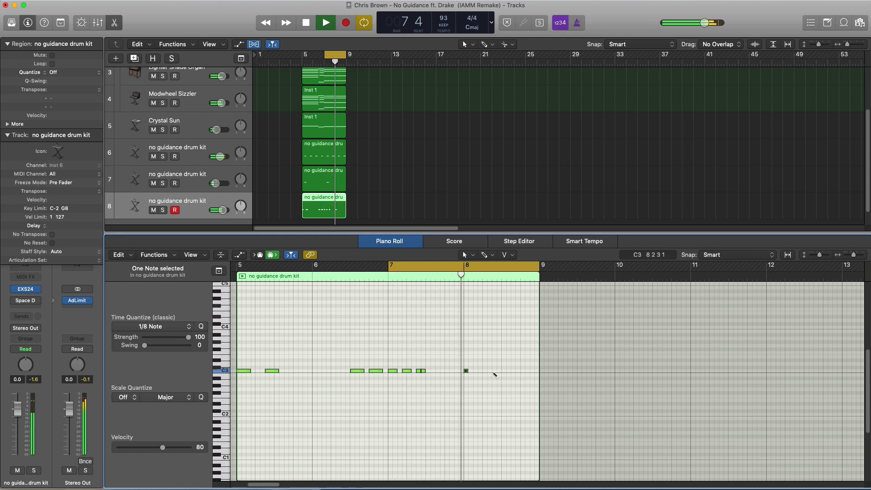
pyautogui.click(494, 371)
pyautogui.click(513, 371)
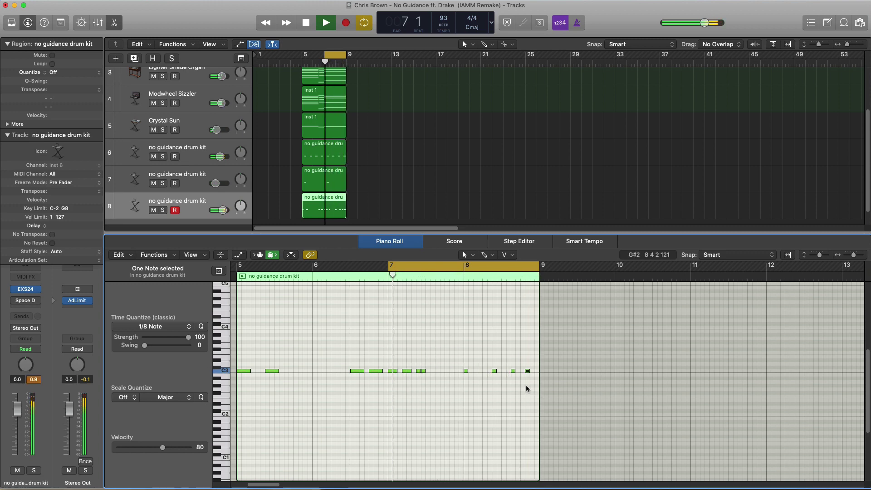
# - Close the note editor, extend the cycle back to bars 5 through 8, and audition the third drum kit track at -1.4 dB
pyautogui.press('e')
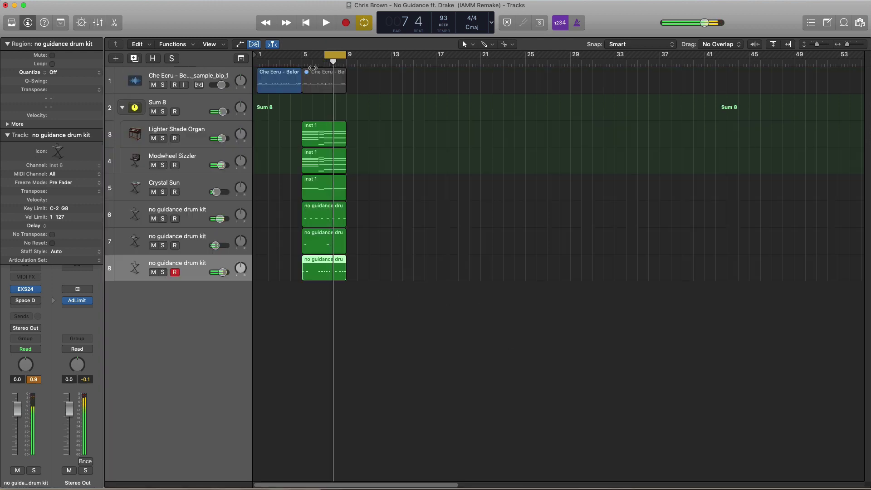
pyautogui.moveTo(305, 59); pyautogui.dragTo(347, 59)
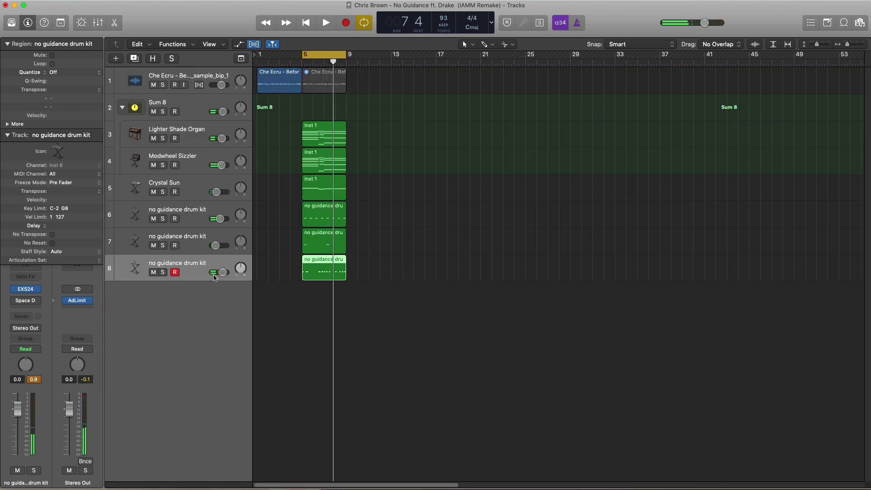
pyautogui.moveTo(225, 275); pyautogui.dragTo(221, 272)
pyautogui.press('space')
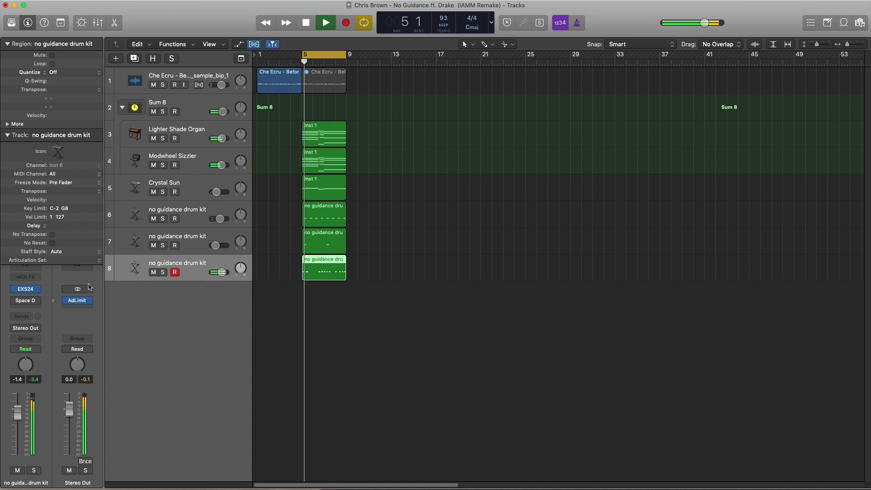
# - Insert a Channel EQ on the third drum kit track with a high cut at 5900 Hz, and close it
pyautogui.click(32, 272)
pyautogui.click(373, 56)
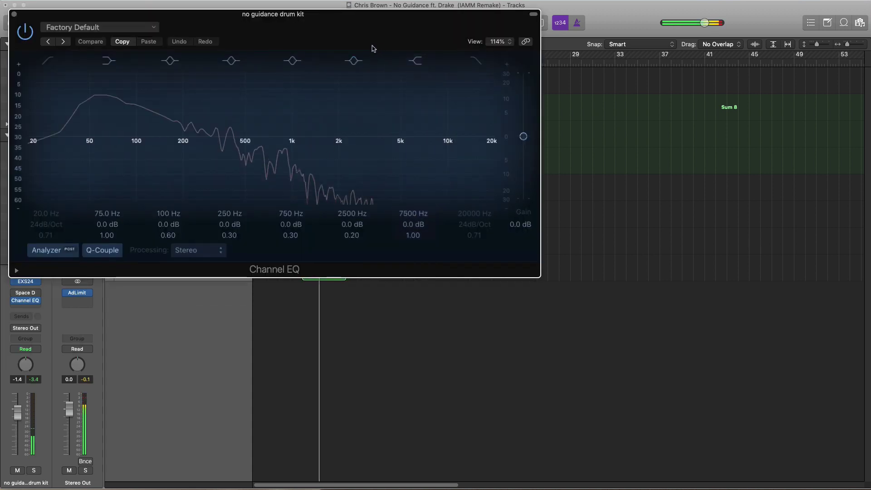
pyautogui.click(475, 61)
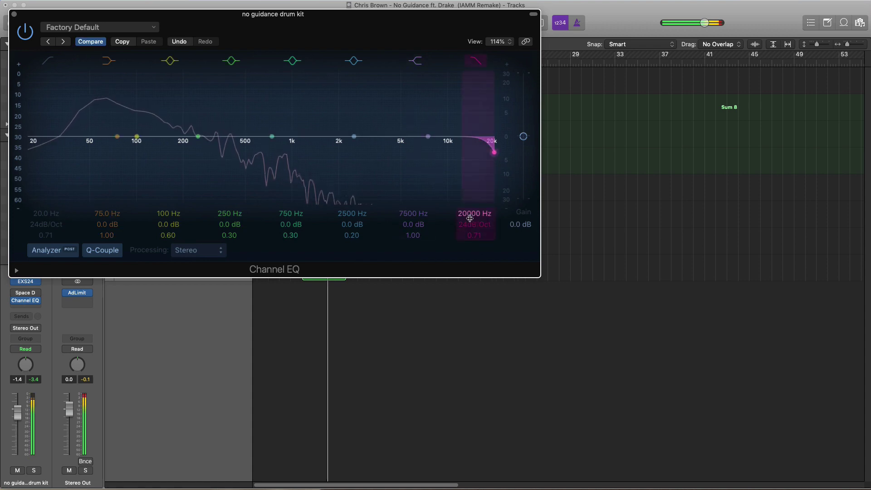
pyautogui.moveTo(480, 210); pyautogui.dragTo(480, 239)
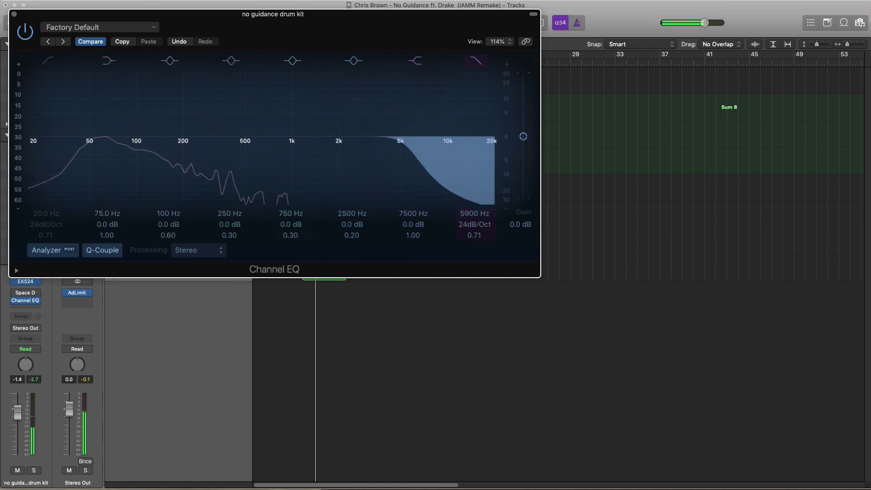
pyautogui.click(14, 14)
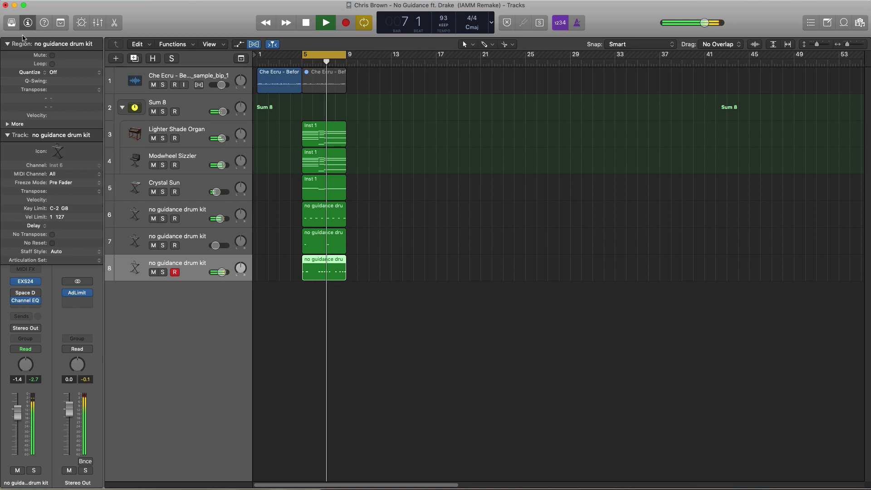
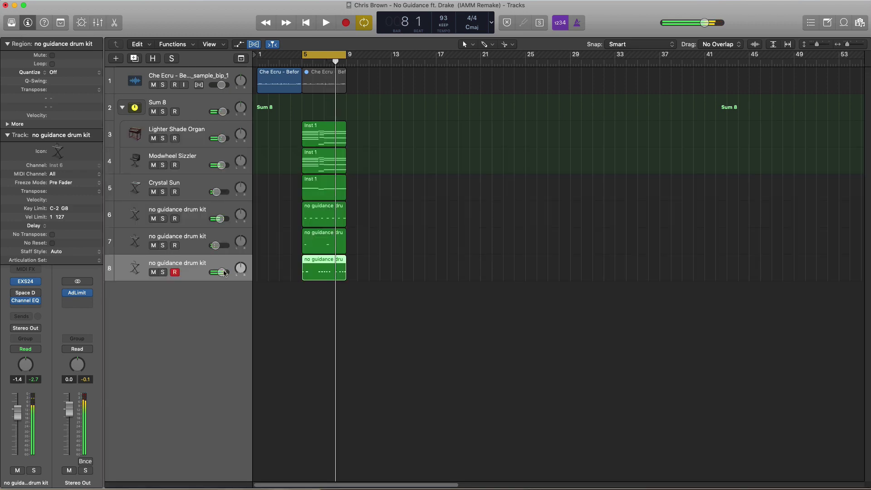
# - Duplicate the third drum kit track with its Channel EQ bypassed, and open a new four-bar region at bar 5 in the note editor
pyautogui.click(134, 59)
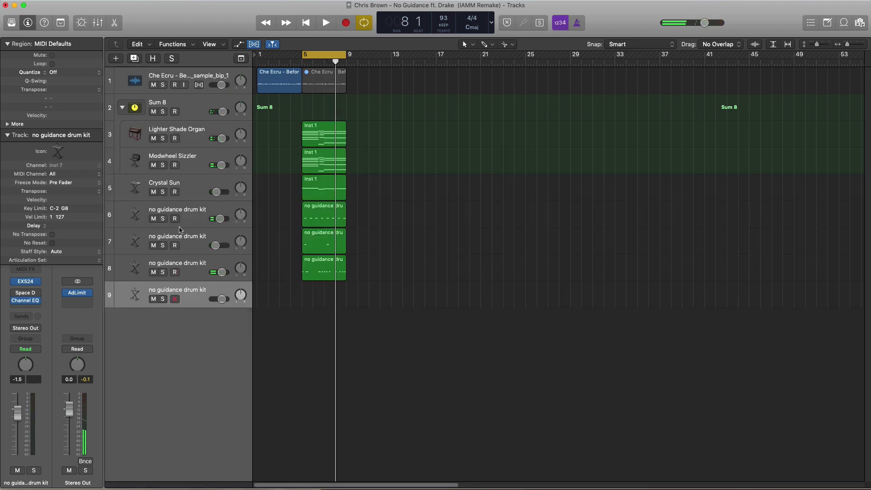
pyautogui.moveTo(308, 298); pyautogui.dragTo(345, 299)
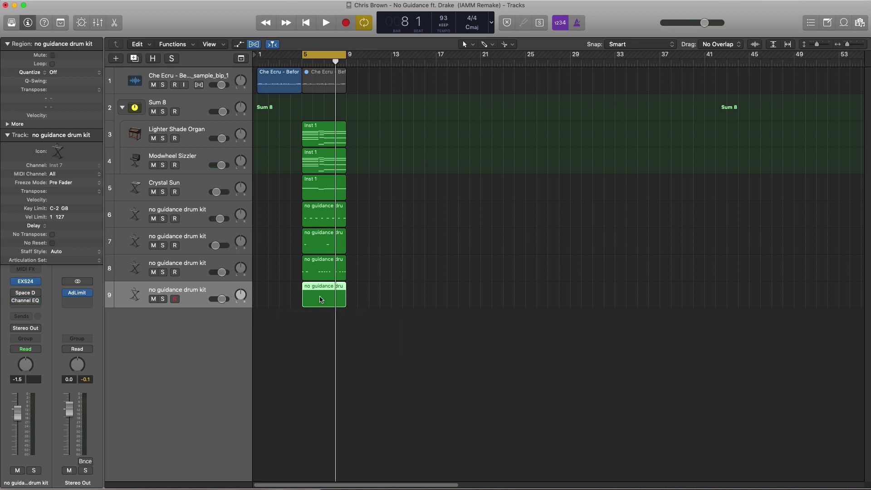
pyautogui.doubleClick(320, 300)
pyautogui.click(328, 53)
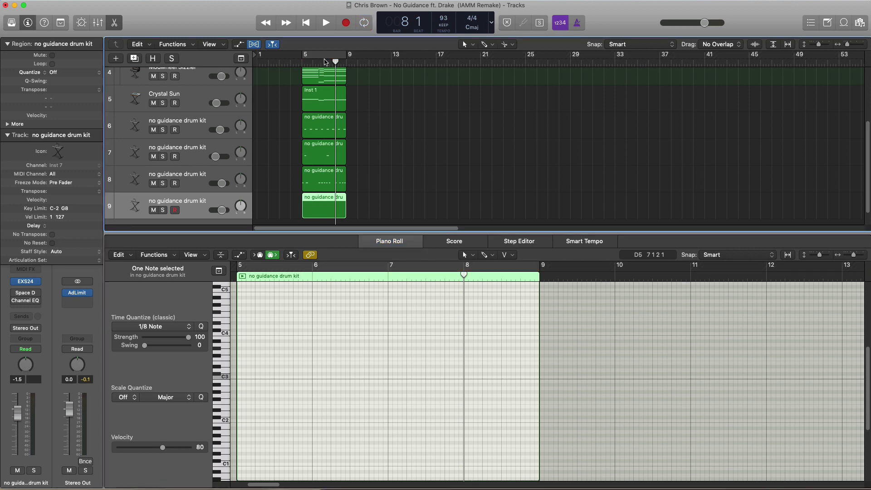
# - Add short F#3 notes on the last sixteenth of bars 5 to 8, and lower the new track's volume to -9.0 dB during playback
pyautogui.press('space')
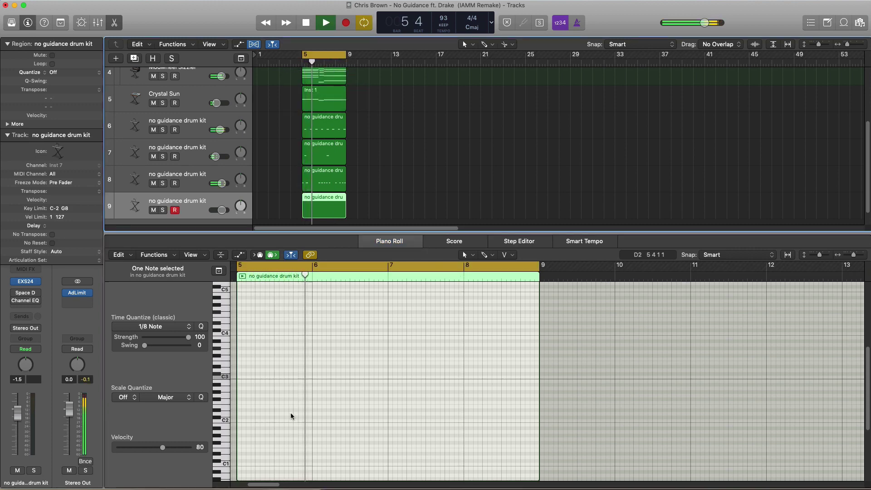
pyautogui.press('space')
pyautogui.click(310, 356)
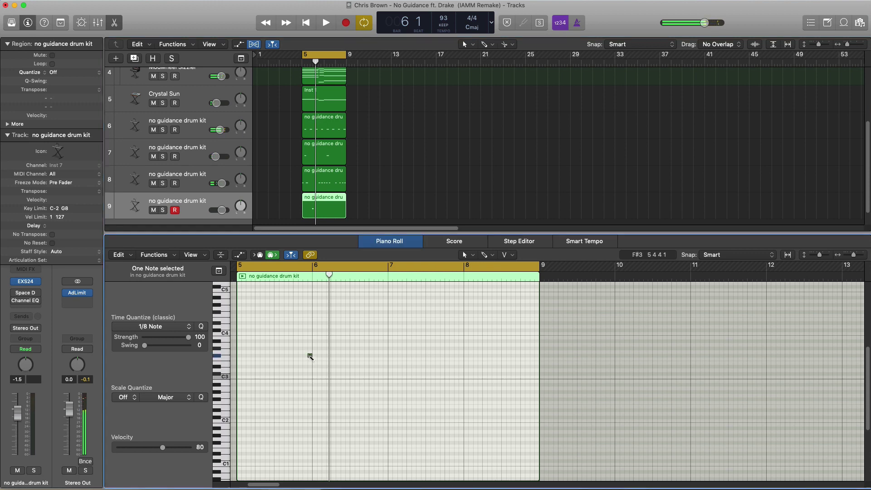
pyautogui.click(388, 356)
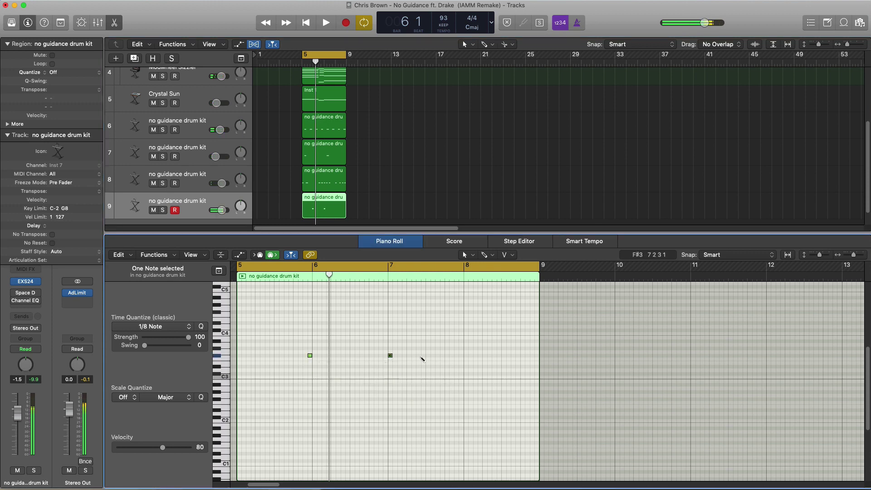
pyautogui.moveTo(390, 356); pyautogui.dragTo(387, 357)
pyautogui.press('space')
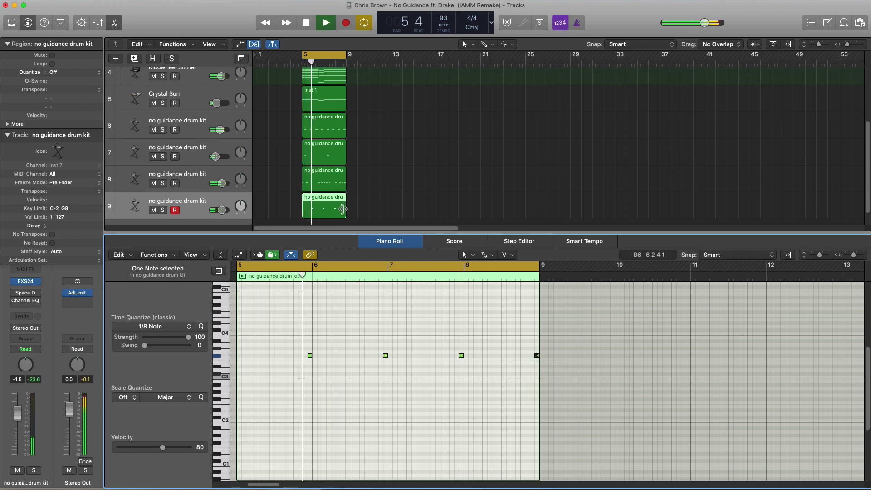
pyautogui.moveTo(222, 210); pyautogui.dragTo(218, 210)
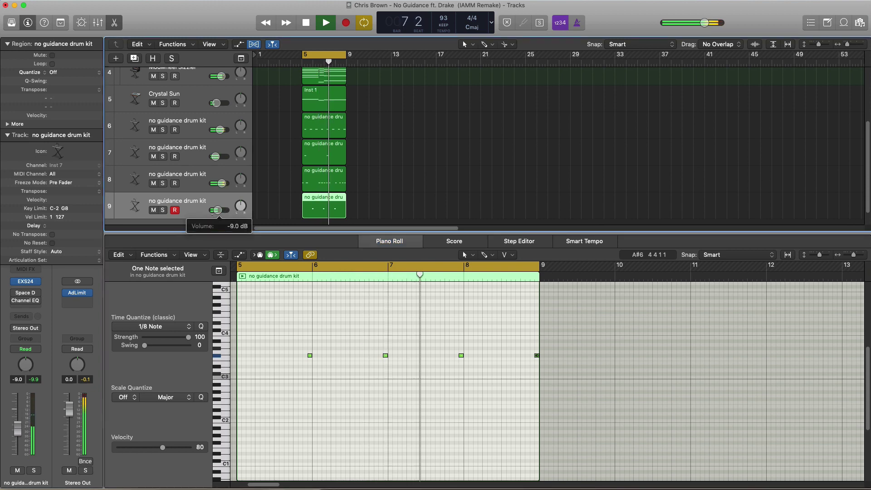
# - Enable the Channel EQ on the fourth drum kit track, close the note editor, and audition the loop with the sample region
pyautogui.press('space')
pyautogui.press('space')
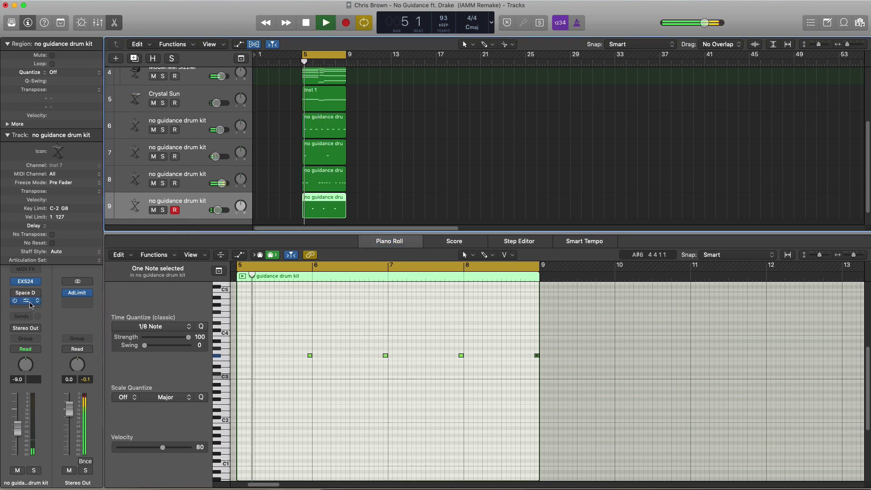
pyautogui.press('e')
pyautogui.click(308, 87)
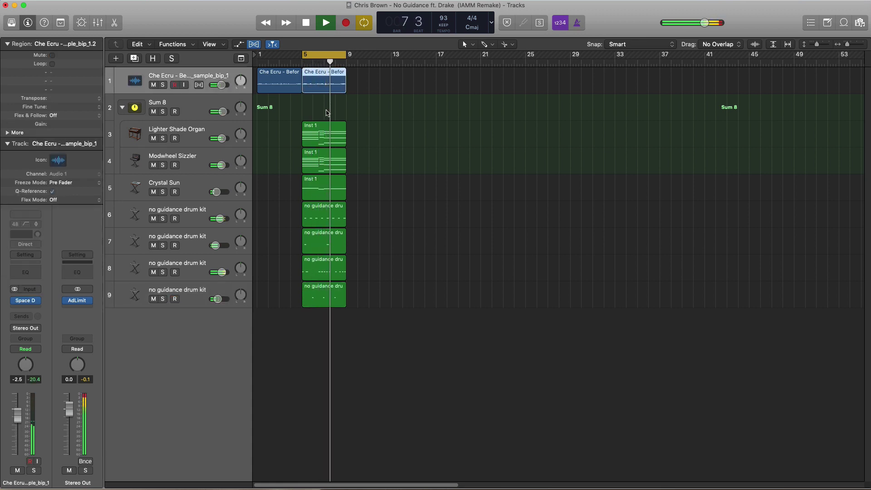
pyautogui.press('super+Down')
# - Raise the fourth drum kit track's volume to -3.9 dB and stop playback
pyautogui.moveTo(217, 376)
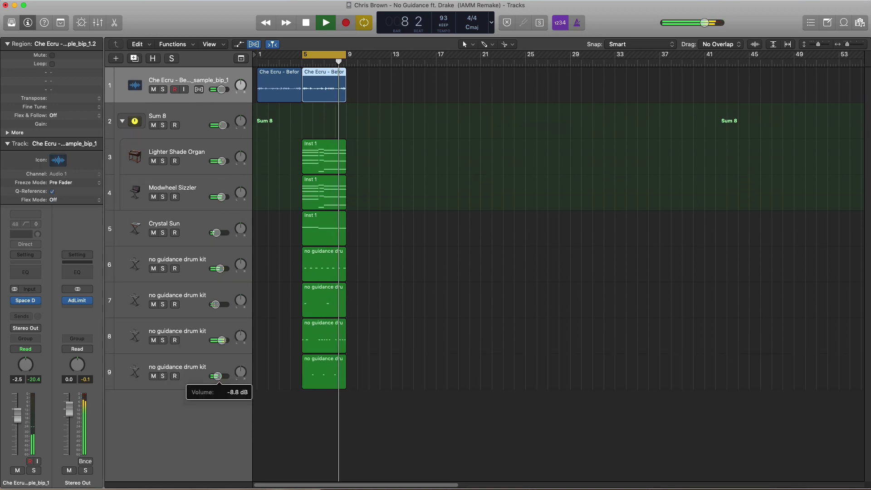
pyautogui.moveTo(218, 376); pyautogui.dragTo(219, 378)
pyautogui.press('space')
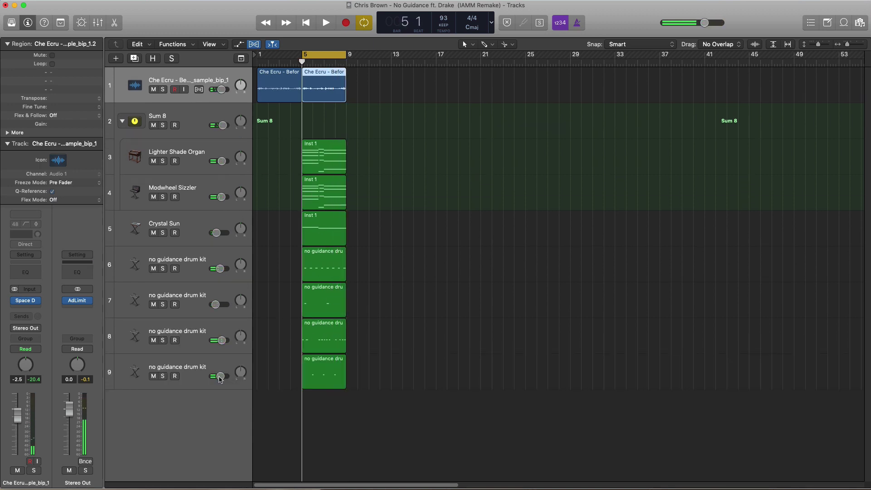
pyautogui.keyDown('ctrl'); pyautogui.keyDown('alt'); pyautogui.click(277, 254); pyautogui.keyUp('alt'); pyautogui.keyUp('ctrl')
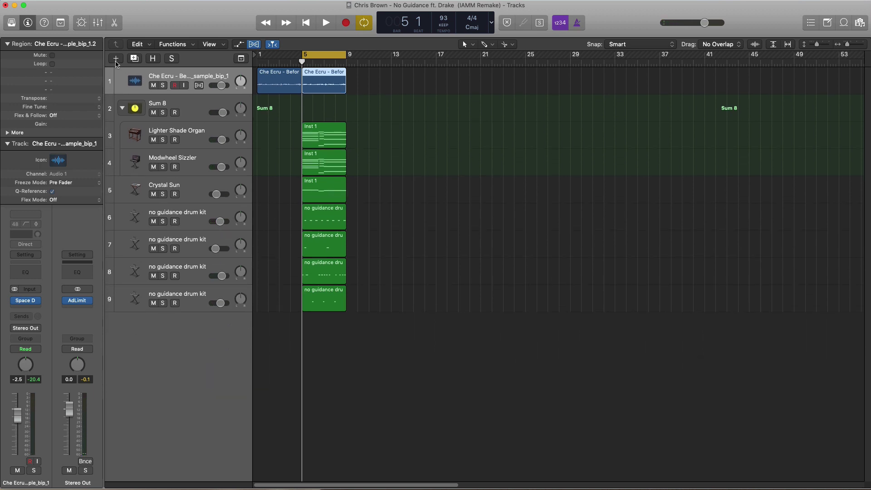
# - Duplicate the fourth drum kit track with its Channel EQ bypassed, and open a new four-bar region at bar 5 in the note editor
pyautogui.click(181, 301)
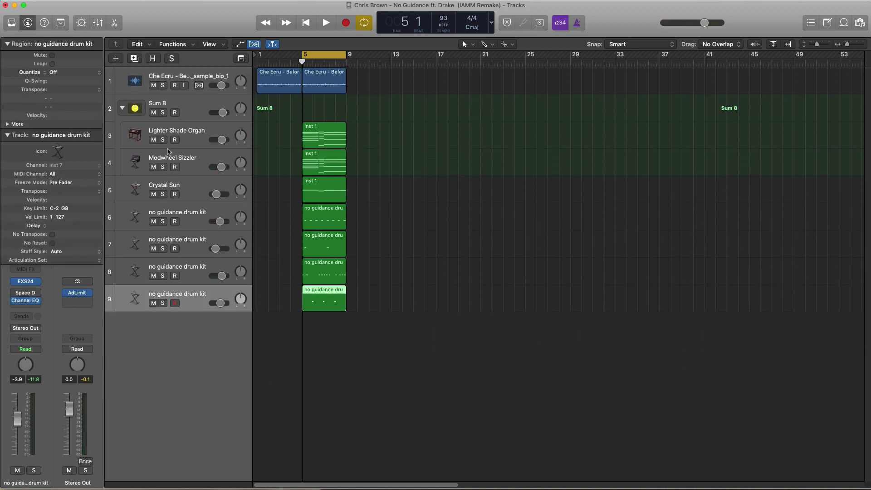
pyautogui.click(134, 59)
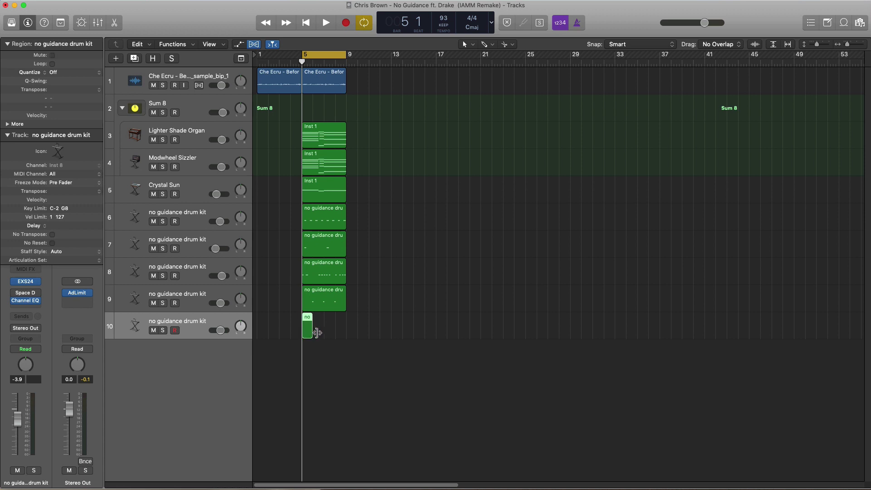
pyautogui.moveTo(313, 333); pyautogui.dragTo(346, 332)
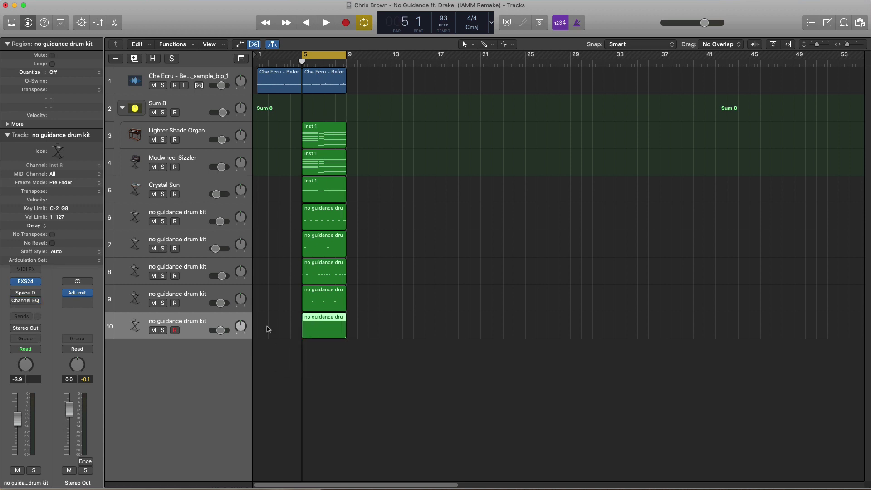
pyautogui.doubleClick(321, 336)
pyautogui.scroll(-3, 301, 438)
pyautogui.scroll(-1, 291, 429)
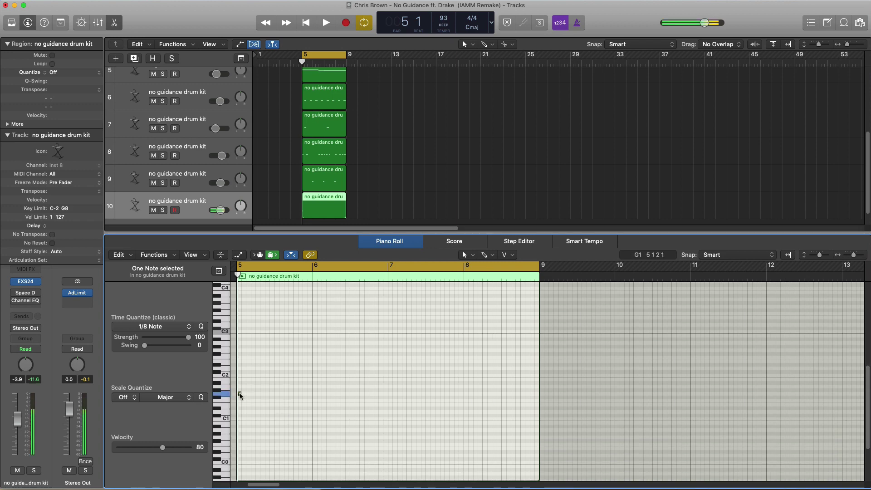
# - Add two G#1 eighth notes in bar 5, on beat 1 and on the second half of beat 2, checking them with playback
pyautogui.moveTo(239, 393); pyautogui.dragTo(241, 391)
pyautogui.press('space')
pyautogui.press('space')
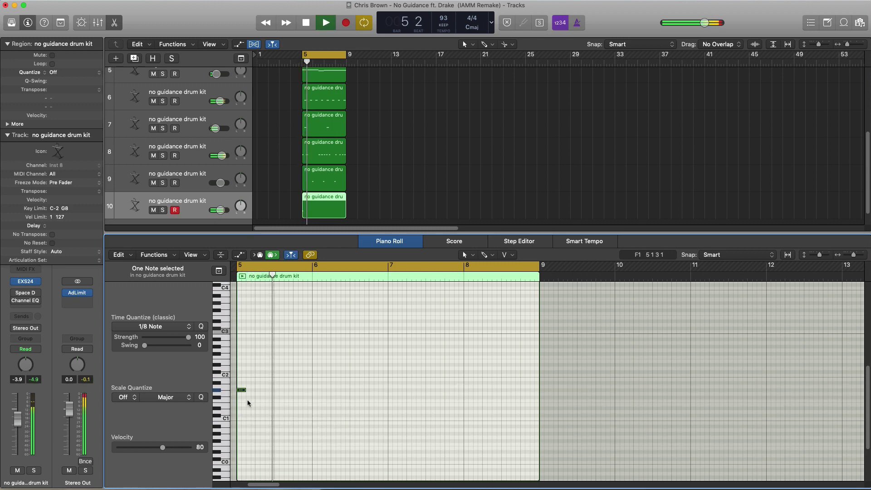
pyautogui.press('space')
pyautogui.click(268, 391)
pyautogui.press('space')
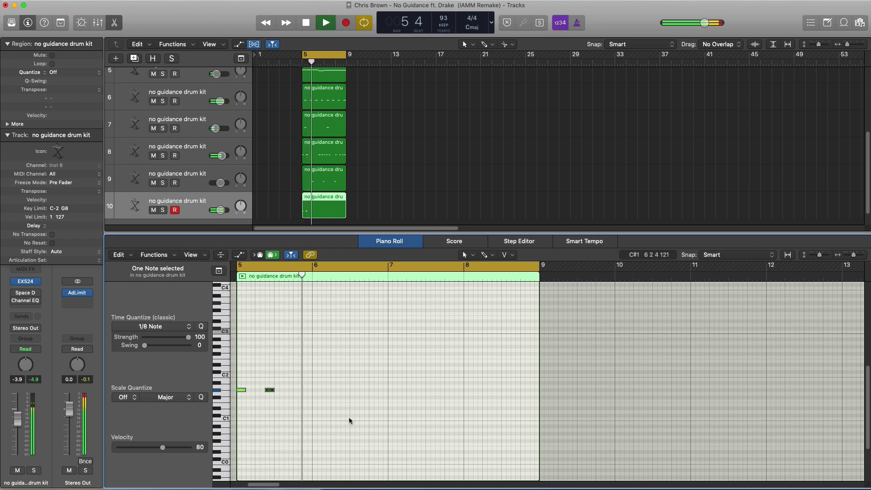
pyautogui.press('space')
# - Mute the sample region at bar 5, and reopen the fifth drum kit track's region in the note editor
pyautogui.scroll(6, 331, 150)
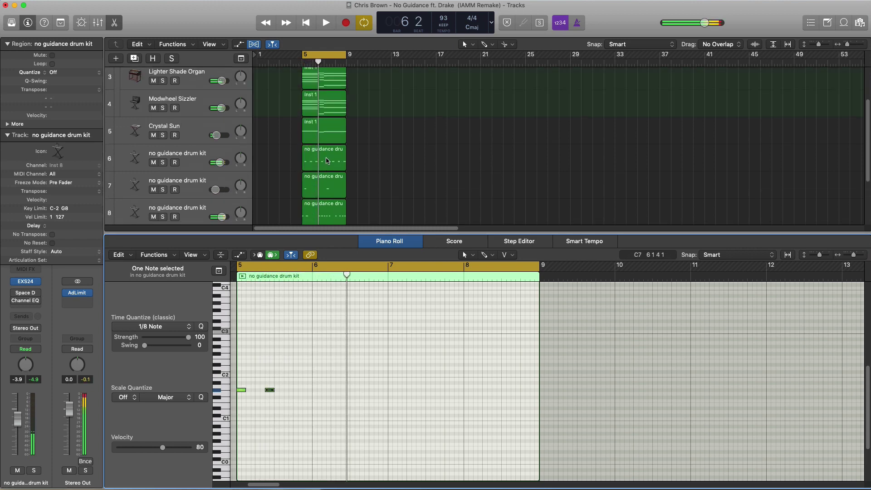
pyautogui.click(330, 90)
pyautogui.hotkey('ctrl', 'm')
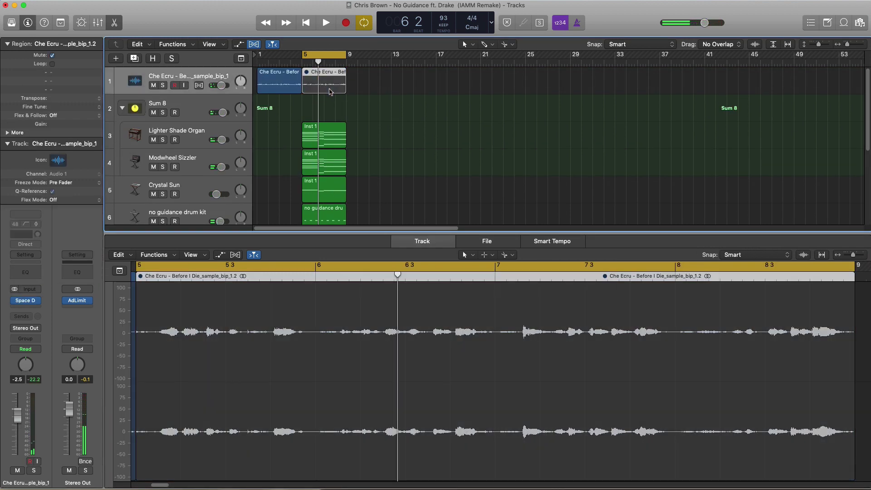
pyautogui.press('e')
pyautogui.doubleClick(328, 325)
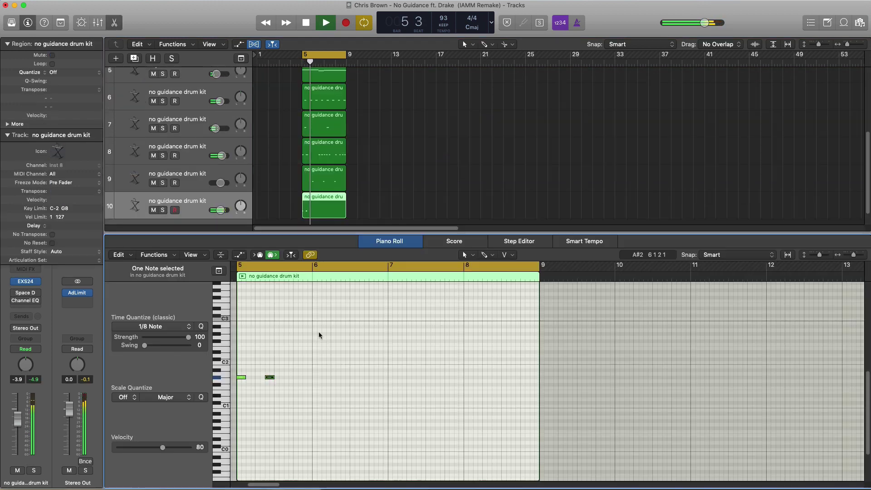
# - Add A#1 eighth notes on beats 3 and 4 of bar 6, and raise the fifth drum kit track's volume to 0.0 dB
pyautogui.press('space')
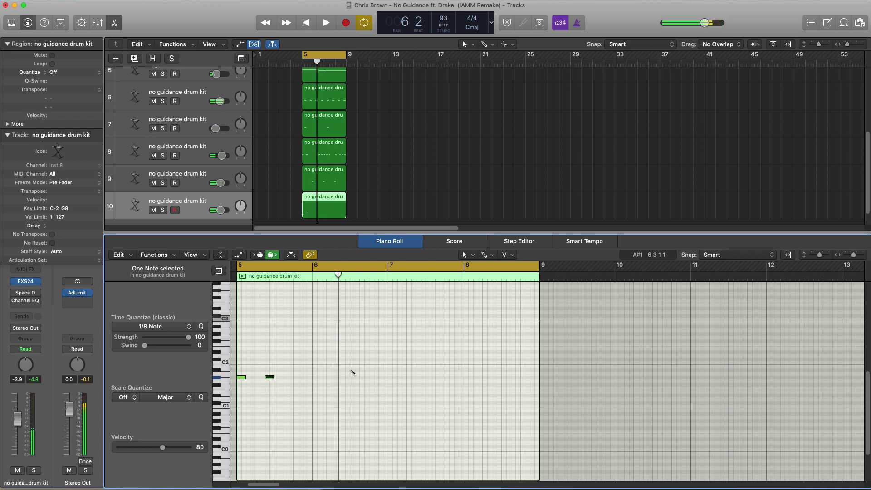
pyautogui.press('space')
pyautogui.click(371, 370)
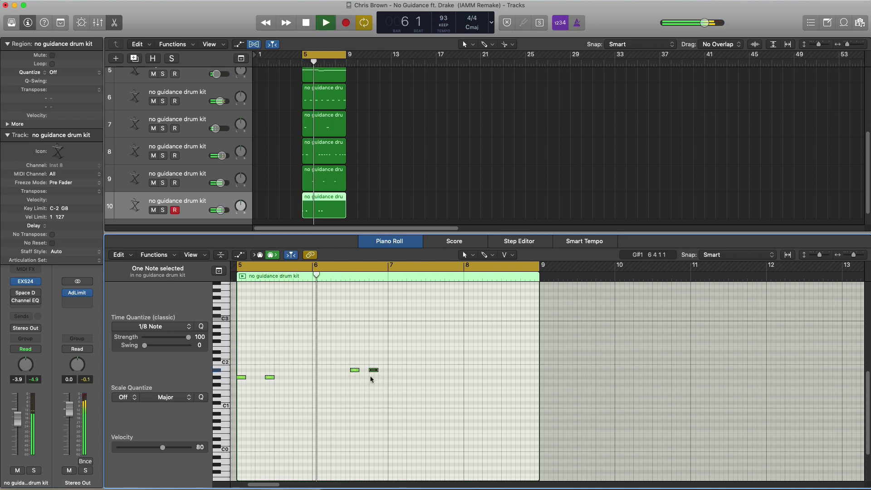
pyautogui.press('Tab')
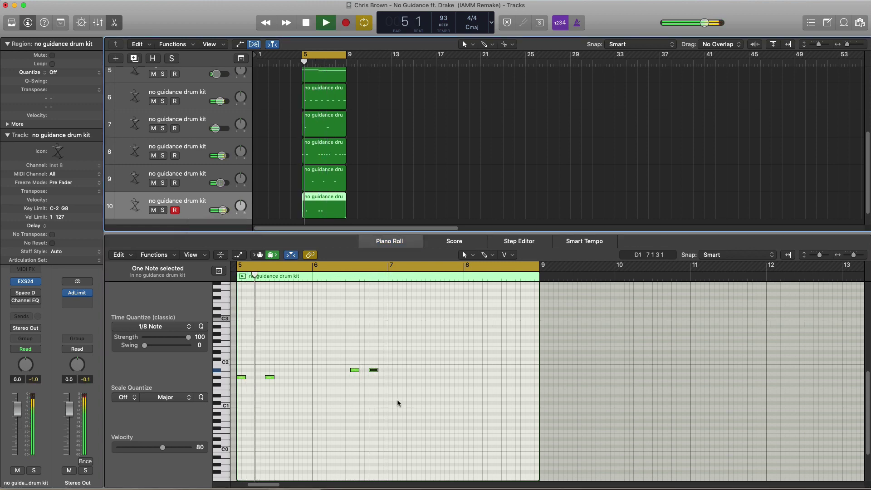
# - Add a C2 eighth note at the start of bar 7, and C2 sixteenths at 7 1 4, 7 4 3 and 8 1 1
pyautogui.click(392, 363)
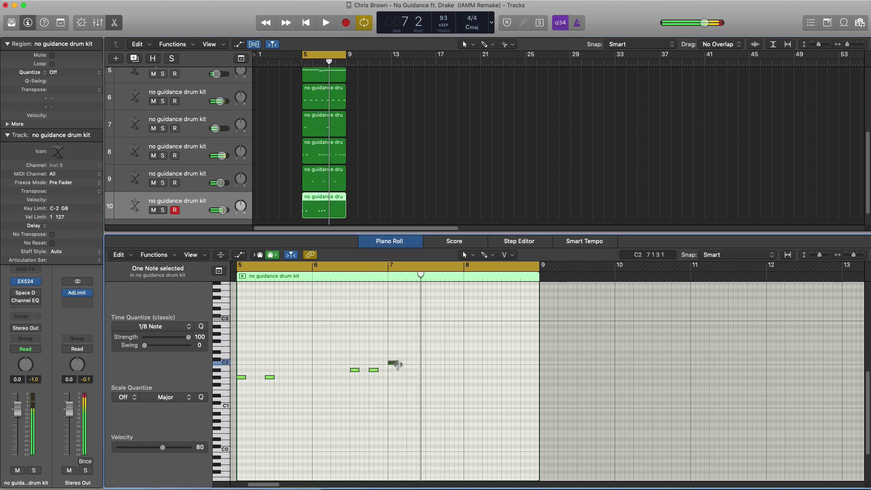
pyautogui.moveTo(409, 364); pyautogui.dragTo(404, 362)
pyautogui.press('space')
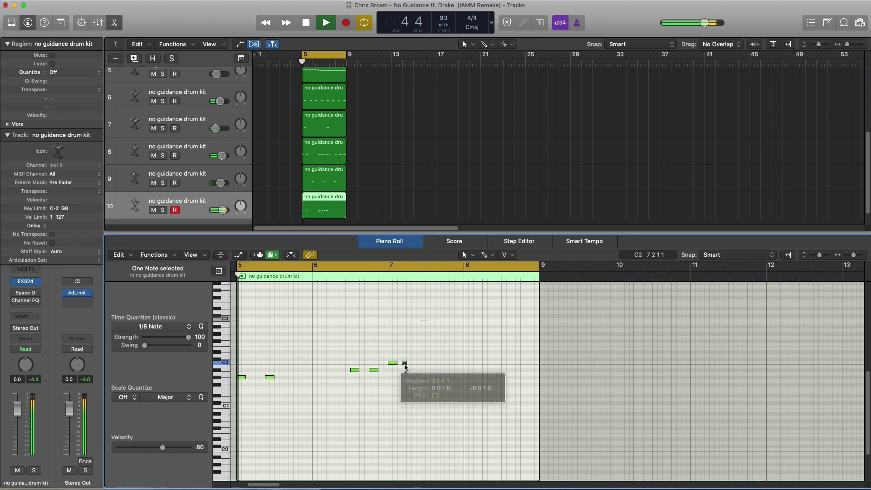
pyautogui.click(457, 363)
pyautogui.click(466, 360)
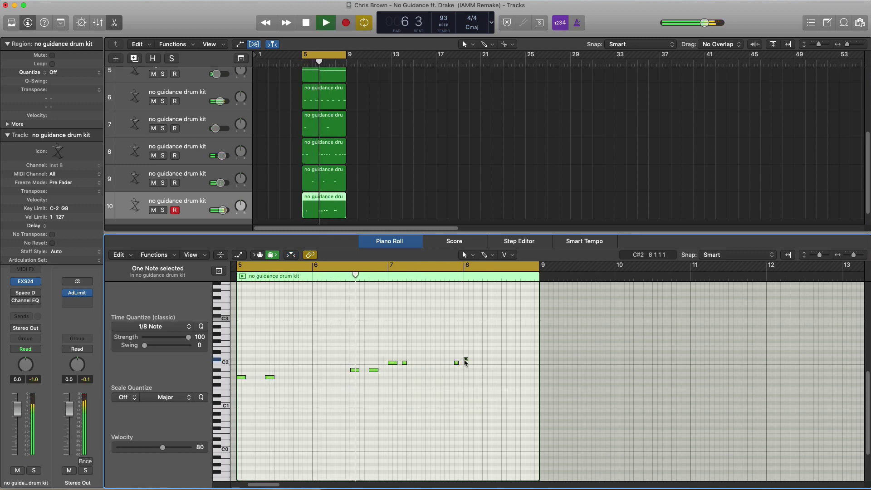
pyautogui.moveTo(465, 362)
pyautogui.moveTo(465, 361); pyautogui.dragTo(466, 364)
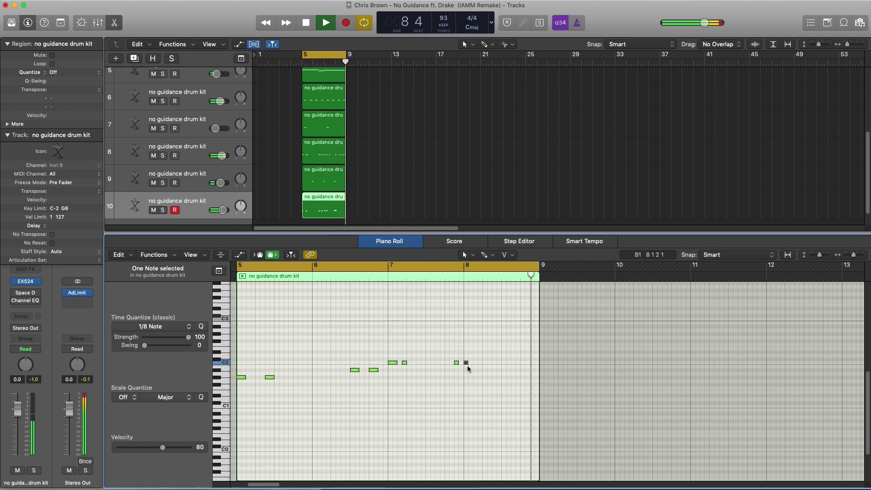
pyautogui.press('space')
# - Duplicate the fifth drum kit track, and open a new four-bar region at bar 5 in the note editor
pyautogui.press('super+d')
pyautogui.keyDown('super'); pyautogui.click(307, 206); pyautogui.keyUp('super')
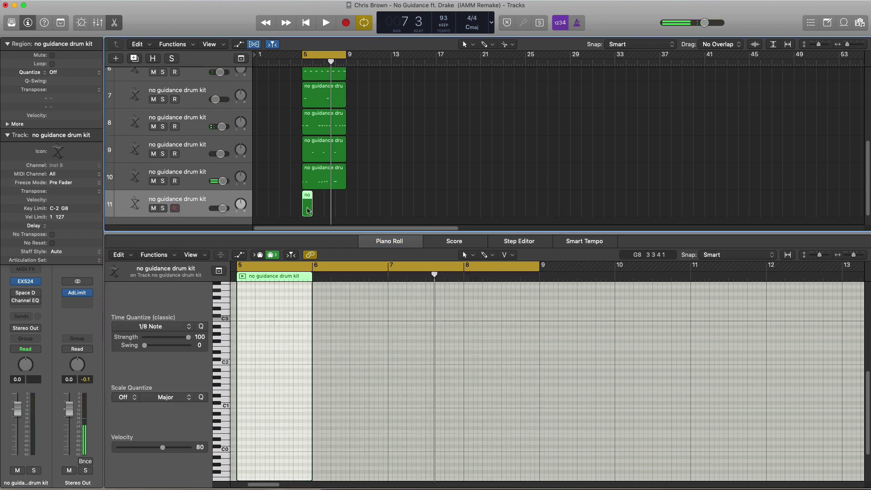
pyautogui.moveTo(309, 210); pyautogui.dragTo(346, 210)
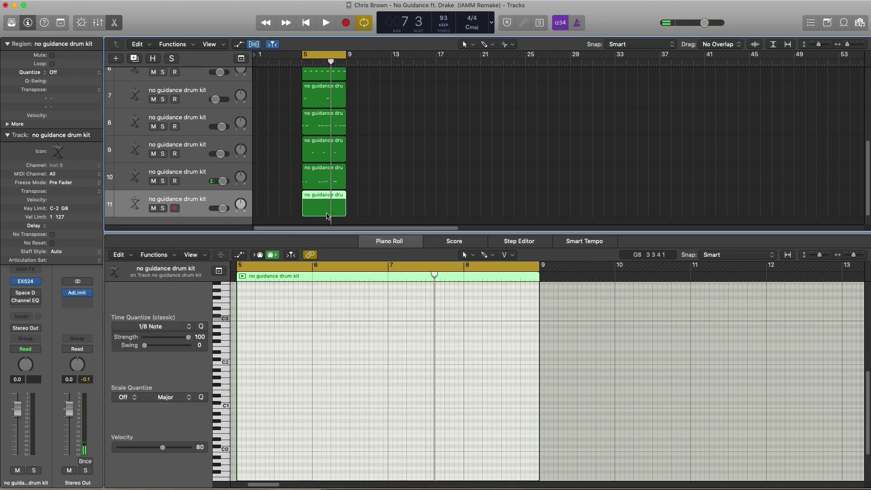
pyautogui.press('e')
pyautogui.doubleClick(320, 359)
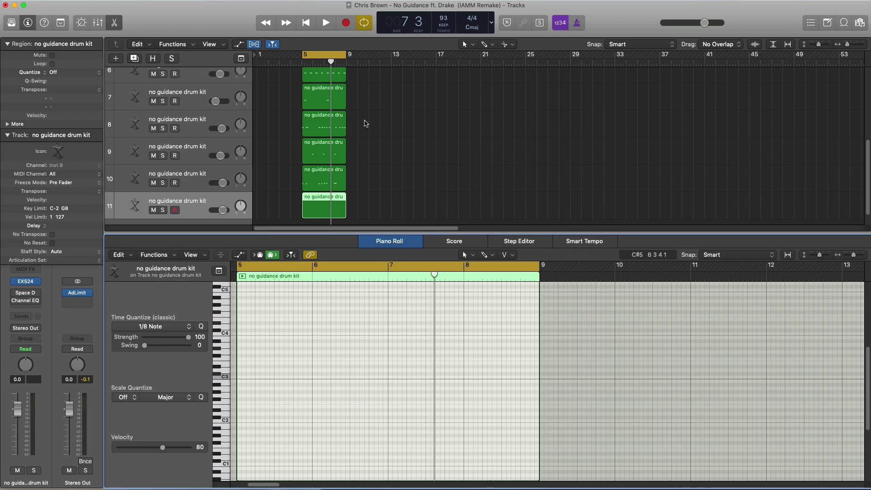
# - Add a sixteenth note at 5 3 3 on the sixth drum kit track and move it down to D0
pyautogui.press('space')
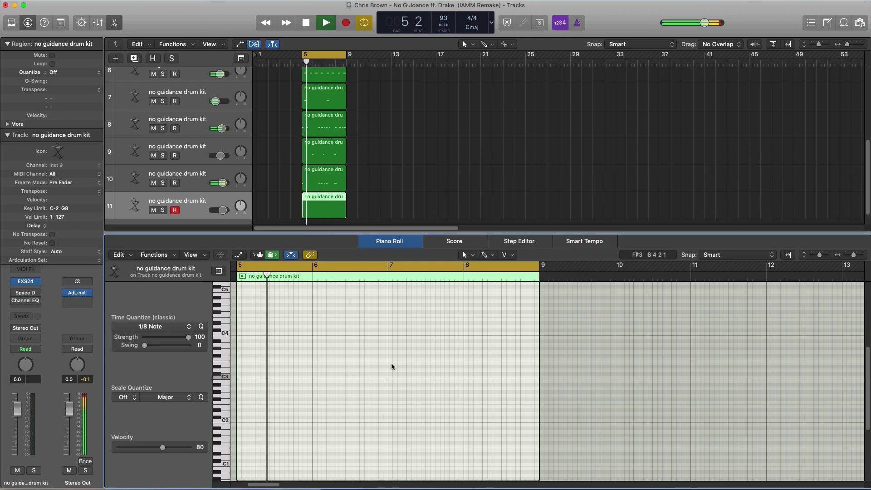
pyautogui.scroll(-3, 303, 415)
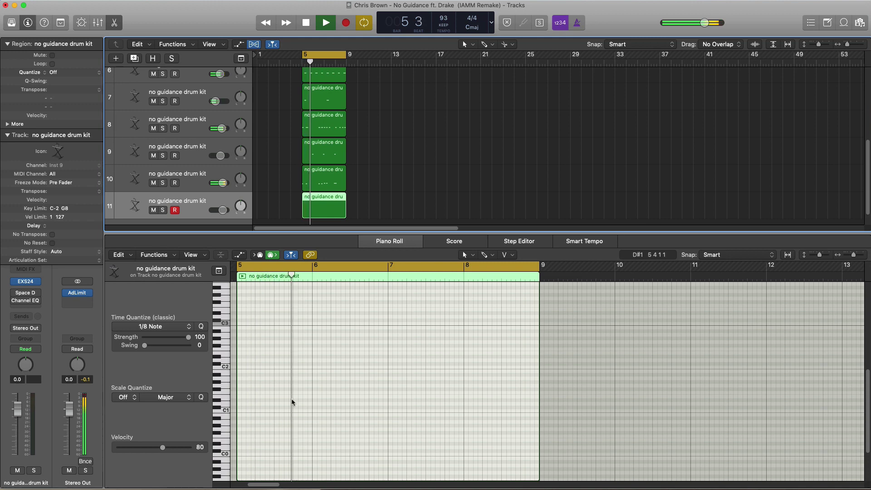
pyautogui.press('space')
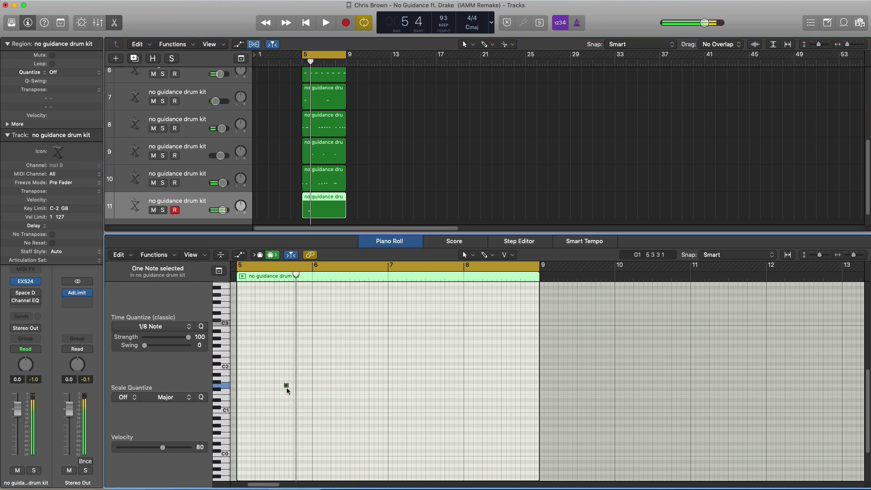
pyautogui.hotkey('shift', 'alt', 'Down')
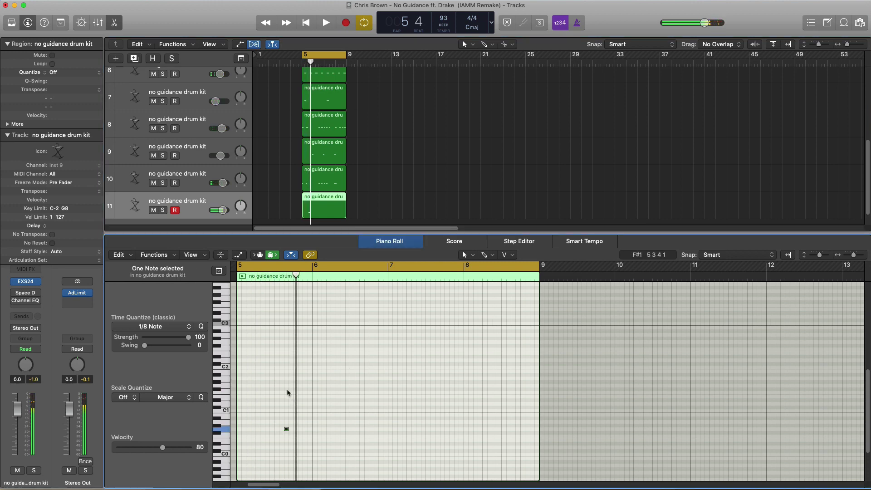
pyautogui.moveTo(285, 430); pyautogui.dragTo(286, 449)
pyautogui.press('space')
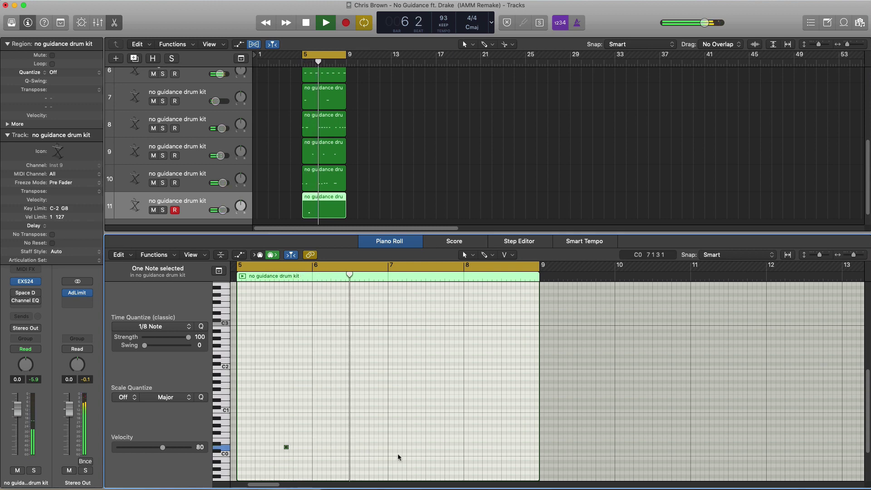
# - Add a sixteenth note at 7 2 3 and move it down to G-1, checking it with playback
pyautogui.click(418, 466)
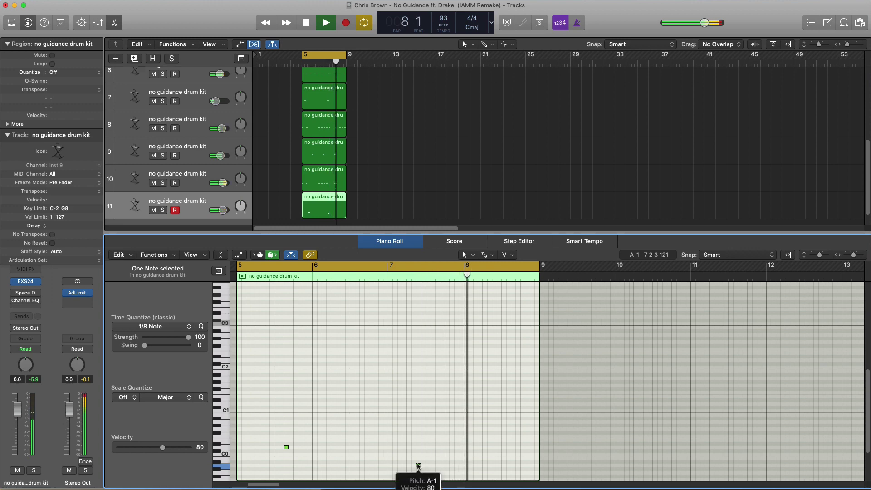
pyautogui.scroll(-2, 419, 453)
pyautogui.press('space')
pyautogui.moveTo(418, 438); pyautogui.dragTo(419, 446)
pyautogui.press('space')
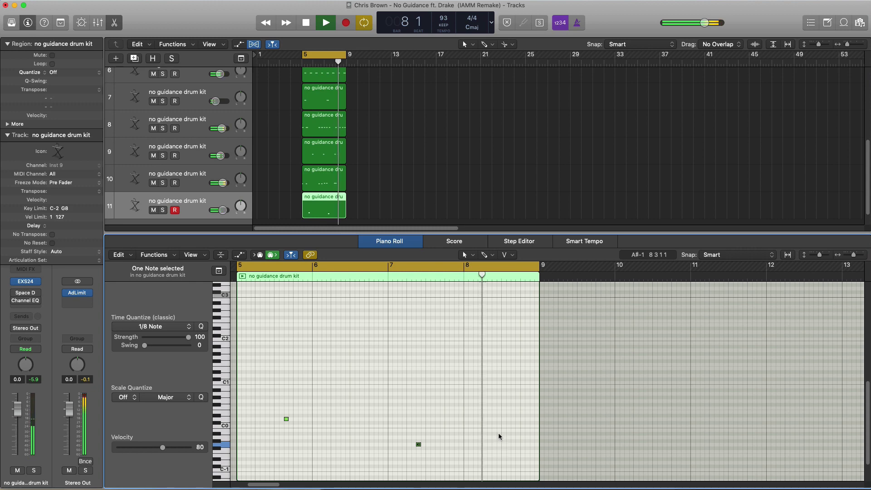
# - Add a C#0 sixteenth note on beat 4 of bar 8 in the sixth drum kit track's region
pyautogui.keyDown('super'); pyautogui.click(526, 423); pyautogui.keyUp('super')
pyautogui.moveTo(526, 423); pyautogui.dragTo(522, 424)
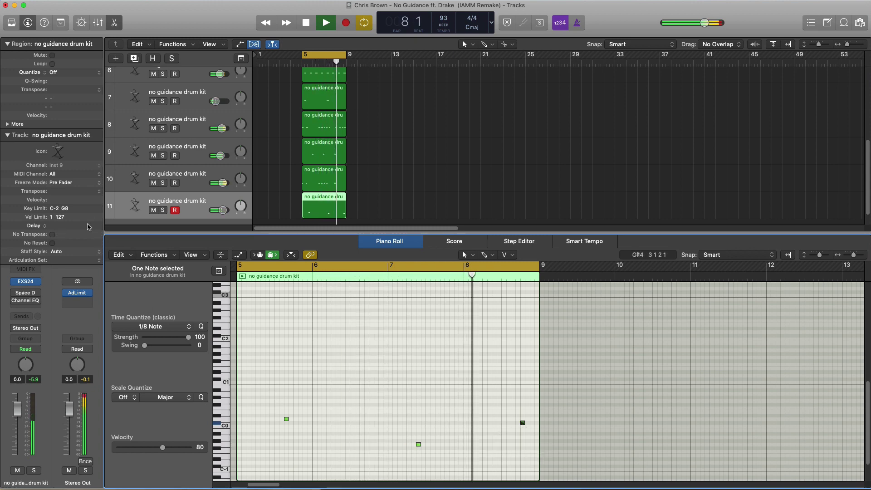
# - Lower the last two drum kit tracks together to -2.1 dB with the note editor closed, and unmute the sample region at bar 5
pyautogui.press('x')
pyautogui.press('x')
pyautogui.press('x')
pyautogui.press('x')
pyautogui.press('super+Down')
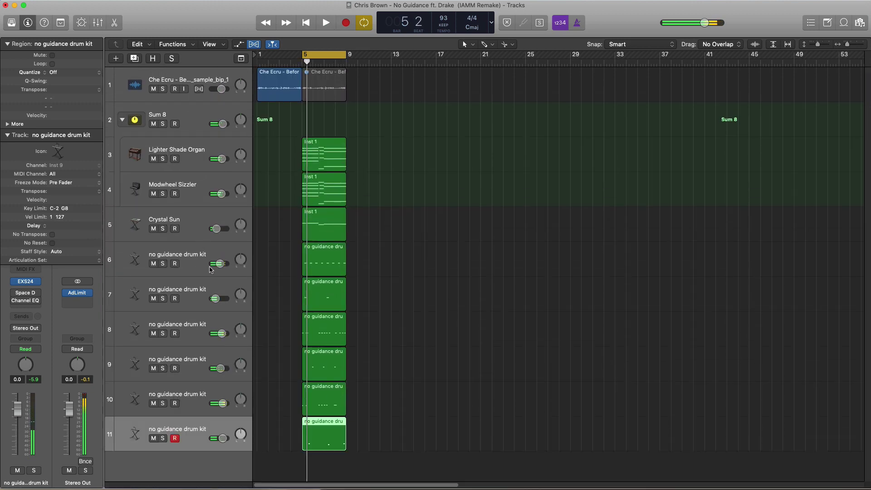
pyautogui.press('super+Up')
pyautogui.hotkey('shift', 'Up')
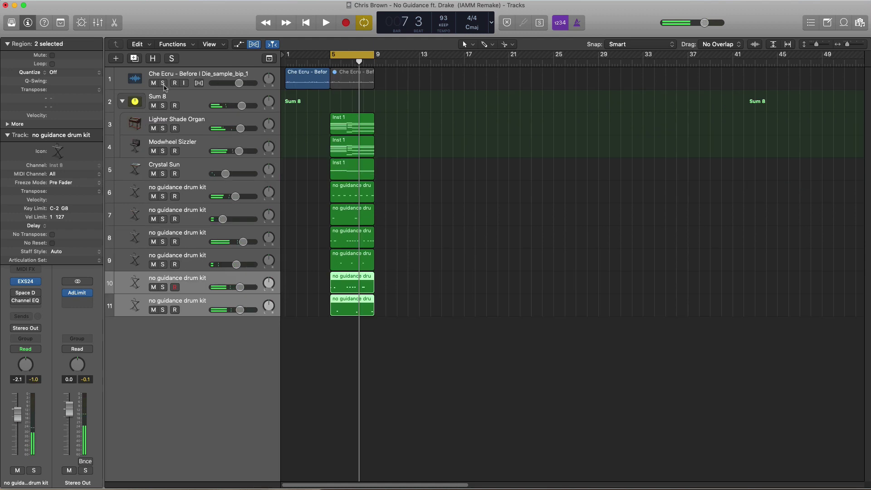
pyautogui.click(344, 82)
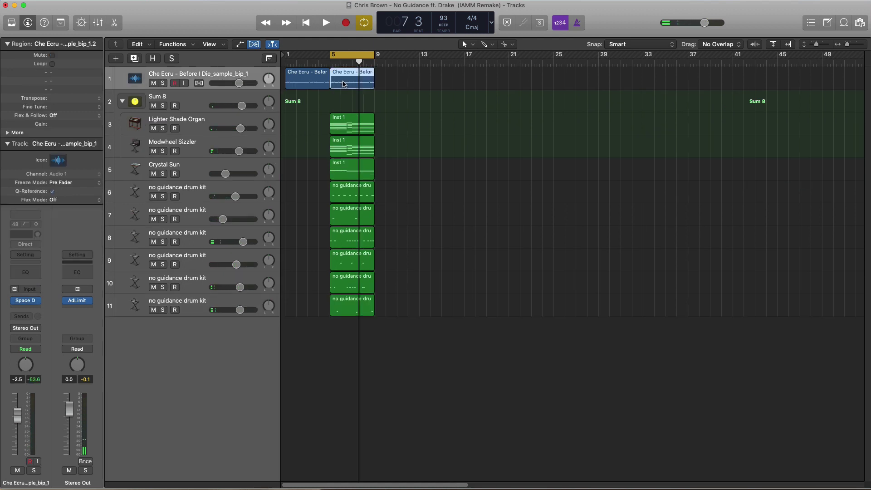
# - Lower the sample track to -2.8 dB while playing the loop
pyautogui.hotkey('ctrl', 'm')
pyautogui.press('space')
pyautogui.moveTo(239, 83); pyautogui.dragTo(238, 83)
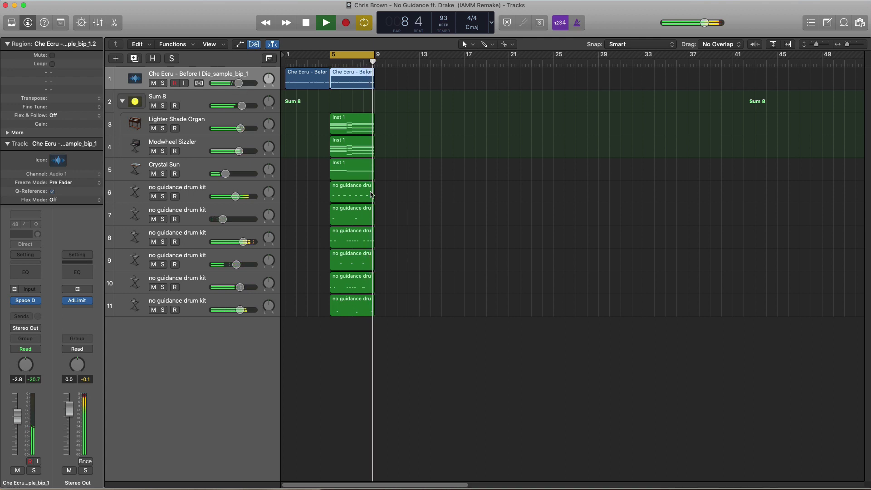
pyautogui.press('space')
# - Select all ten regions at bar 5 and repeat them three times, filling the arrangement up to bar 21
pyautogui.moveTo(411, 354); pyautogui.dragTo(342, 83)
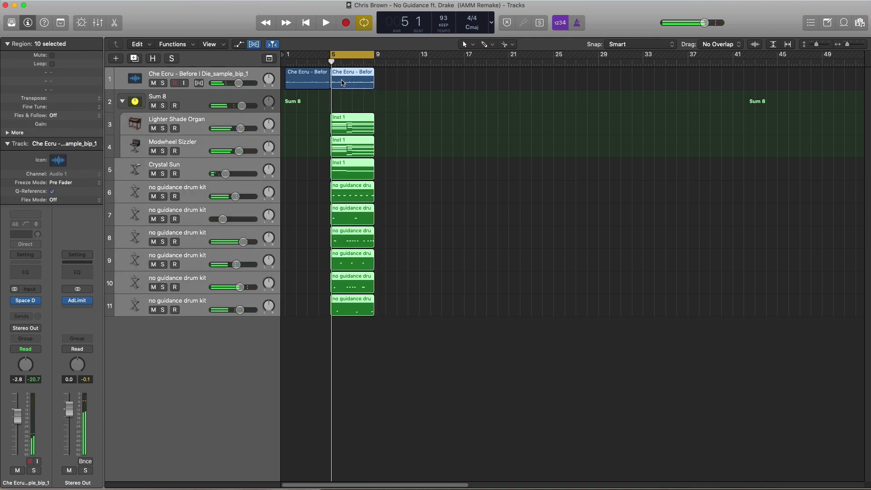
pyautogui.press('super+r')
pyautogui.press('super+r')
pyautogui.press('super+r')
# - Delete the sample copies after bar 13, and set the cycle range to bars 13–21 for a playback check
pyautogui.moveTo(536, 80); pyautogui.dragTo(451, 84)
pyautogui.press('Delete')
pyautogui.moveTo(416, 62); pyautogui.dragTo(509, 63)
pyautogui.press('space')
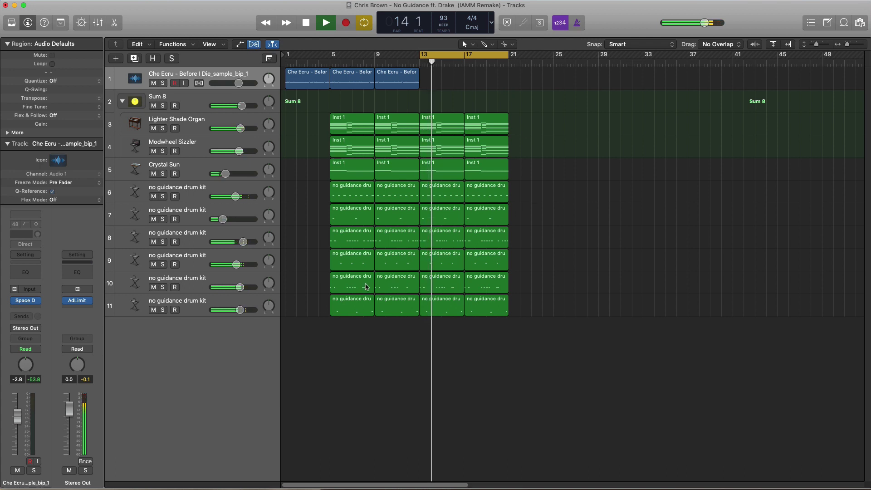
pyautogui.press('space')
# - Duplicate the last drum kit track, draw a four-bar region at bar 13, and open it for note editing with the Brush Tool
pyautogui.click(190, 313)
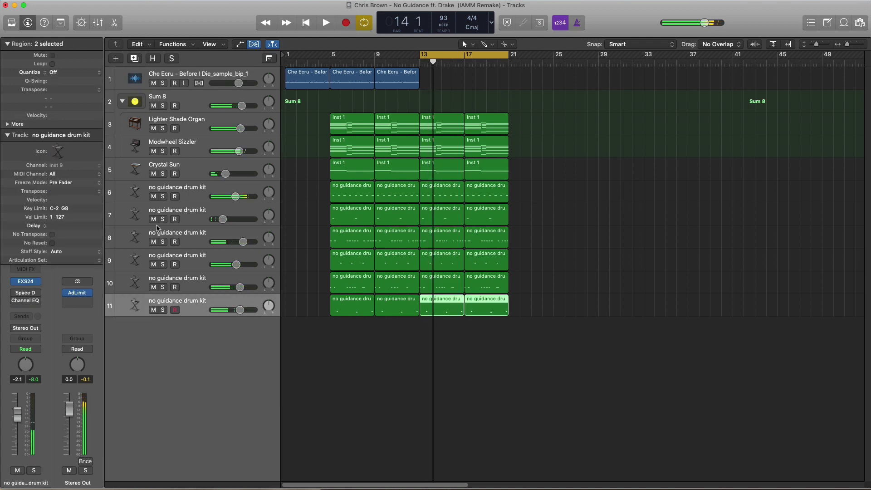
pyautogui.click(133, 58)
pyautogui.moveTo(424, 334); pyautogui.dragTo(464, 335)
pyautogui.doubleClick(451, 336)
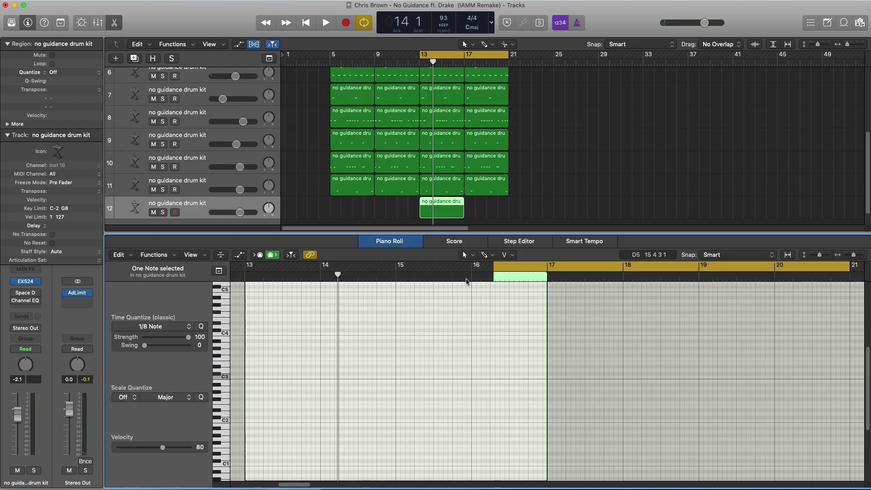
pyautogui.click(485, 254)
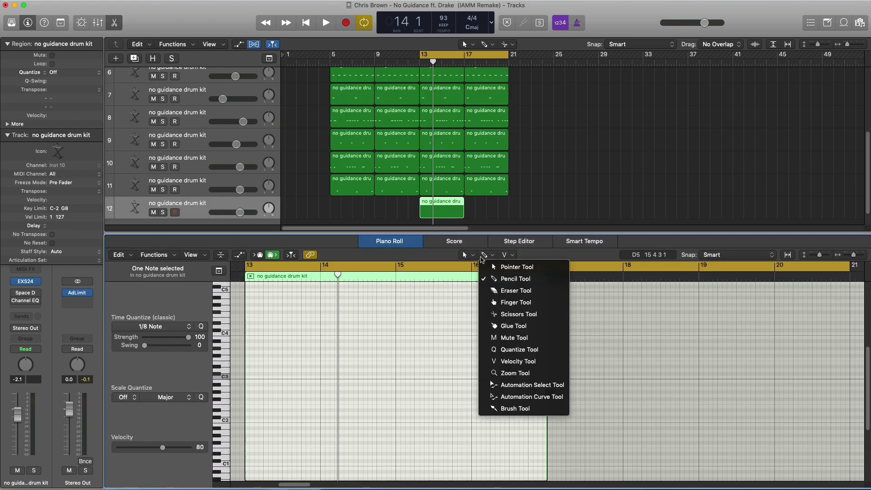
pyautogui.click(503, 408)
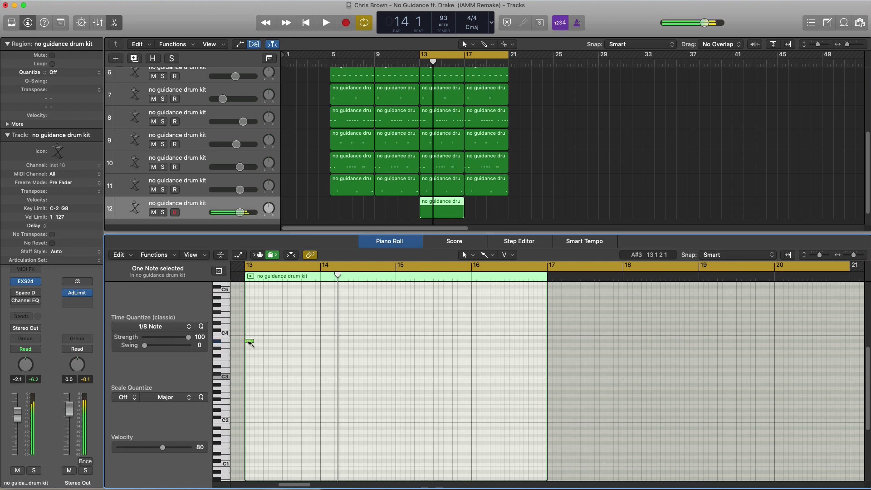
# - Fill bars 13 to 16 of the new drum kit region with continuous G#3 eighth notes and play it back
pyautogui.moveTo(249, 344)
pyautogui.mouseDown()
pyautogui.moveTo(249, 328)
pyautogui.moveTo(250, 351)
pyautogui.mouseUp()
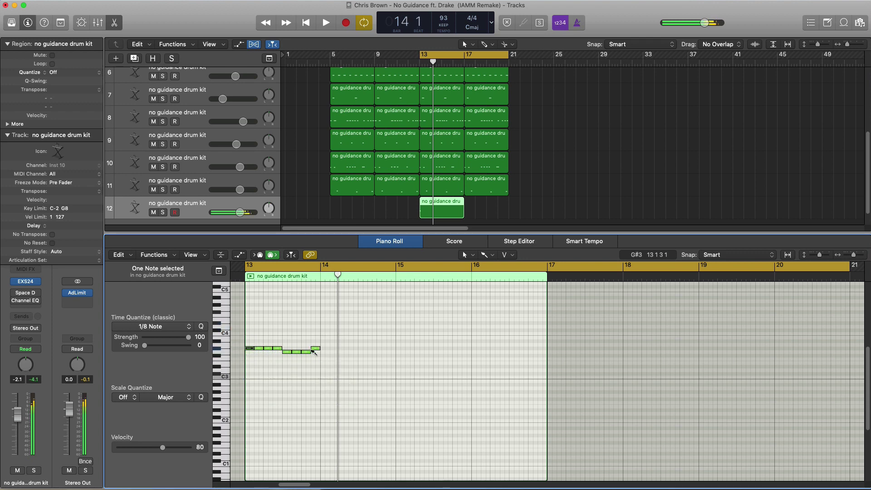
pyautogui.moveTo(270, 343); pyautogui.dragTo(233, 340)
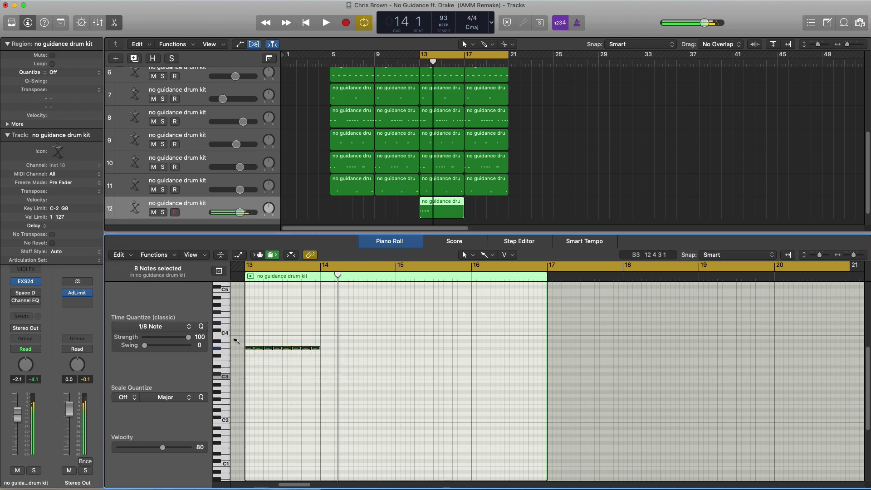
pyautogui.press('space')
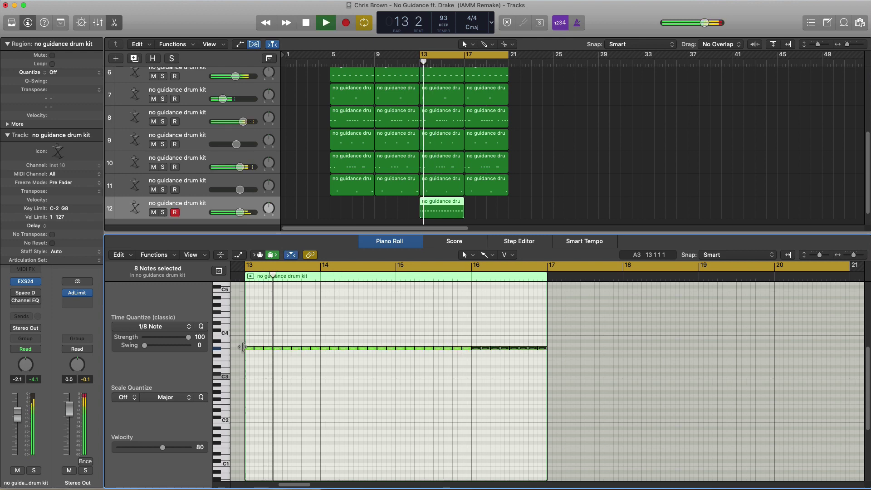
# - Lower the seventh drum kit track to -7.8 dB with the note editor closed, and repeat its region at bar 17
pyautogui.press('e')
pyautogui.moveTo(228, 332); pyautogui.dragTo(232, 332)
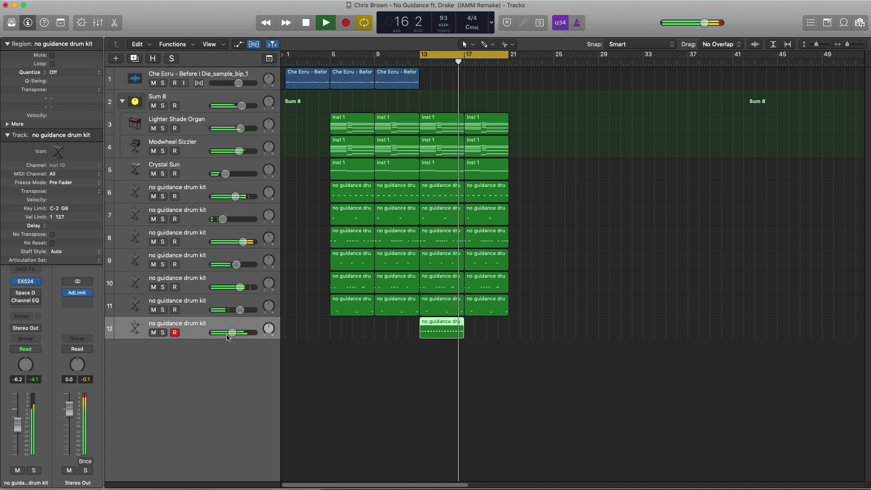
pyautogui.moveTo(228, 335); pyautogui.dragTo(226, 335)
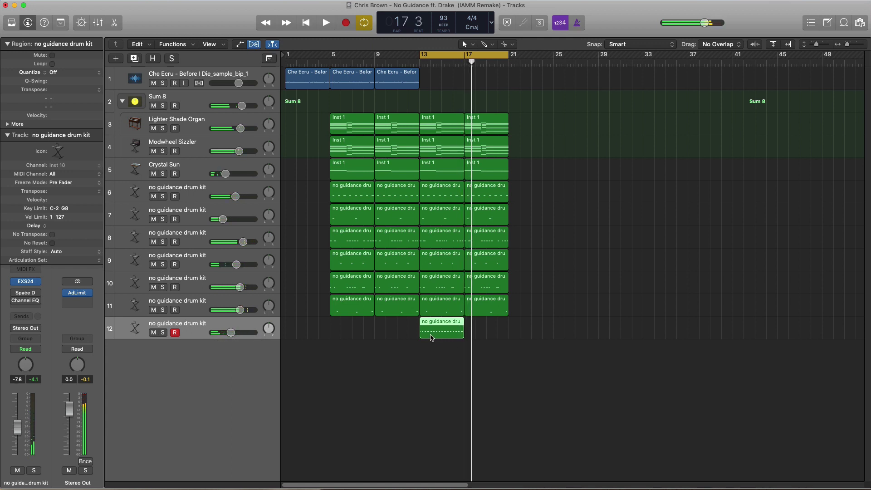
pyautogui.press('super+r')
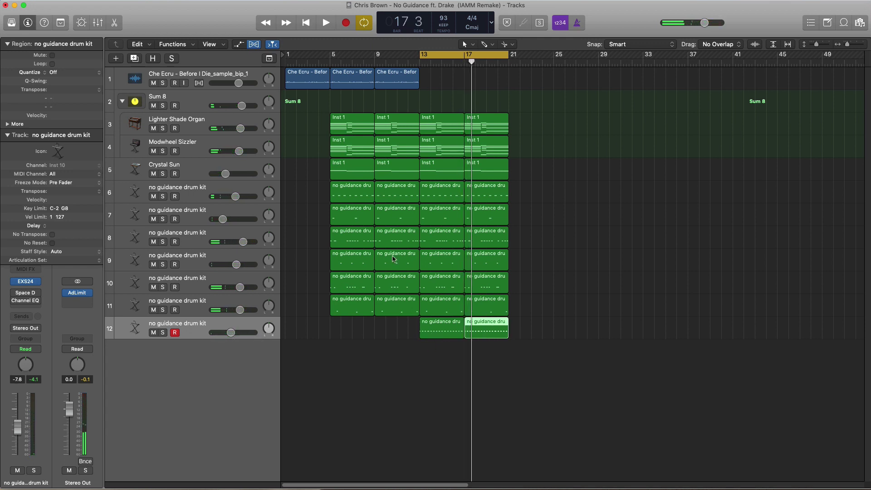
# - Set the cycle range to bars 13–17, and add a software instrument track with an empty four-bar region at bar 13, opened for note editing
pyautogui.moveTo(420, 61); pyautogui.dragTo(464, 64)
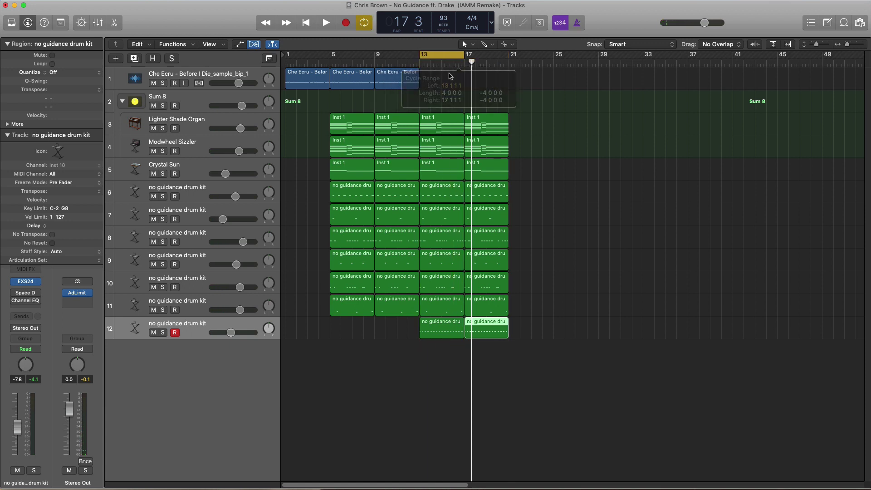
pyautogui.click(116, 60)
pyautogui.press('Return')
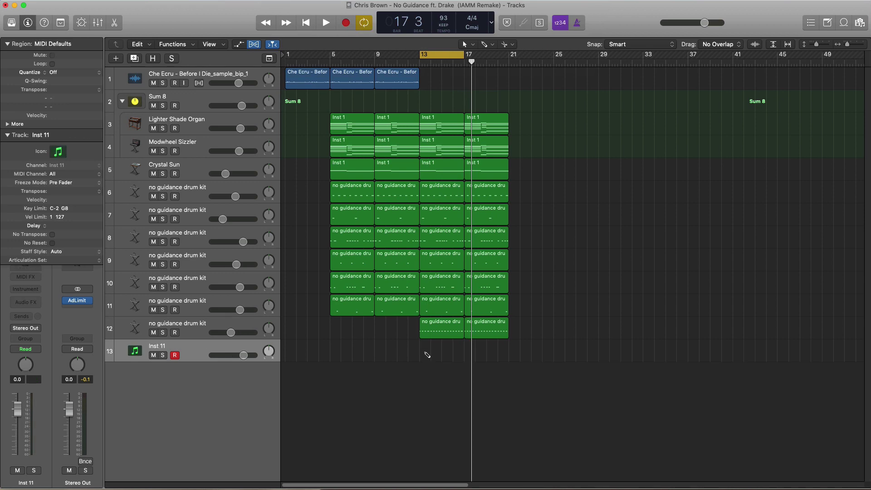
pyautogui.moveTo(425, 355); pyautogui.dragTo(456, 355)
pyautogui.doubleClick(455, 355)
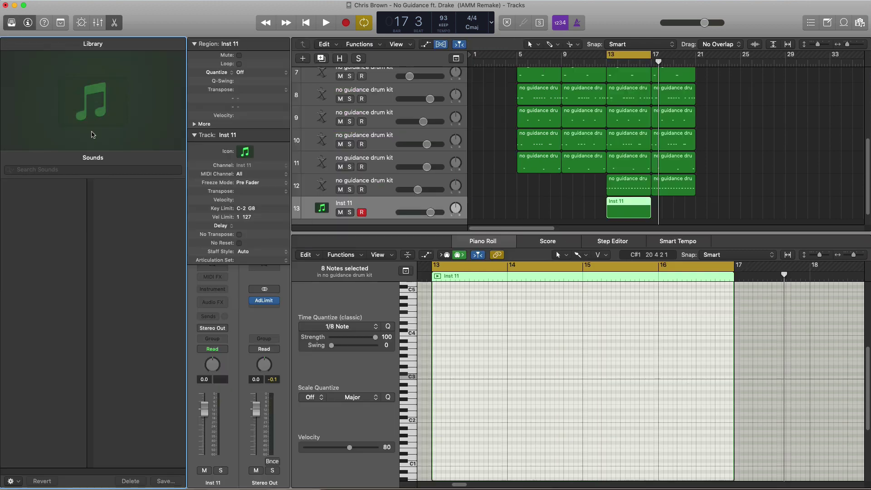
# - Load the Asian Plucked Strings patch from the plucked synthesizer sounds onto the new instrument track
pyautogui.click(13, 27)
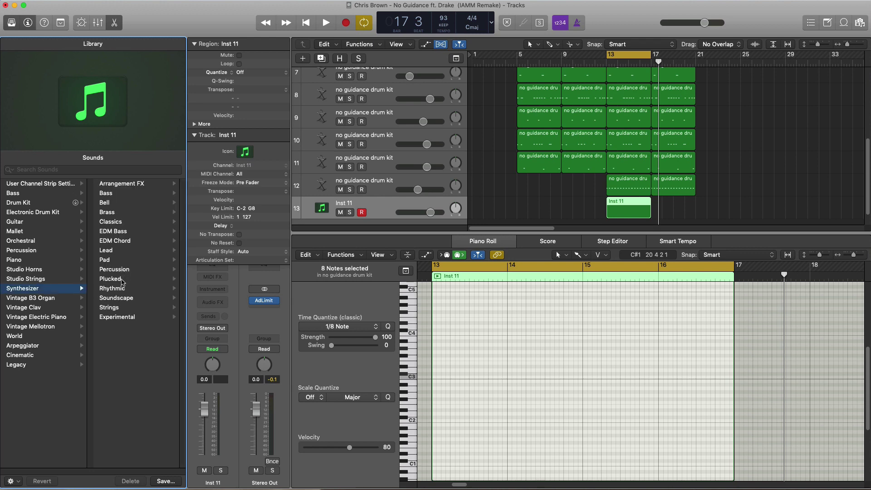
pyautogui.click(110, 279)
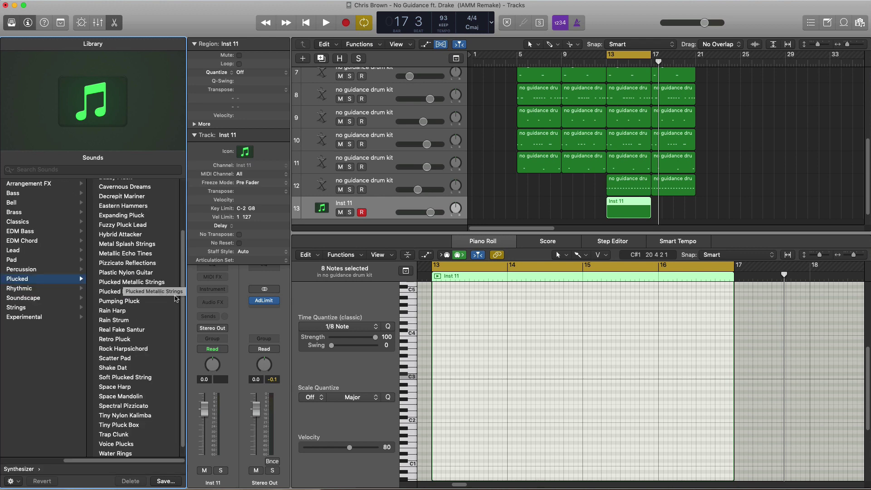
pyautogui.scroll(3, 137, 292)
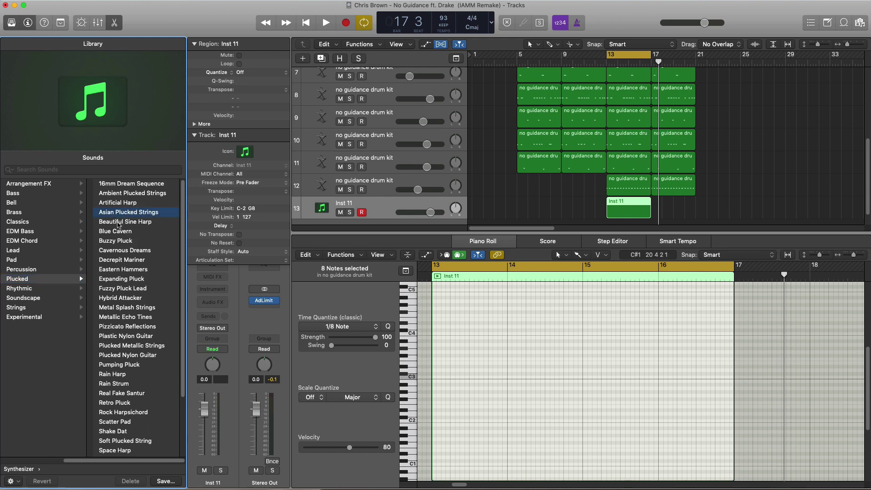
pyautogui.click(12, 24)
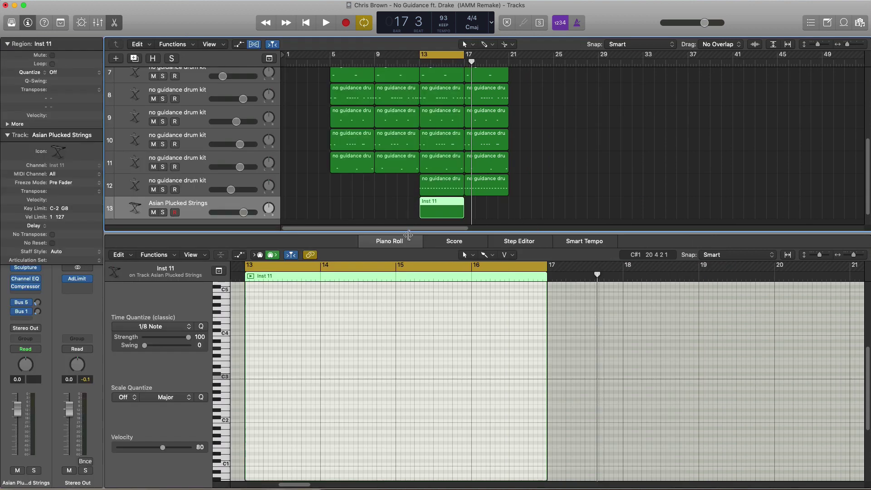
# - Place a one-beat A#3 note at 14 2 3 in the plucked strings region with the Pencil Tool, timing it against playback
pyautogui.press('space')
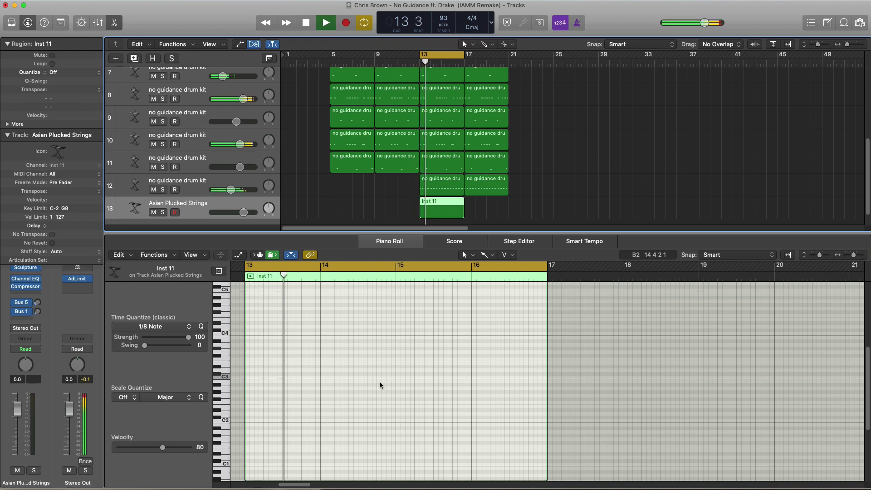
pyautogui.scroll(1, 363, 377)
pyautogui.click(371, 348)
pyautogui.press('space')
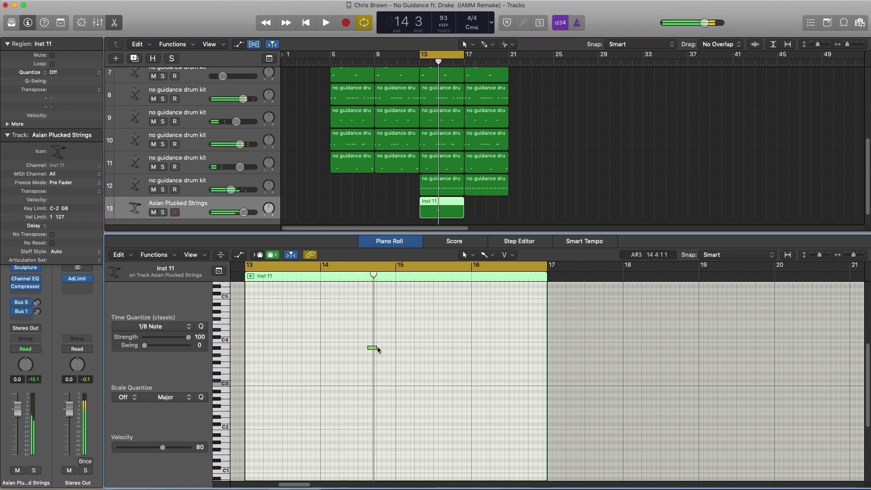
pyautogui.click(484, 256)
pyautogui.click(506, 279)
pyautogui.press('space')
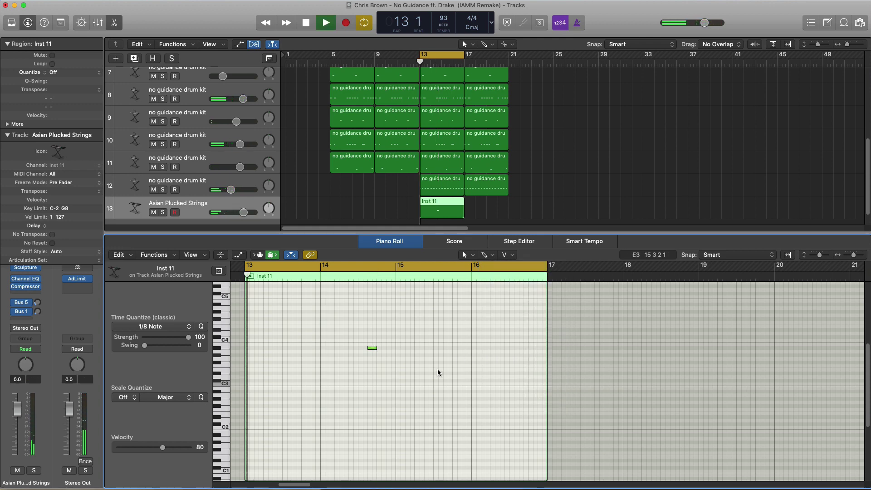
pyautogui.scroll(3, 438, 373)
pyautogui.press('space')
pyautogui.moveTo(413, 348)
pyautogui.mouseDown()
pyautogui.moveTo(385, 350)
pyautogui.moveTo(412, 348)
pyautogui.mouseUp()
pyautogui.press('space')
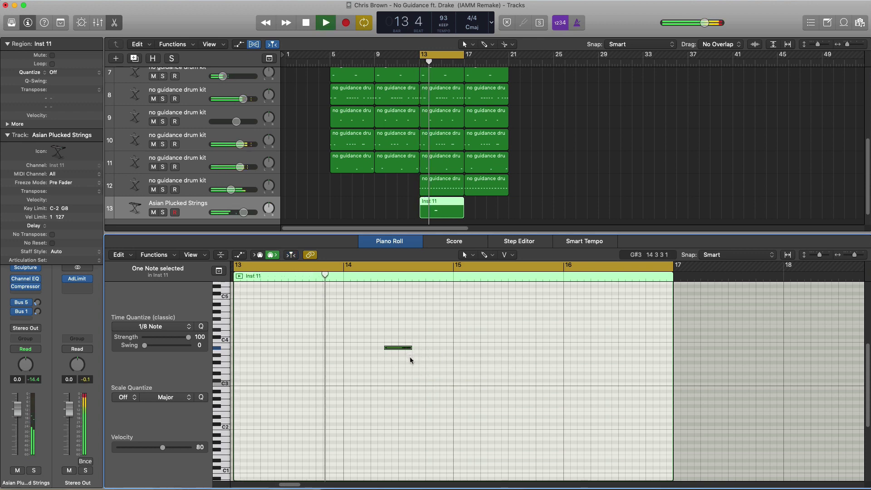
# - Add a one-beat A3 note at 14 3 3 and a half-beat F#3 note at 14 4 3, checking them with playback
pyautogui.keyDown('super'); pyautogui.click(413, 352); pyautogui.keyUp('super')
pyautogui.press('space')
pyautogui.moveTo(438, 351); pyautogui.dragTo(452, 366)
pyautogui.press('space')
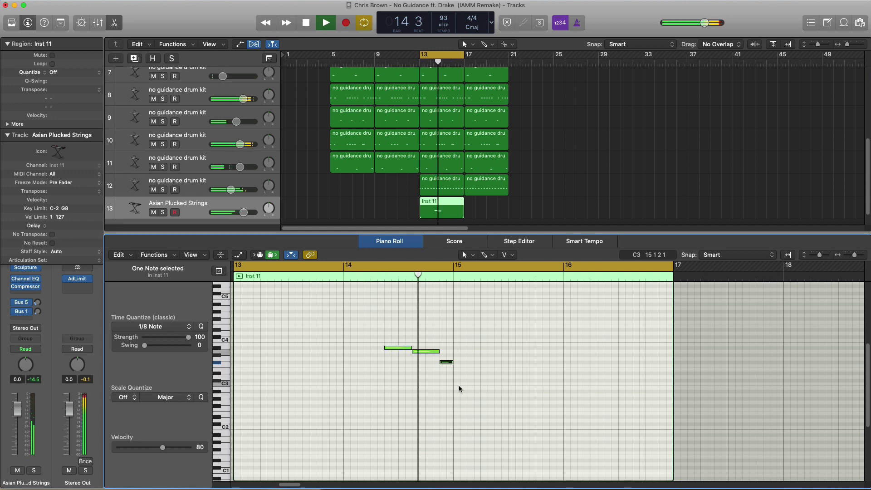
pyautogui.press('space')
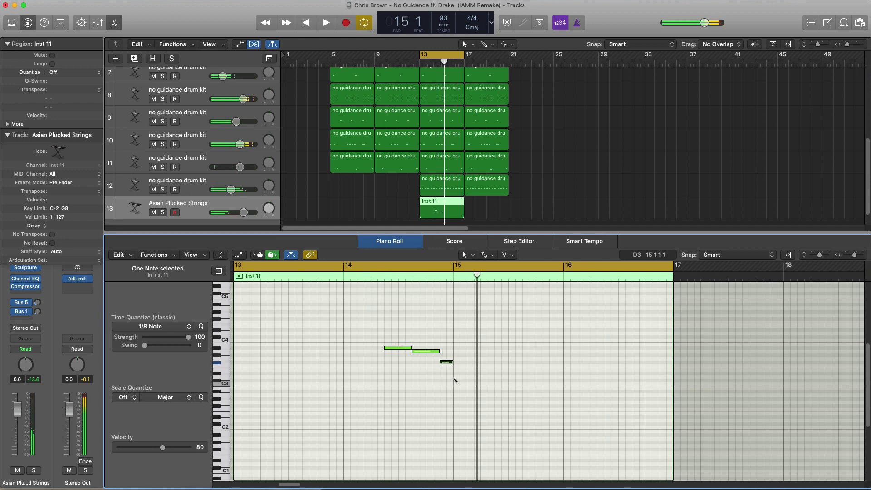
# - Add a two-beat D#3 note at bar 15, and raise the melody's first note to B3
pyautogui.moveTo(461, 375); pyautogui.dragTo(502, 384)
pyautogui.press('space')
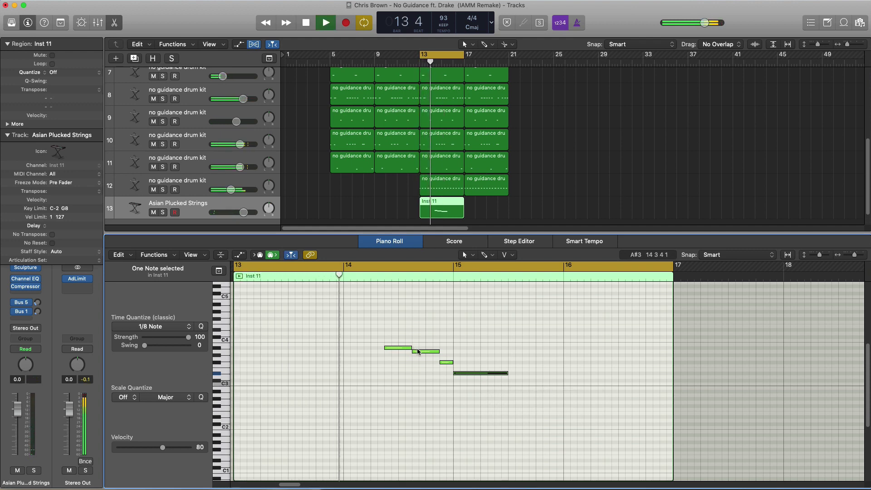
pyautogui.moveTo(397, 348); pyautogui.dragTo(396, 344)
pyautogui.press('space')
pyautogui.press('space')
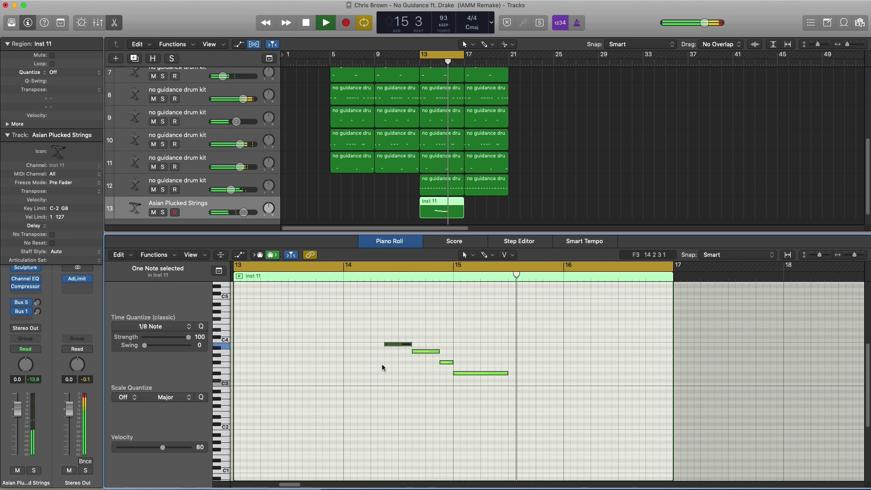
pyautogui.press('space')
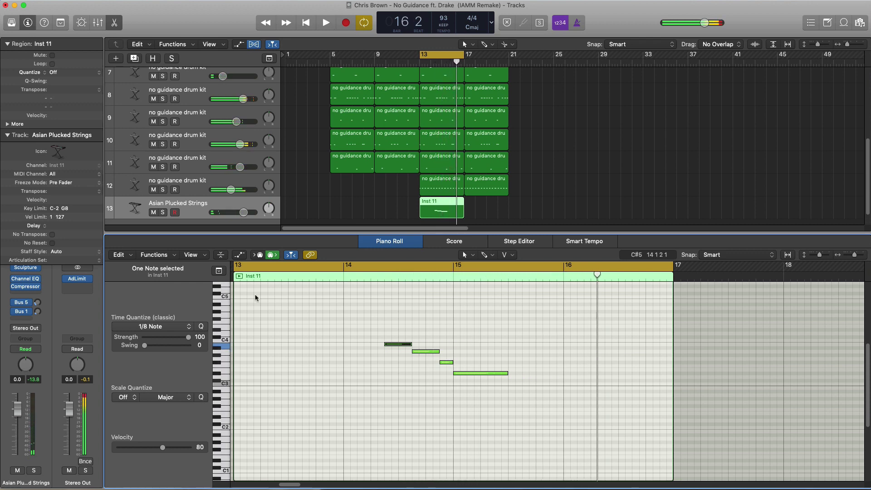
# - Set the cycle range to bars 14–16, and apply an 850 Hz high cut in the Asian Plucked Strings track's Channel EQ
pyautogui.moveTo(353, 266); pyautogui.dragTo(565, 268)
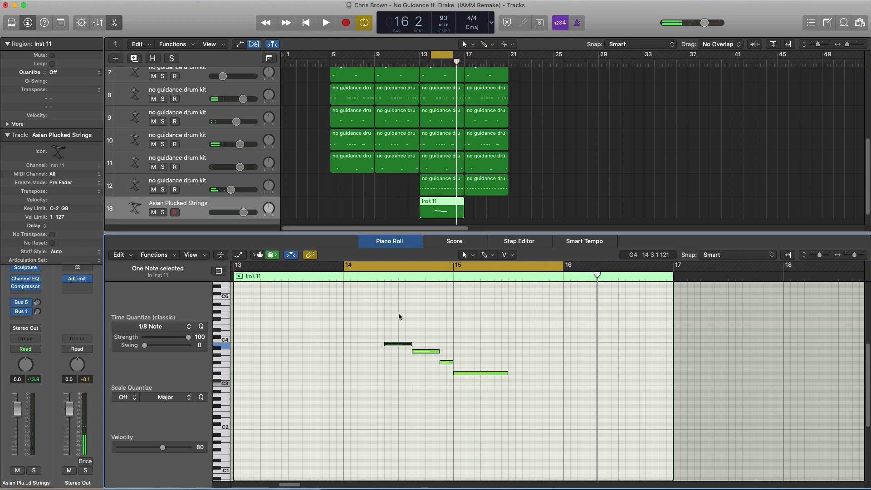
pyautogui.click(8, 136)
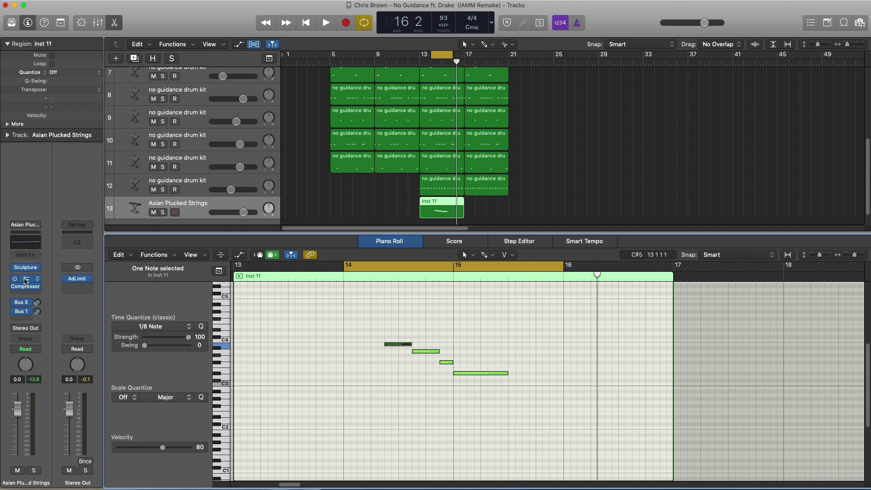
pyautogui.click(25, 279)
pyautogui.click(475, 65)
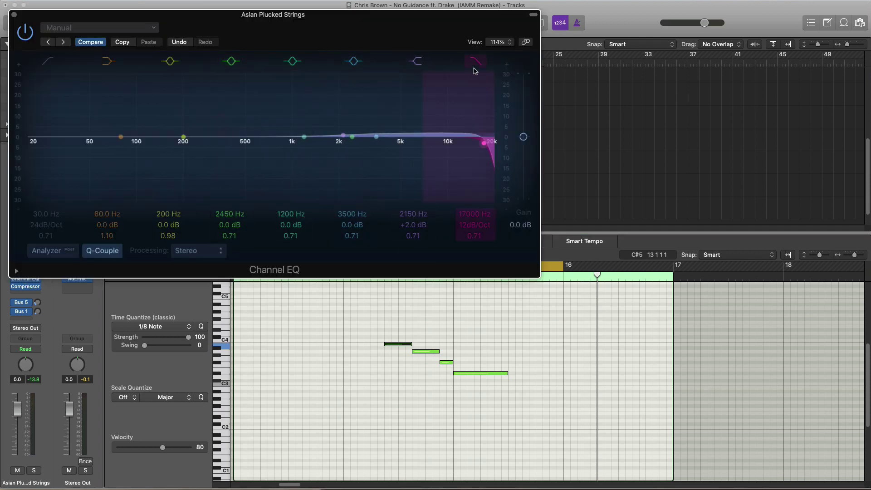
pyautogui.moveTo(474, 215); pyautogui.dragTo(475, 285)
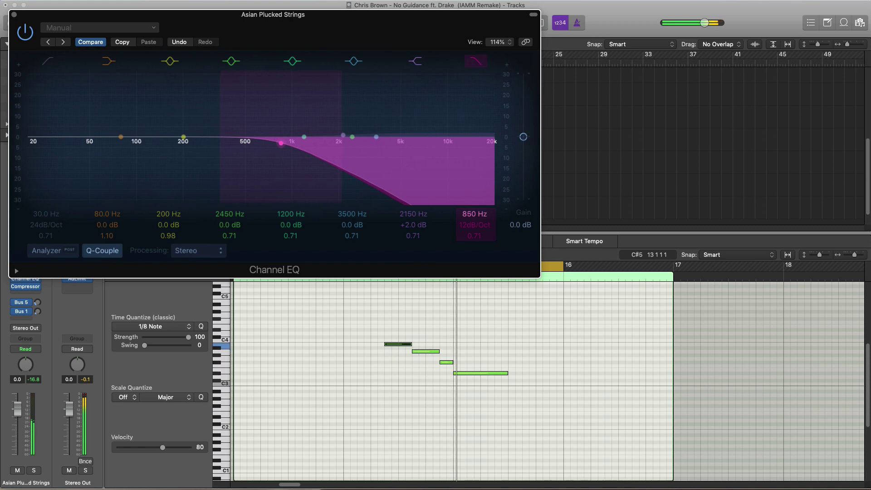
pyautogui.click(25, 23)
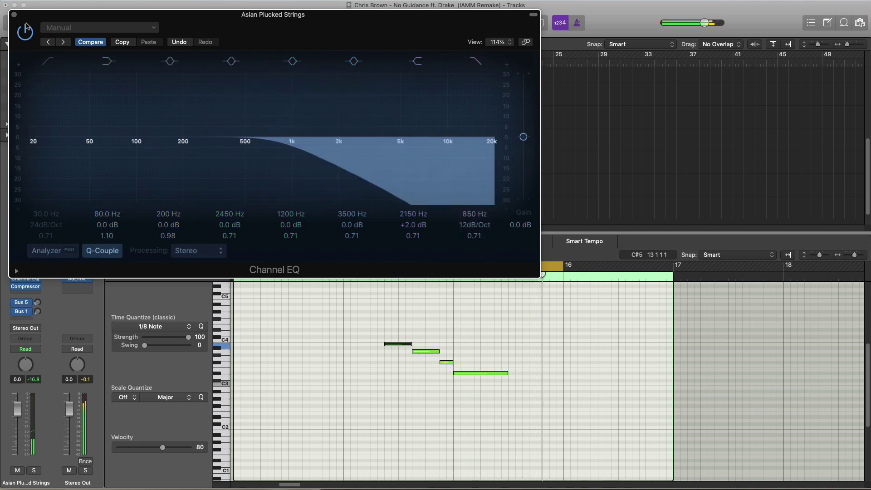
pyautogui.click(15, 15)
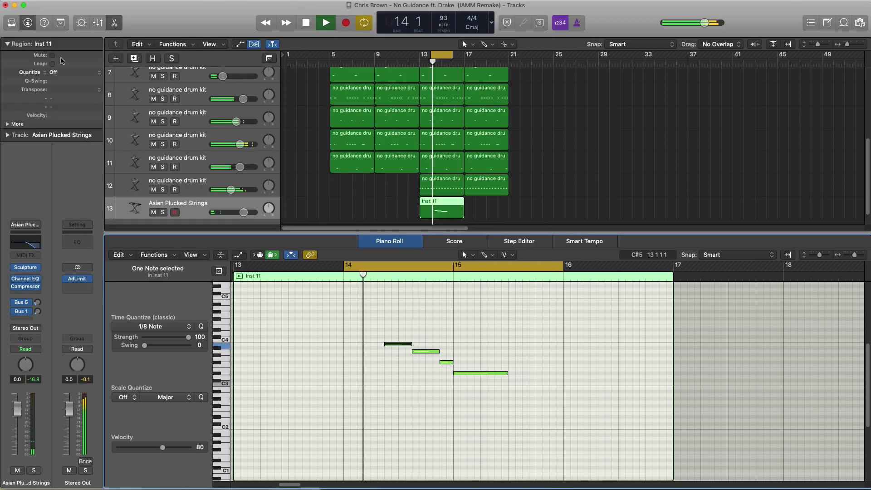
# - Insert a stereo Space Designer reverb on the Asian Plucked Strings track and load its 02.3s Gun Shot preset
pyautogui.click(21, 294)
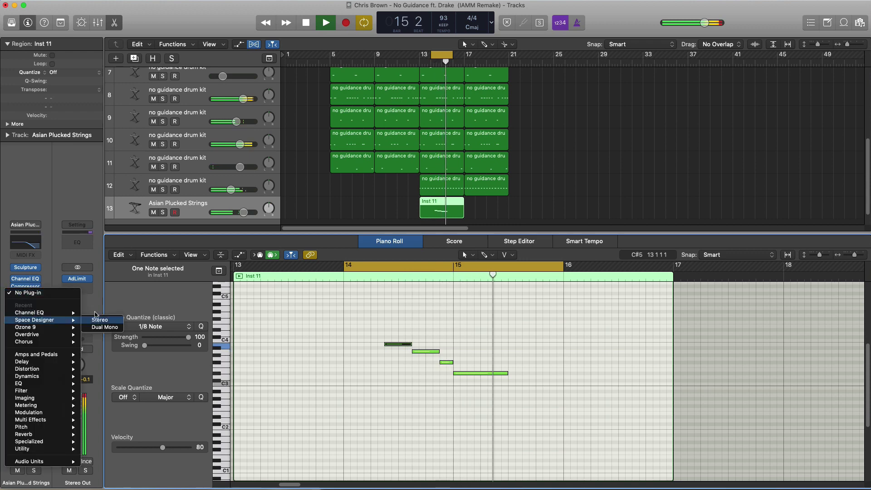
pyautogui.click(108, 186)
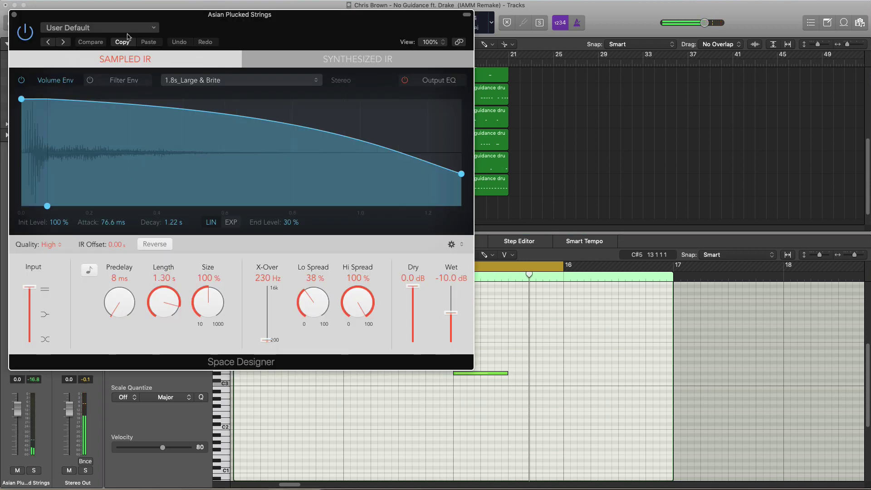
pyautogui.click(127, 33)
pyautogui.moveTo(142, 197)
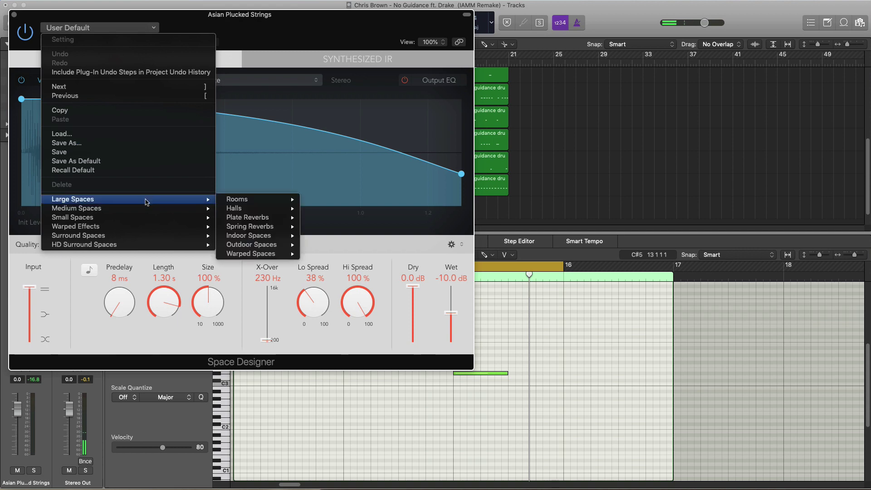
pyautogui.moveTo(273, 238)
pyautogui.moveTo(287, 257)
pyautogui.click(323, 264)
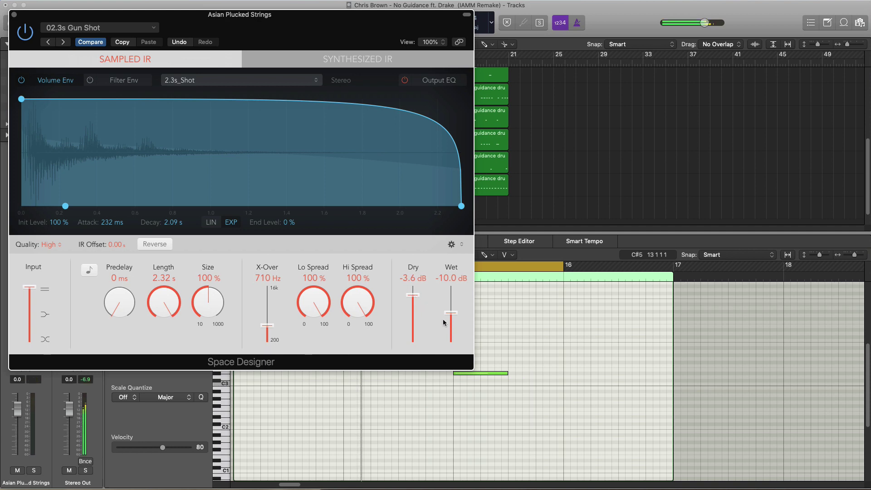
pyautogui.click(14, 15)
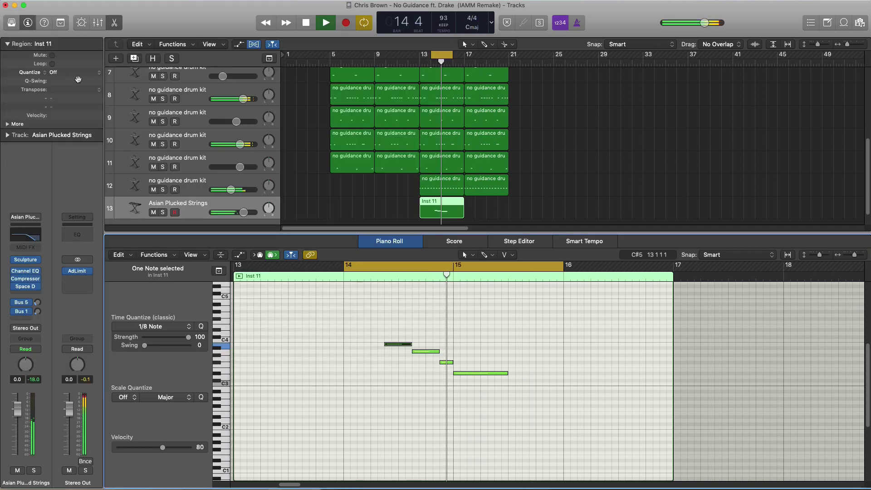
# - Set the Asian Plucked Strings Channel EQ's high cut to 910 Hz, checking it against playback, and close the note editor
pyautogui.click(25, 234)
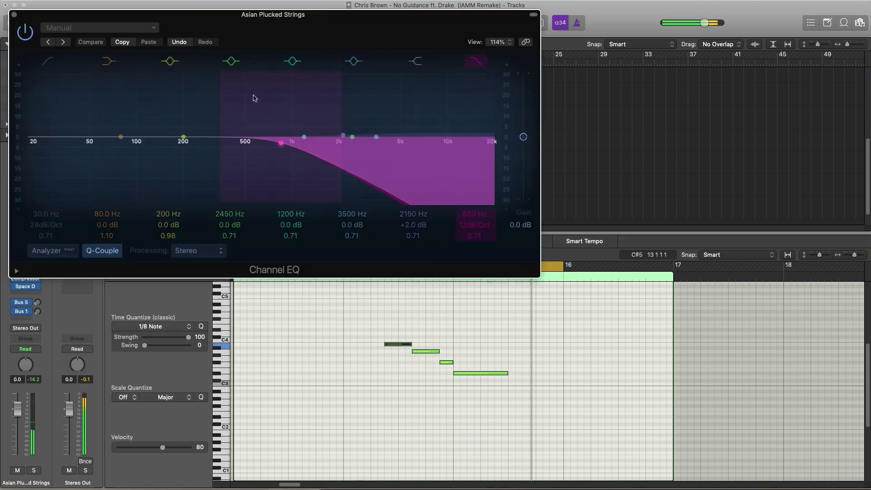
pyautogui.moveTo(281, 143); pyautogui.dragTo(288, 144)
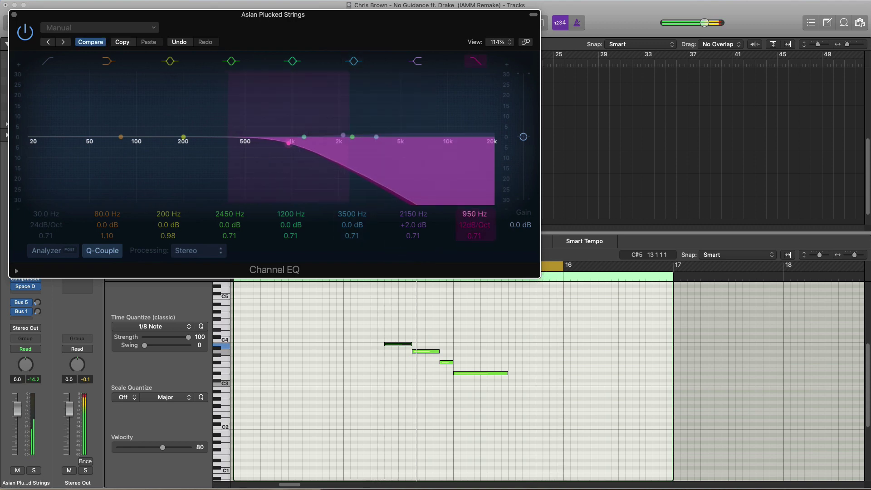
pyautogui.click(14, 14)
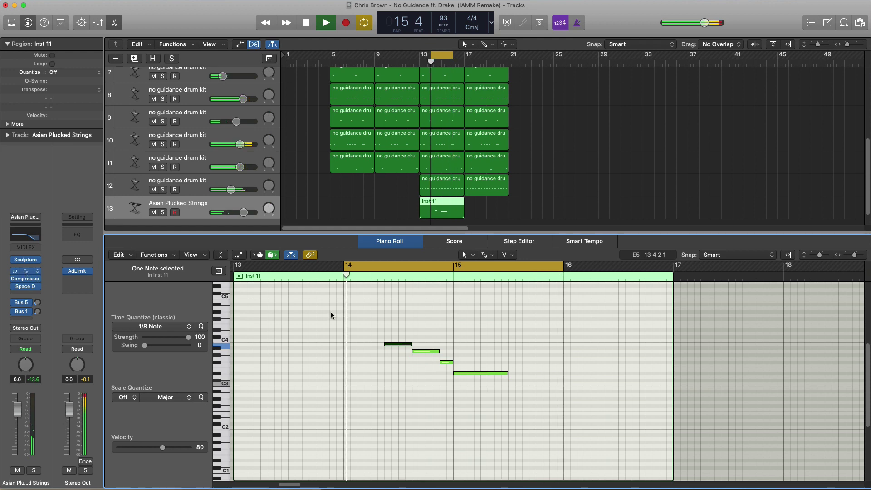
pyautogui.press('v')
pyautogui.moveTo(288, 143); pyautogui.dragTo(285, 143)
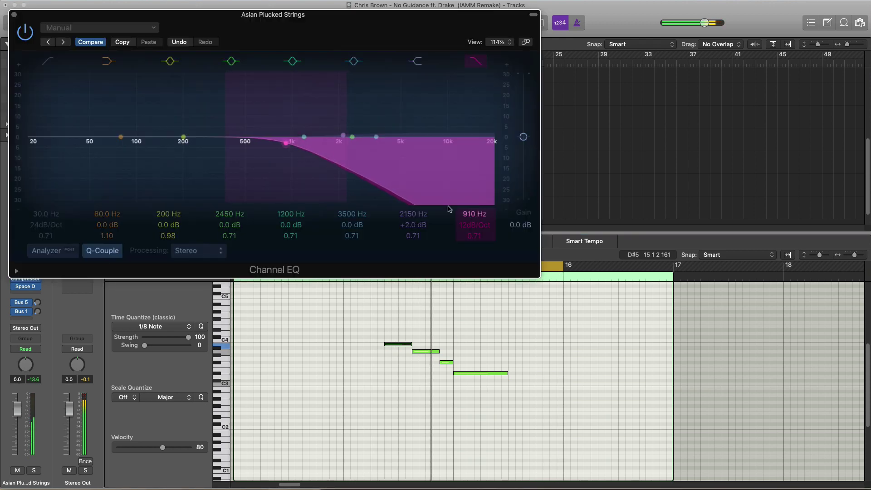
pyautogui.click(14, 16)
pyautogui.press('e')
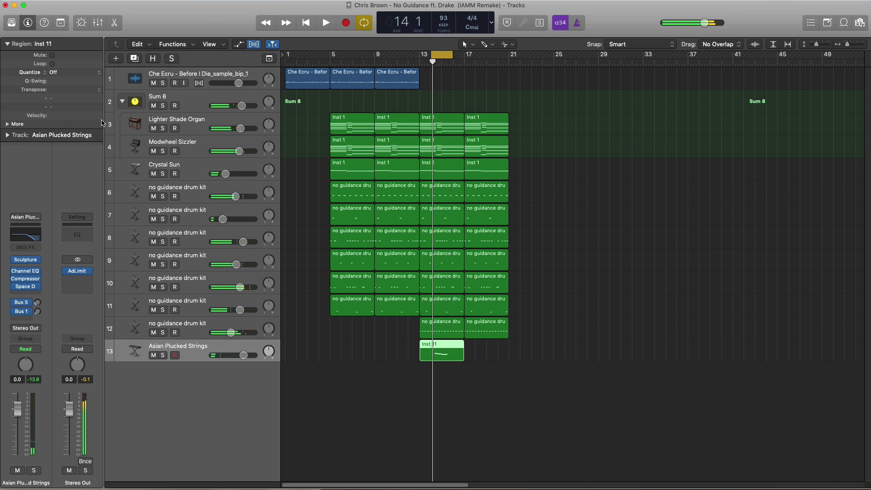
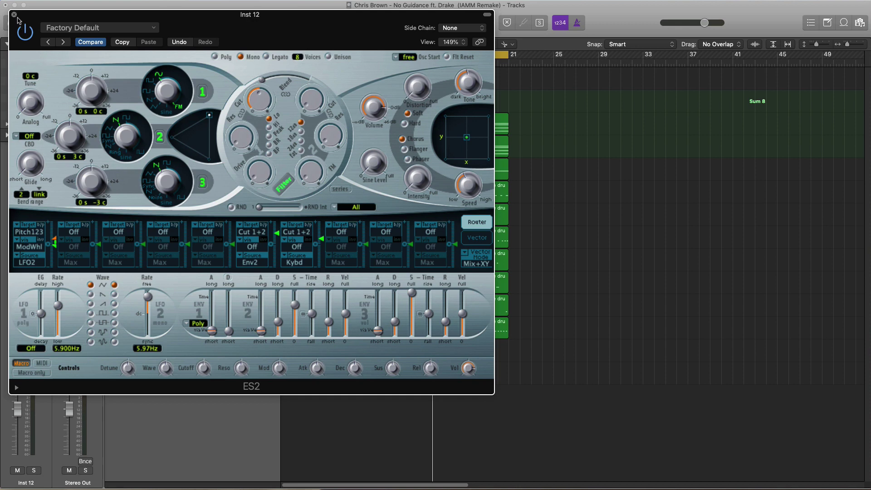
# - Extend the new Inst 12 region to fill bars 17–20 and open it for note editing
pyautogui.click(14, 15)
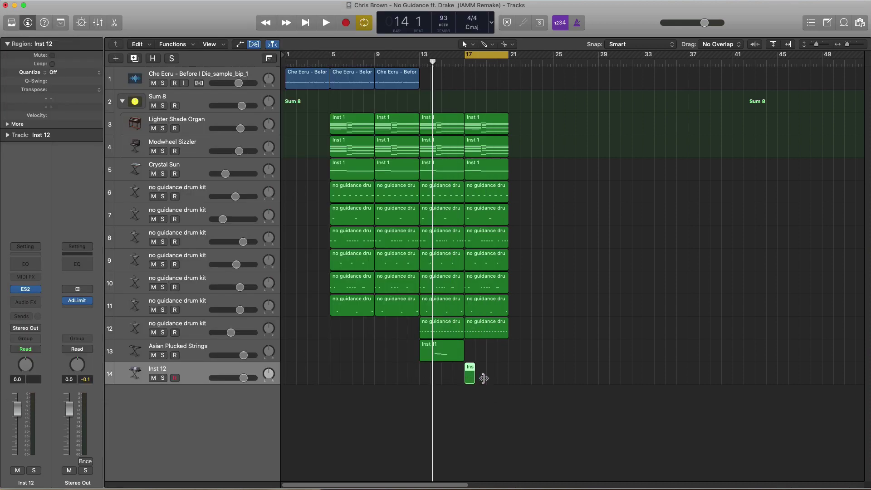
pyautogui.moveTo(484, 379); pyautogui.dragTo(508, 378)
pyautogui.doubleClick(488, 375)
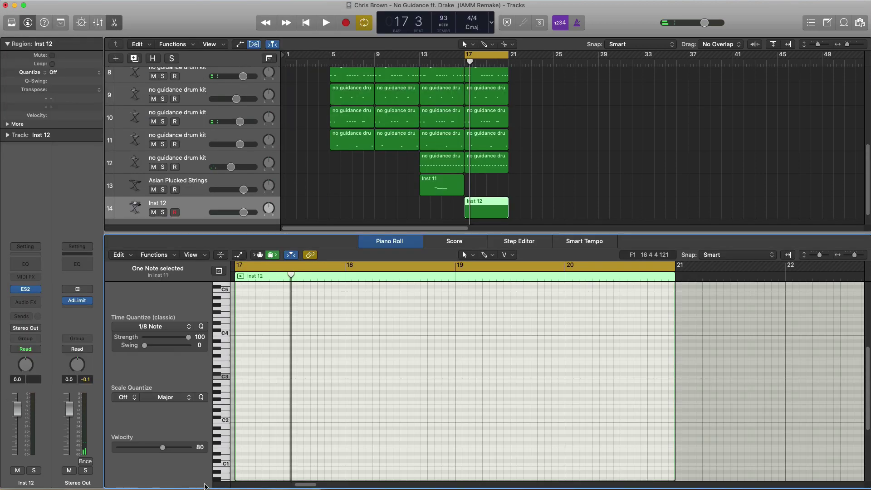
# - Draw three consecutive G3 notes from bar 17, the last about two beats long, and a half-beat A3 at 17 4 3, checking with playback
pyautogui.click(241, 353)
pyautogui.moveTo(259, 353)
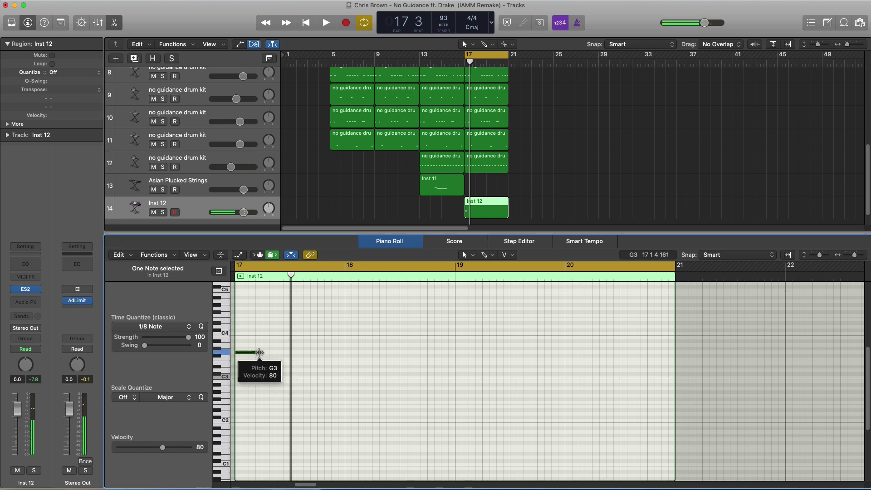
pyautogui.moveTo(258, 353); pyautogui.dragTo(250, 354)
pyautogui.click(257, 353)
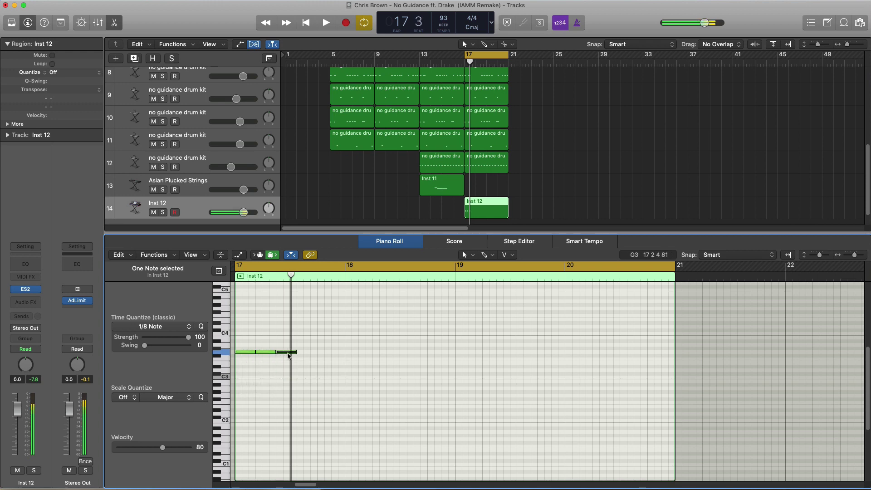
pyautogui.moveTo(295, 353); pyautogui.dragTo(342, 350)
pyautogui.press('space')
pyautogui.press('space')
pyautogui.press('space')
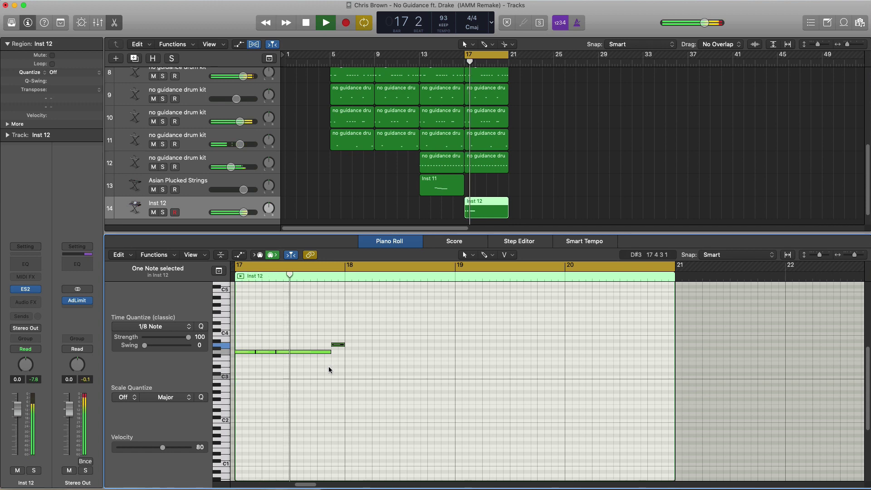
pyautogui.press('space')
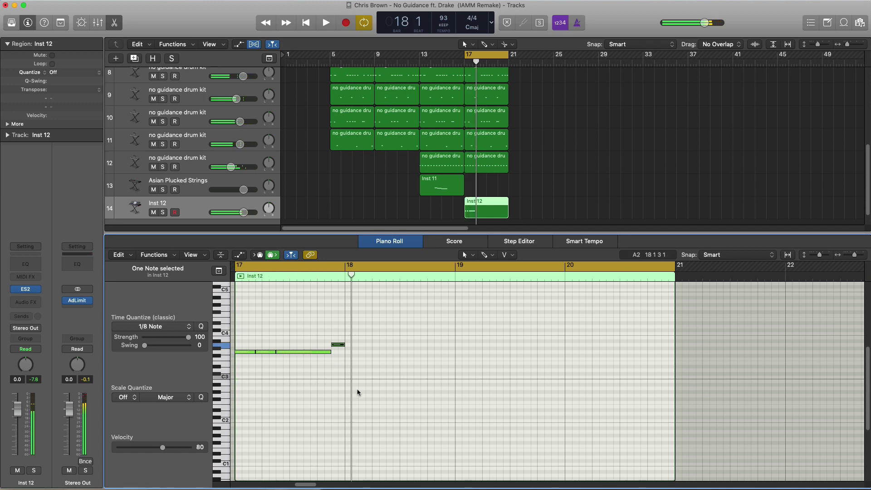
# - Raise the three G3 notes to G#3 and repeat the four-note pattern through bars 18–20
pyautogui.moveTo(399, 335); pyautogui.dragTo(316, 353)
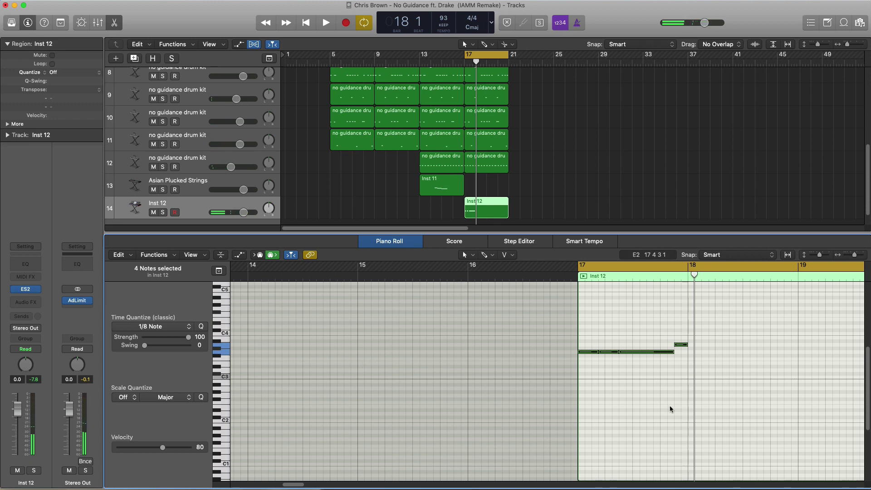
pyautogui.press('space')
pyautogui.moveTo(388, 363); pyautogui.dragTo(335, 350)
pyautogui.press('space')
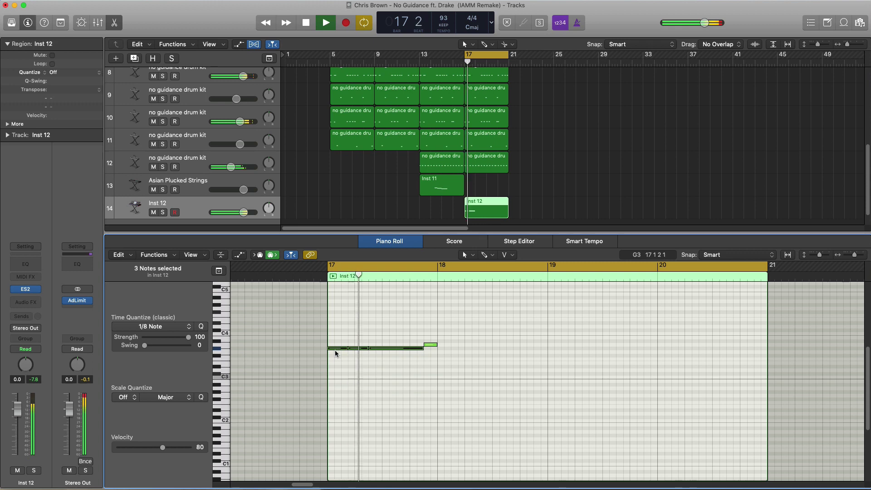
pyautogui.press('space')
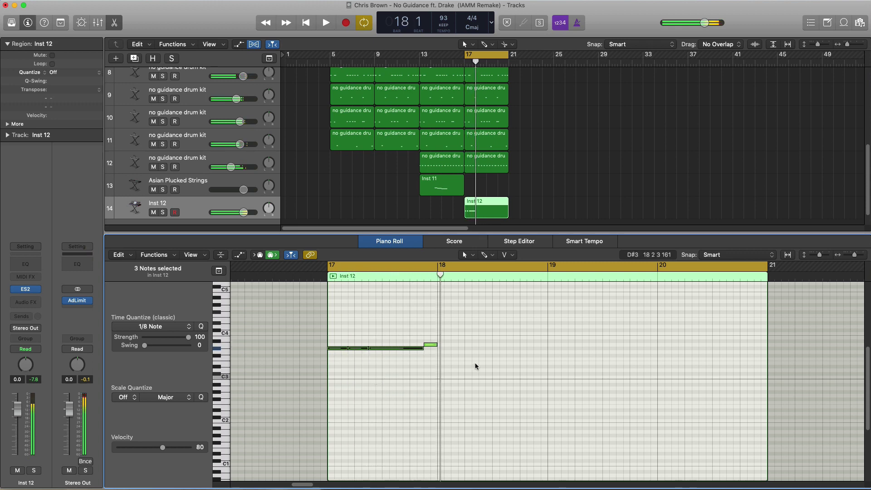
pyautogui.moveTo(480, 363); pyautogui.dragTo(334, 339)
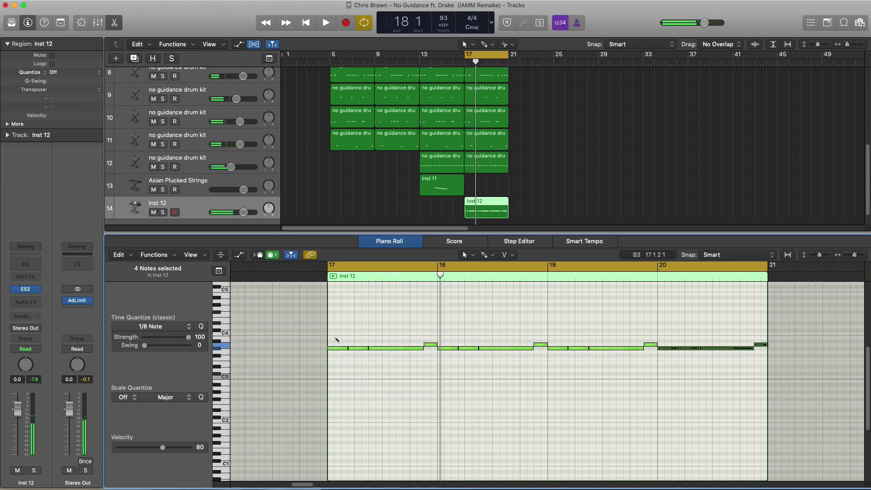
pyautogui.keyDown('ctrl'); pyautogui.keyDown('alt'); pyautogui.click(334, 338); pyautogui.keyUp('alt'); pyautogui.keyUp('ctrl')
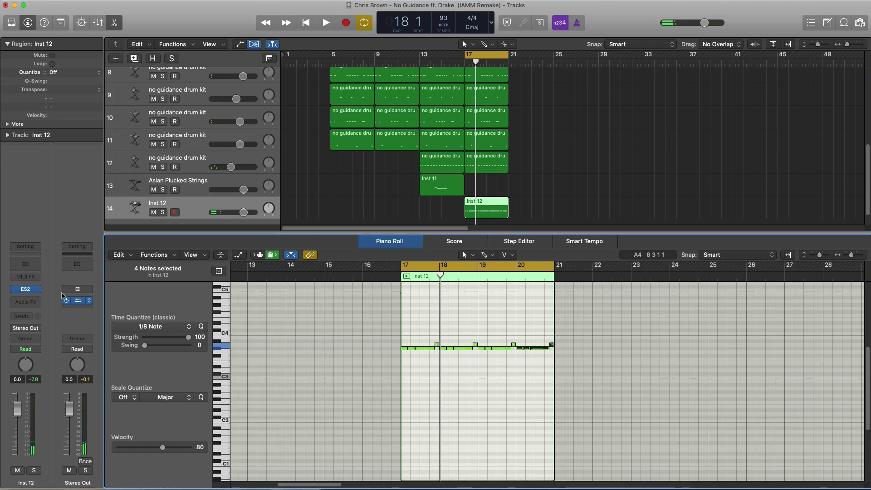
# - Insert a Channel EQ on the Inst 12 track, with low and high cuts around the tone and a bell dip on its peak
pyautogui.click(35, 269)
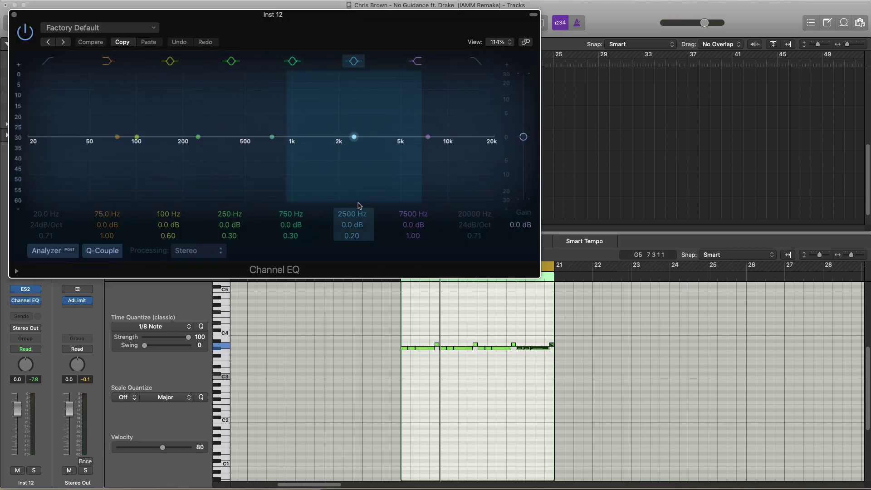
pyautogui.click(486, 157)
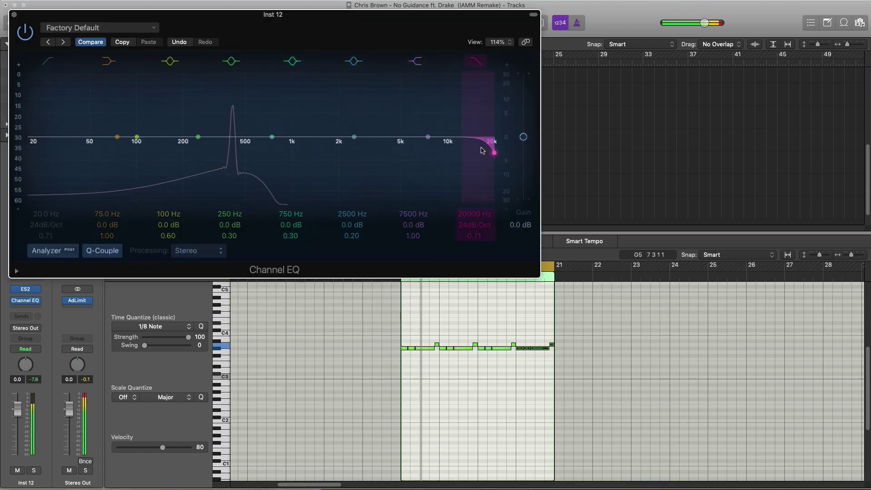
pyautogui.moveTo(486, 157); pyautogui.dragTo(226, 162)
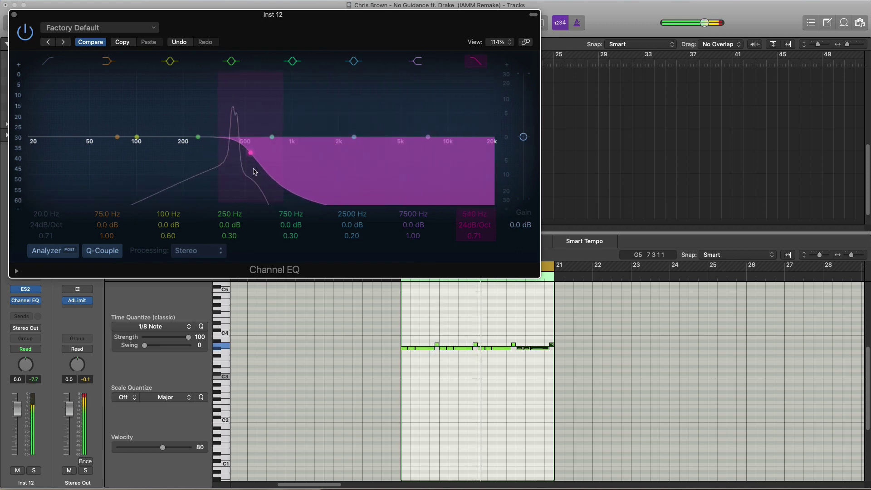
pyautogui.click(60, 126)
pyautogui.moveTo(63, 153); pyautogui.dragTo(222, 154)
pyautogui.moveTo(272, 138); pyautogui.dragTo(235, 148)
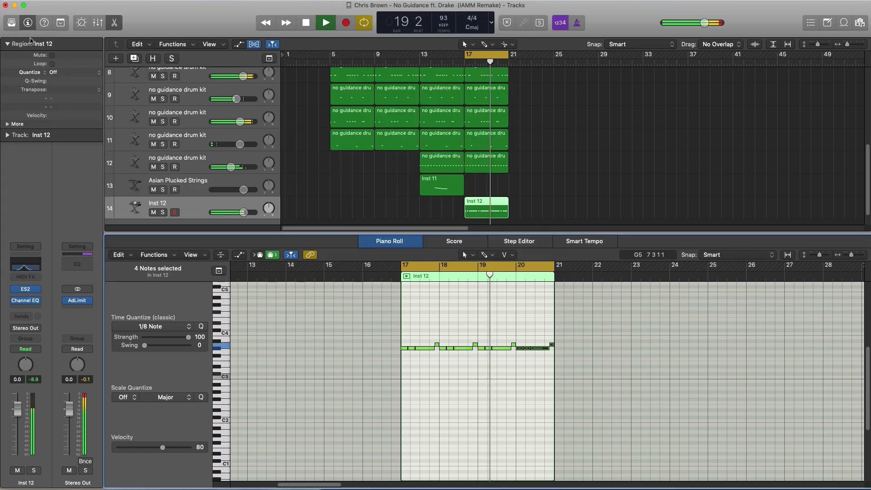
pyautogui.press('super+w')
# - Lower the Inst 12 track volume to -12.8 dB, check it with playback and close the note editor
pyautogui.press('space')
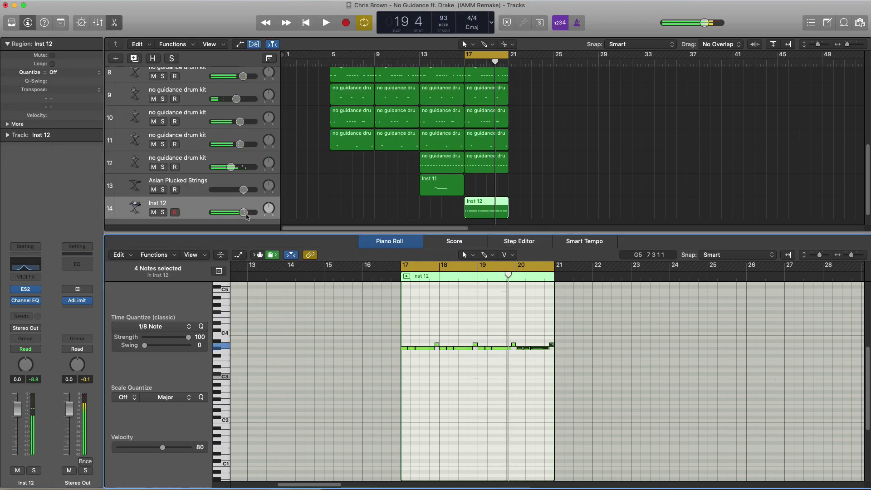
pyautogui.moveTo(246, 217); pyautogui.dragTo(226, 212)
pyautogui.press('space')
pyautogui.press('e')
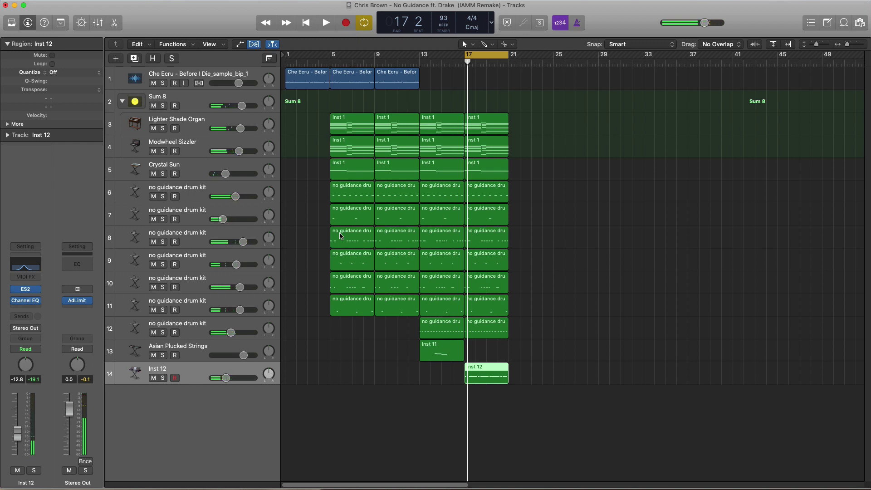
# - Repeat the bar 17 regions of Lighter Shade Organ, Modwheel Sizzler and Crystal Sun at bar 21, and delete the Crystal Sun copy
pyautogui.click(585, 216)
pyautogui.moveTo(537, 125); pyautogui.dragTo(478, 169)
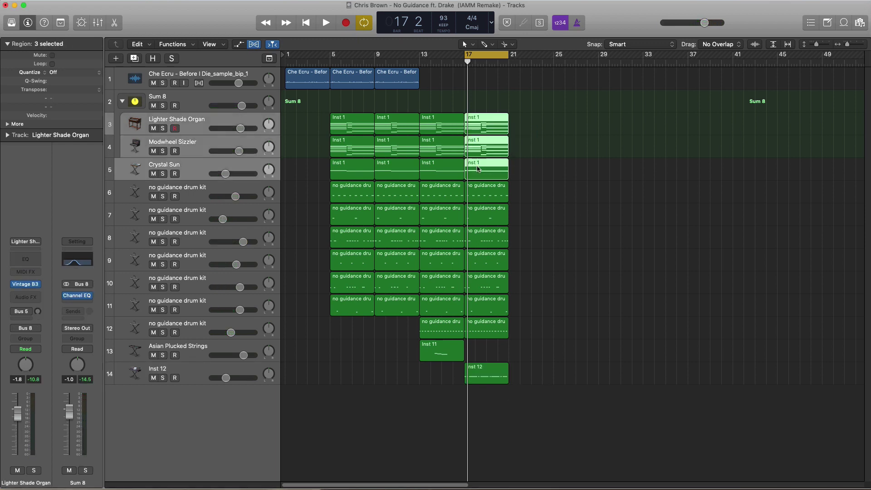
pyautogui.press('super+r')
pyautogui.click(565, 194)
pyautogui.click(537, 176)
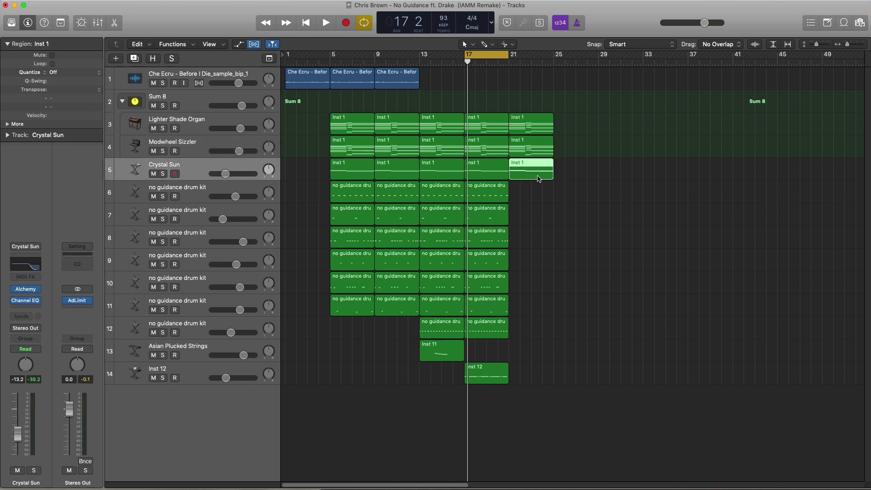
# - Repeat the bar 17 drum kit regions on tracks 10 and 11 at bar 21
pyautogui.click(487, 286)
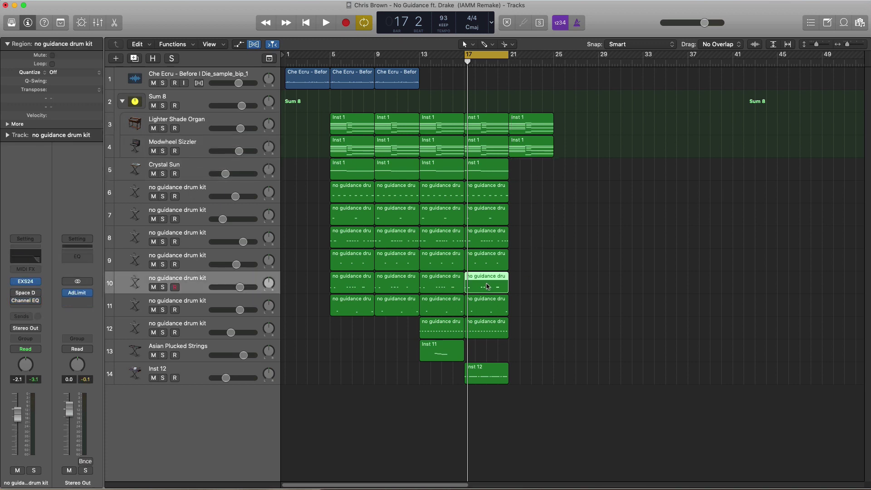
pyautogui.press('super+r')
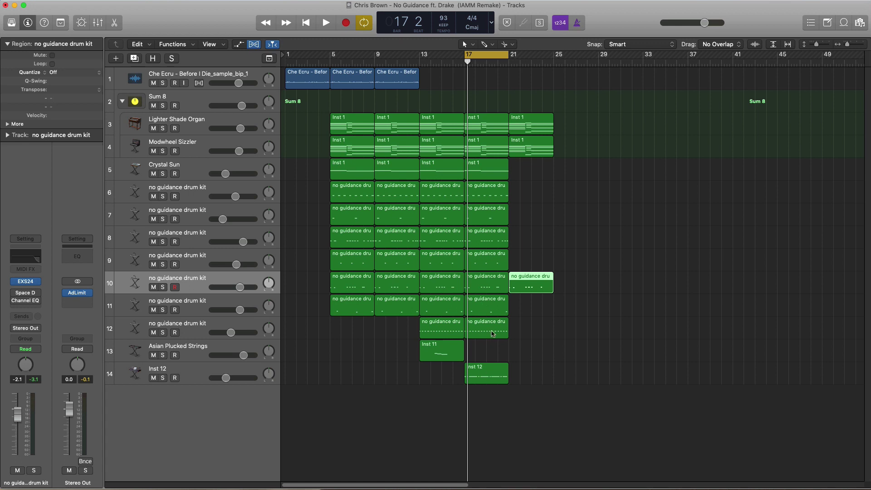
pyautogui.click(496, 310)
pyautogui.press('super+r')
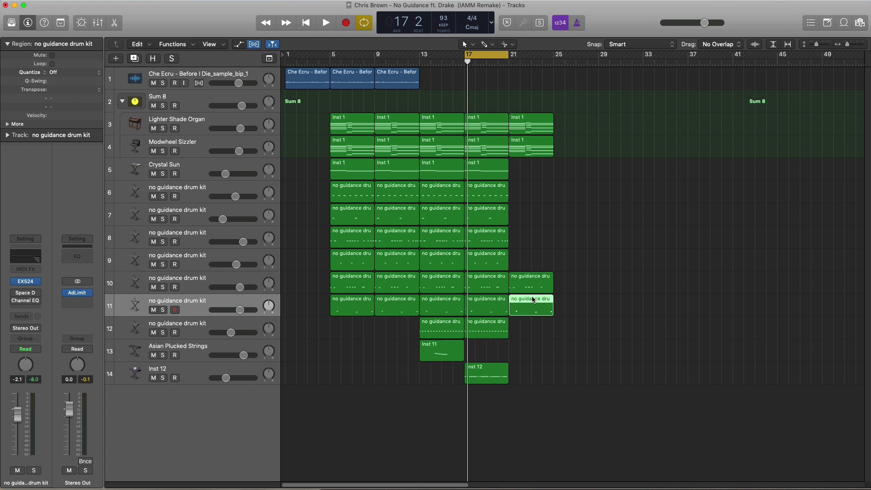
# - Move the cycle range to bars 21–24 and copy the Inst 12 region to bar 21 during playback
pyautogui.moveTo(493, 59); pyautogui.dragTo(536, 60)
pyautogui.press('space')
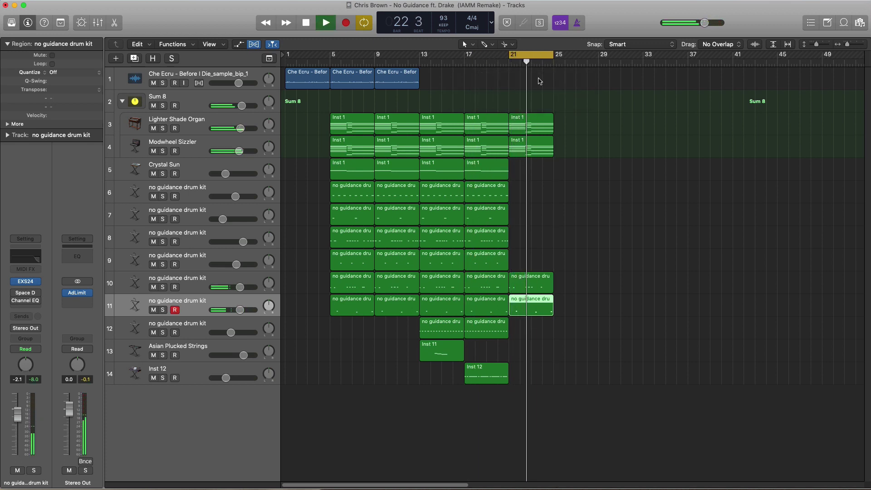
pyautogui.moveTo(490, 380); pyautogui.dragTo(530, 376)
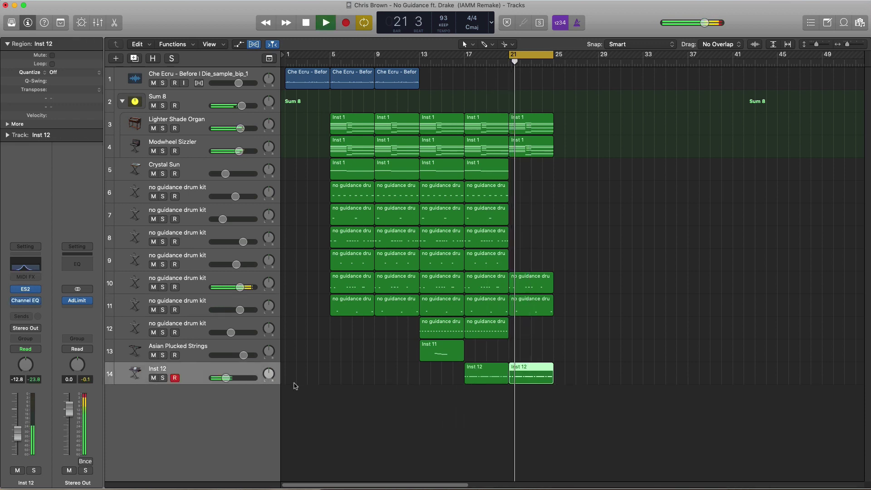
# - Lower the Inst 12 track volume to -14.4 dB
pyautogui.moveTo(223, 381); pyautogui.dragTo(225, 379)
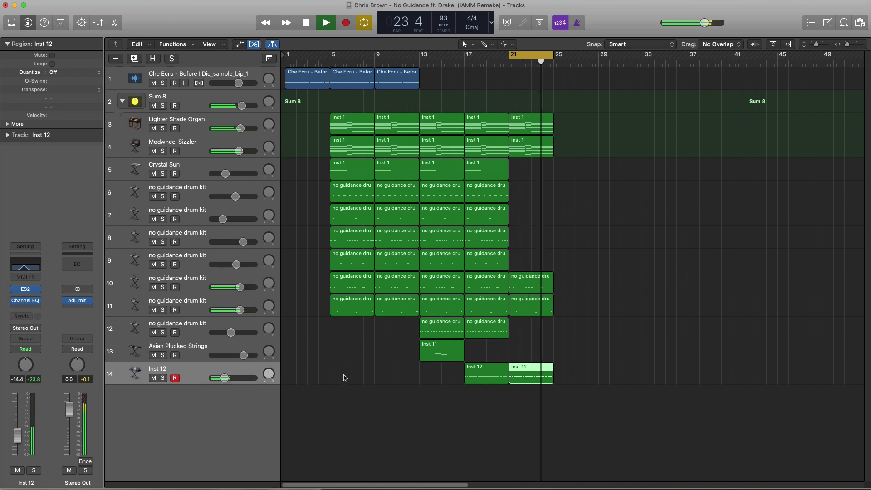
# - Duplicate drum kit track 11 and create an empty region spanning bars 21–24 on the new track
pyautogui.click(263, 316)
pyautogui.press('p')
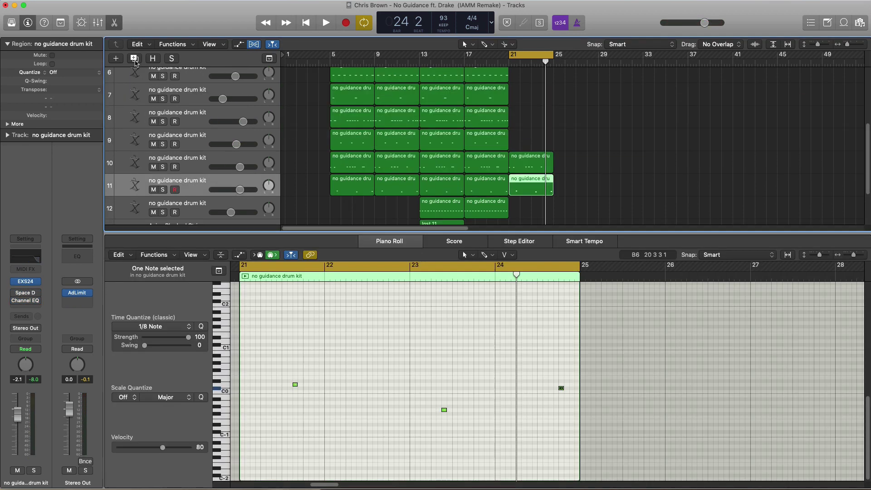
pyautogui.moveTo(516, 211); pyautogui.dragTo(554, 210)
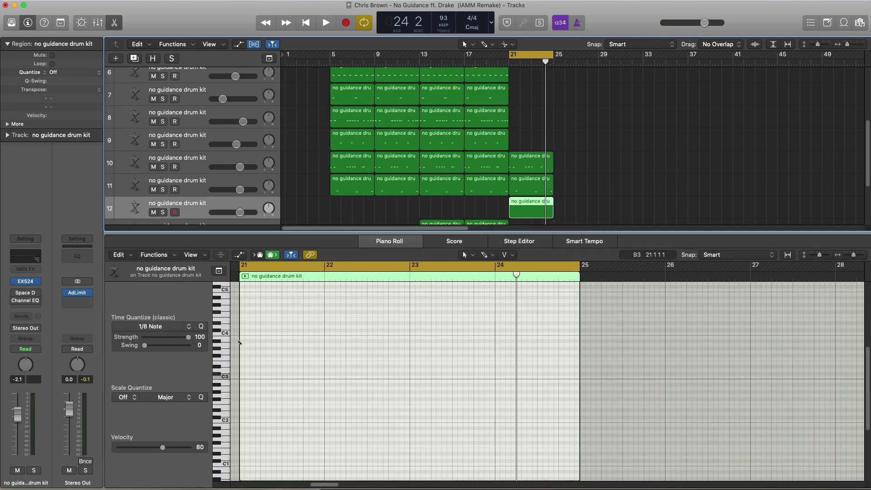
# - Add notes on beats 2 and 4 of bar 21, repeat them through bars 22 and 23, and play the result
pyautogui.moveTo(262, 340)
pyautogui.mouseDown()
pyautogui.moveTo(276, 343)
pyautogui.moveTo(251, 333)
pyautogui.mouseUp()
pyautogui.click(305, 340)
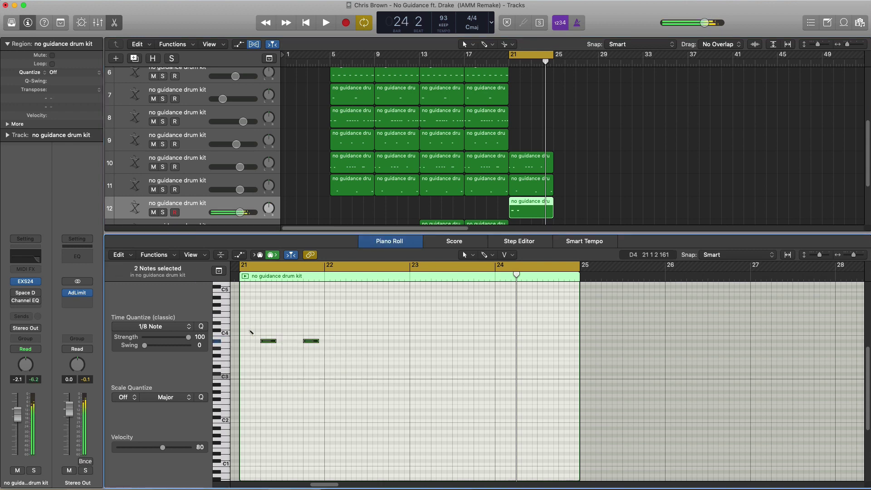
pyautogui.press('super+r')
pyautogui.press('space')
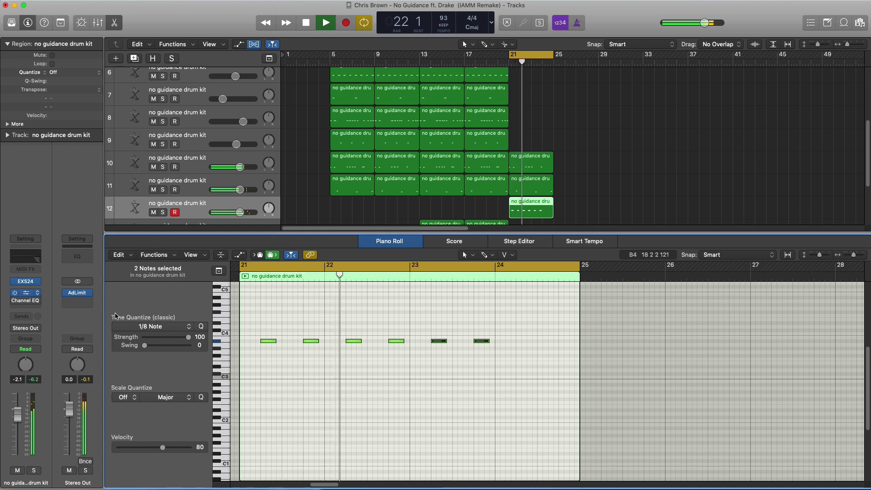
# - Enable Space Designer on drum kit track 12 and set its wet level to -31.0 dB
pyautogui.press('v')
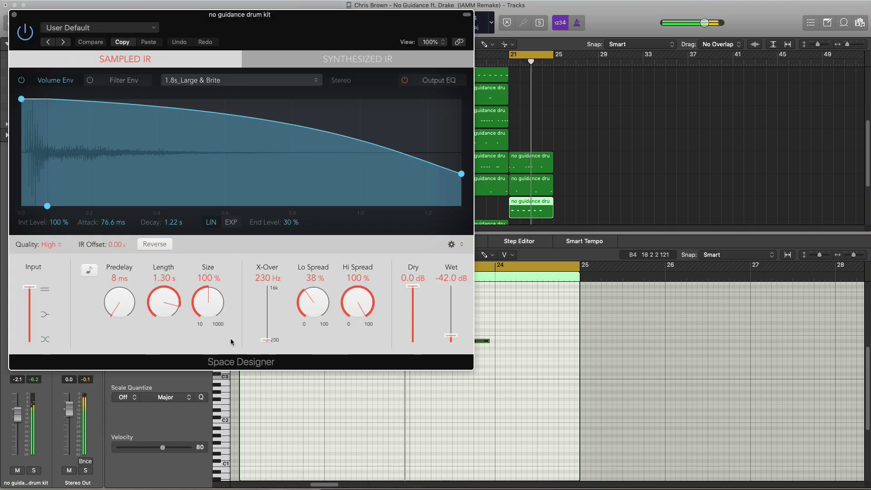
pyautogui.moveTo(445, 337); pyautogui.dragTo(447, 330)
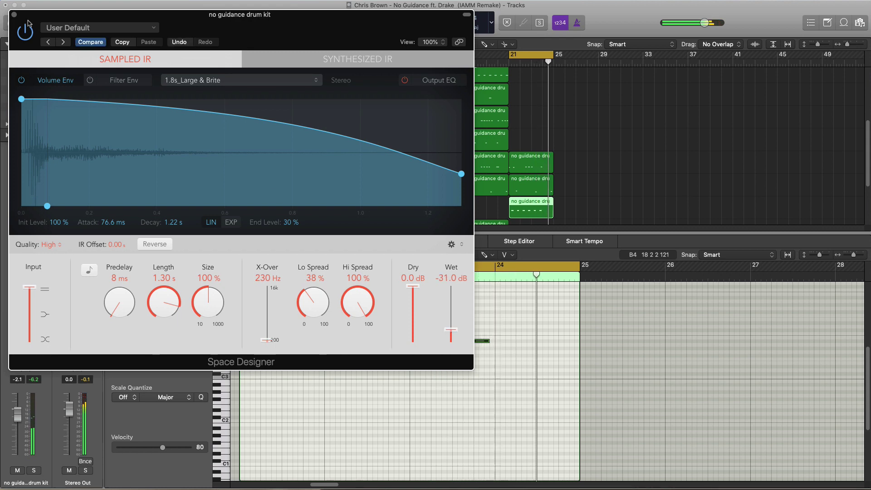
pyautogui.click(14, 14)
pyautogui.press('x')
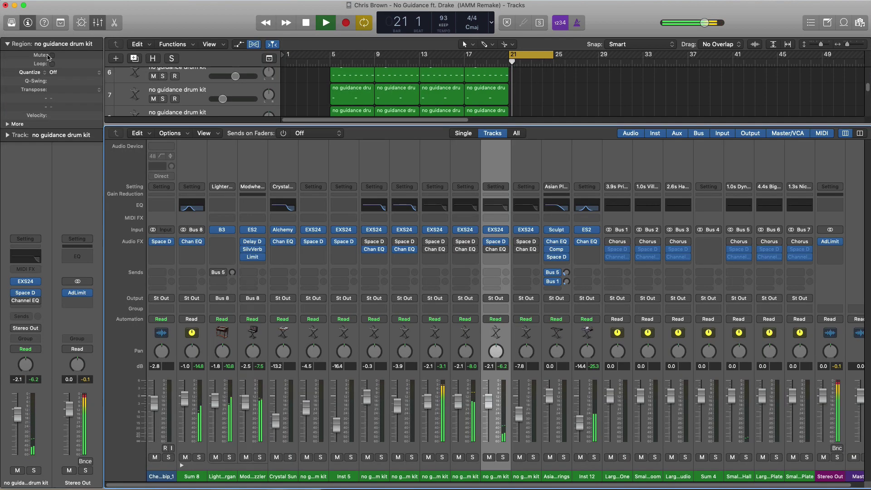
pyautogui.press('x')
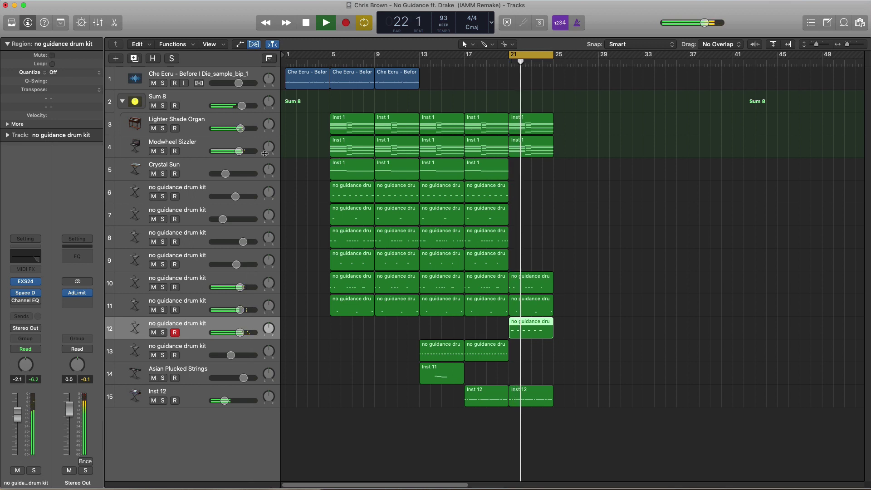
# - Shorten all six regions starting at bar 21 so they end about a third of the way into bar 24
pyautogui.keyDown('ctrl'); pyautogui.keyDown('alt'); pyautogui.click(554, 290); pyautogui.keyUp('alt'); pyautogui.keyUp('ctrl')
pyautogui.click(608, 333)
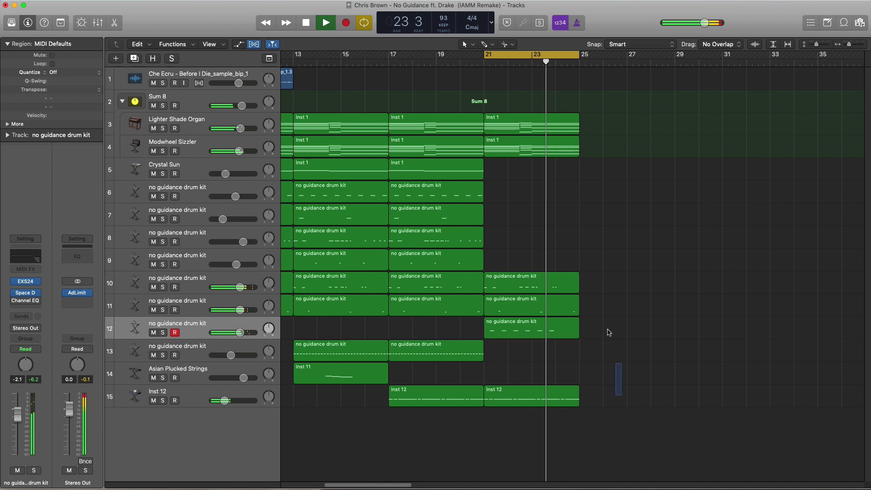
pyautogui.moveTo(608, 332); pyautogui.dragTo(564, 131)
pyautogui.press('space')
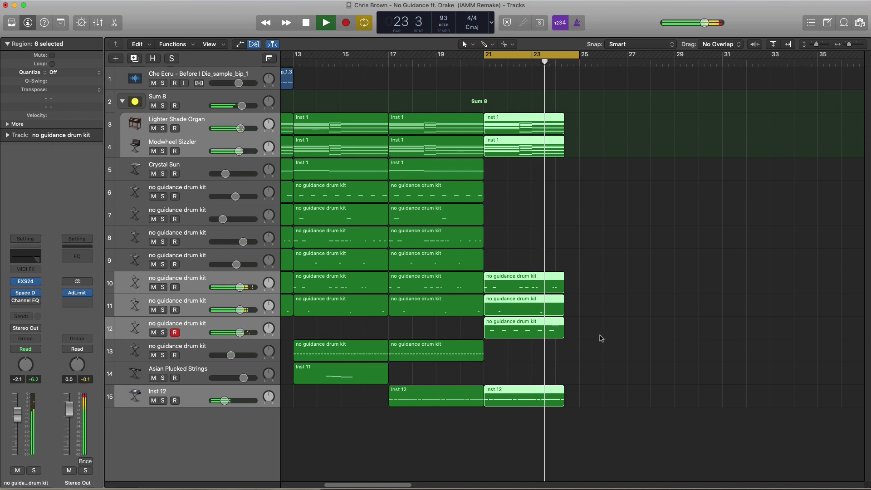
# - Check the track 12 drum notes in the note editor and raise that track's volume to -0.7 dB
pyautogui.doubleClick(540, 328)
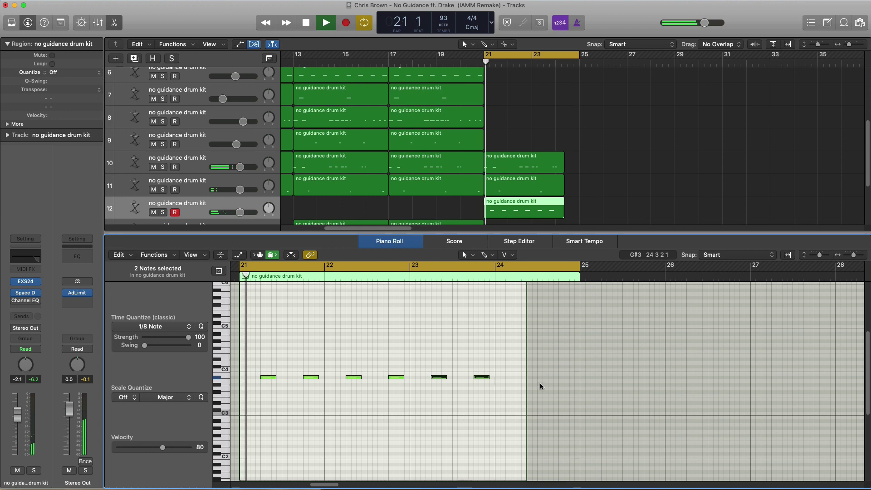
pyautogui.press('e')
pyautogui.press('x')
pyautogui.press('x')
pyautogui.press('super+Left')
pyautogui.press('super+Left')
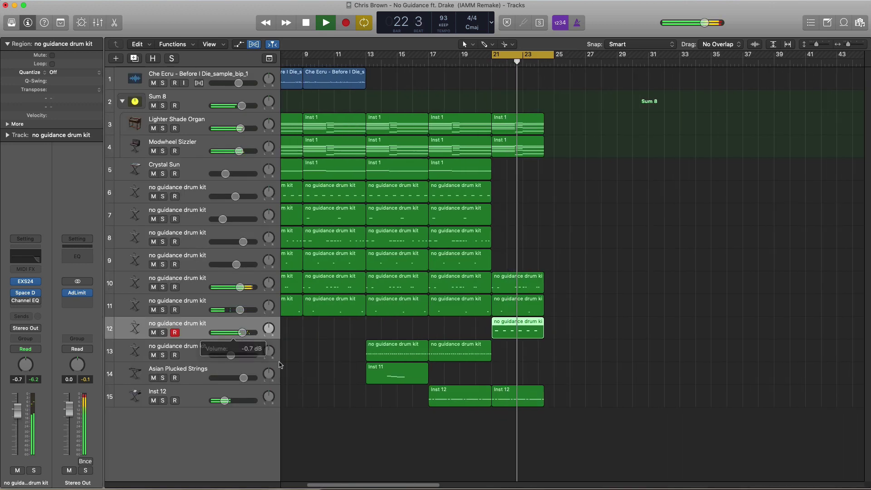
# - Copy all bar 13 regions to bar 25, move the cycle range to bars 25–28 and play it
pyautogui.press('super+Up')
pyautogui.press('super+Left')
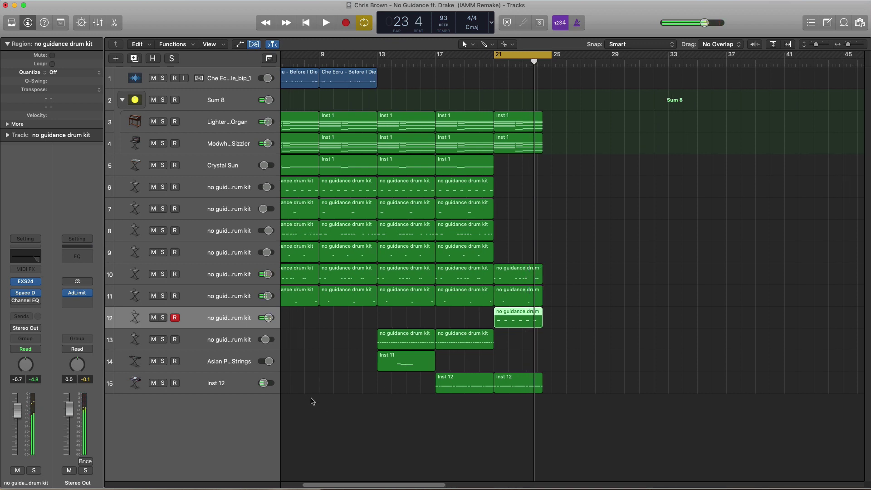
pyautogui.moveTo(411, 401); pyautogui.dragTo(398, 69)
pyautogui.moveTo(403, 119); pyautogui.dragTo(578, 134)
pyautogui.moveTo(521, 58); pyautogui.dragTo(580, 66)
pyautogui.press('space')
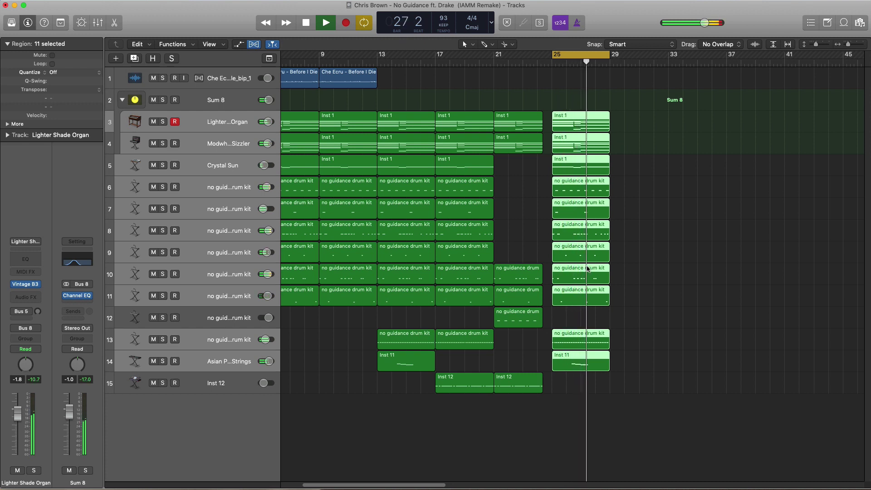
# - Shorten the bar 25 regions on tracks 3–5, 10 and 11 so they end at the start of bar 28
pyautogui.scroll(3, 587, 268)
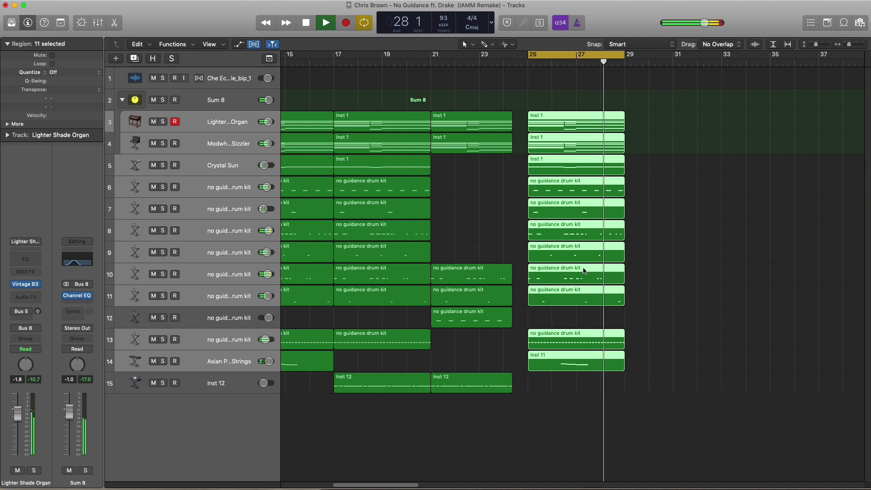
pyautogui.moveTo(612, 107); pyautogui.dragTo(595, 171)
pyautogui.press('space')
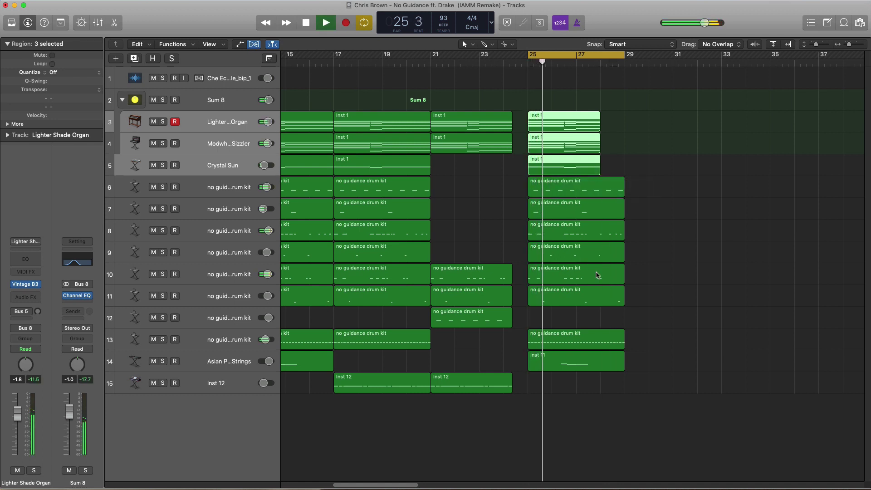
pyautogui.moveTo(635, 311); pyautogui.dragTo(597, 282)
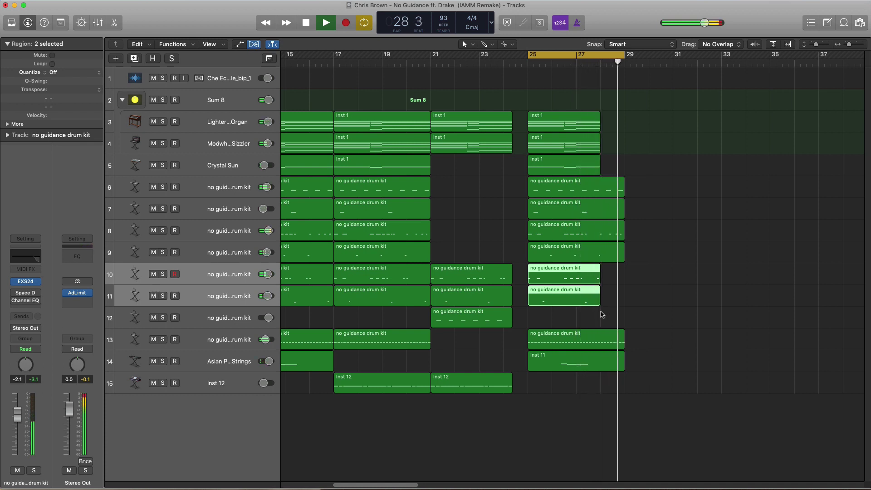
# - Stop playback and copy a Che Ecru sample region from the intro to bar 25
pyautogui.press('super+Up')
pyautogui.press('super+Up')
pyautogui.press('super+Up')
pyautogui.press('super+Left')
pyautogui.press('super+Left')
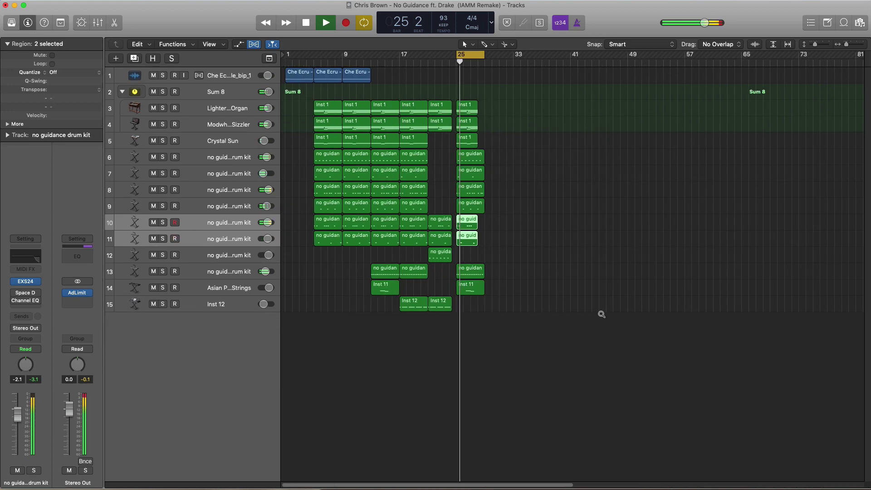
pyautogui.press('space')
pyautogui.moveTo(335, 75); pyautogui.dragTo(464, 78)
pyautogui.press('super+Right')
pyautogui.press('super+Right')
pyautogui.press('super+Right')
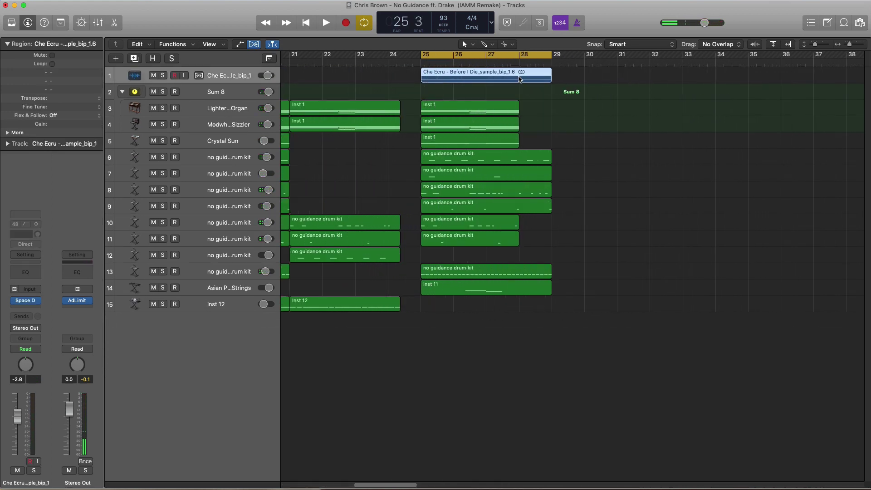
# - Trim the copied Che Ecru sample region so it covers only bars 27 and 28, checking it with playback
pyautogui.click(520, 79)
pyautogui.press('Delete')
pyautogui.press('space')
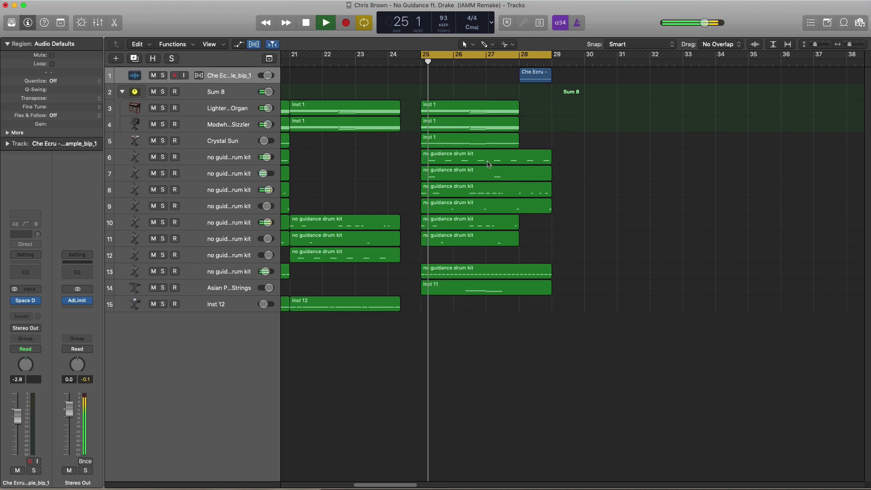
pyautogui.moveTo(520, 77); pyautogui.dragTo(486, 78)
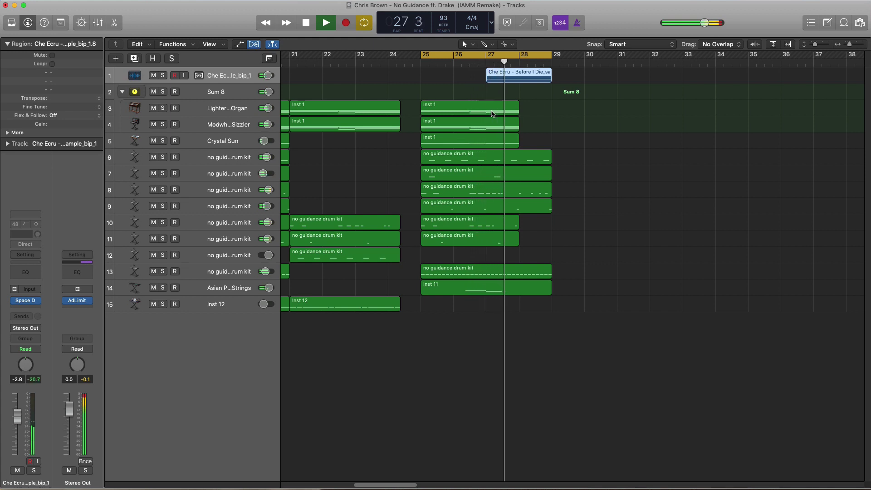
# - Stop playback and copy all bar 17 regions to bar 29
pyautogui.scroll(-3, 493, 114)
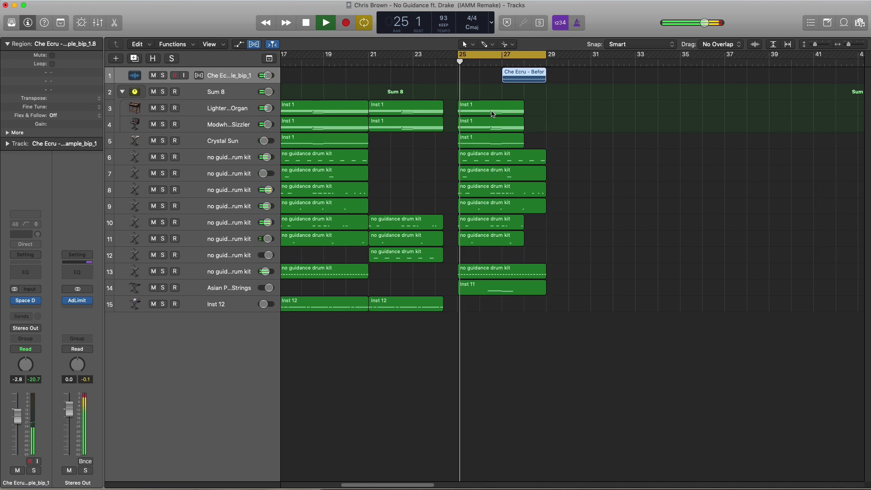
pyautogui.scroll(-2, 493, 122)
pyautogui.press('z')
pyautogui.press('space')
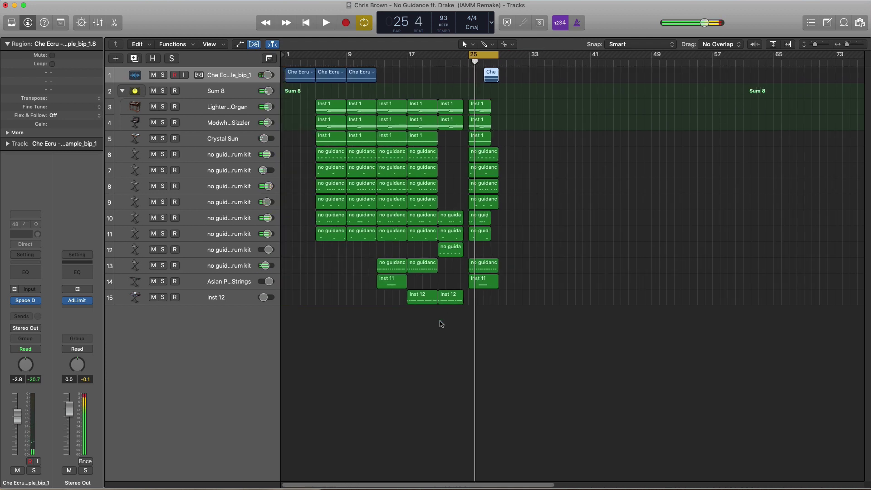
pyautogui.moveTo(431, 322); pyautogui.dragTo(508, 111)
# - Copy the bar 9 Che Ecru sample region and the bar 25 Asian Plucked Strings region to bar 29
pyautogui.click(364, 80)
pyautogui.moveTo(364, 80); pyautogui.dragTo(517, 80)
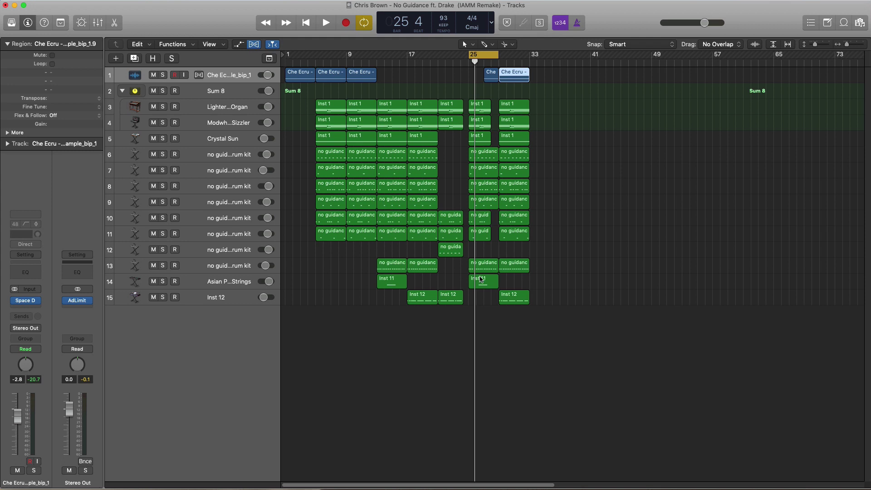
pyautogui.moveTo(481, 278); pyautogui.dragTo(512, 279)
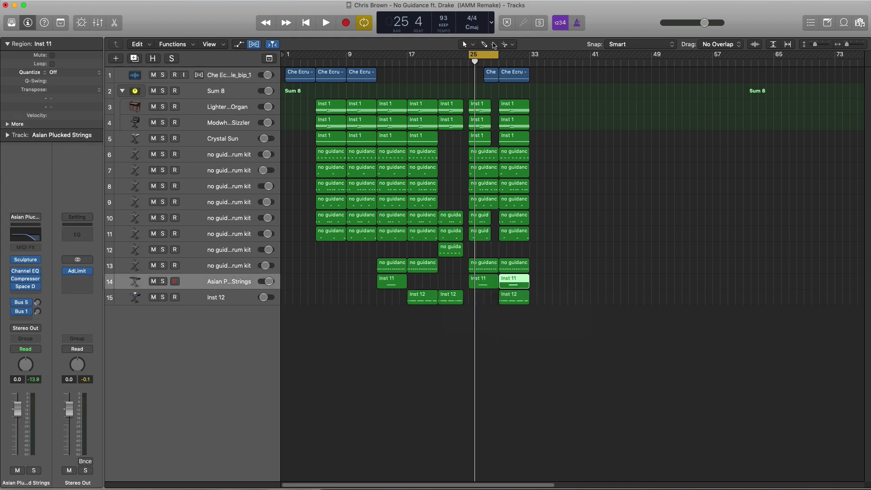
# - Turn off the cycle range and play the whole arrangement from bar 1 to its end
pyautogui.press('Return')
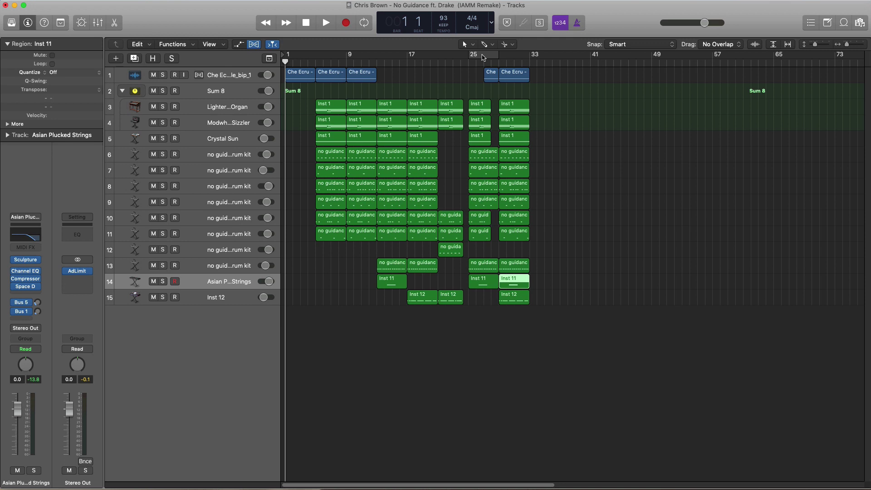
pyautogui.press('space')
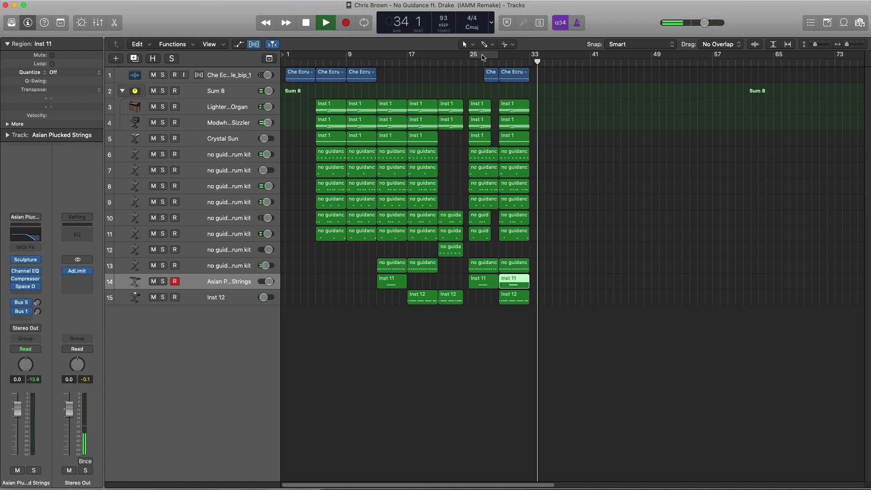
pyautogui.press('space')
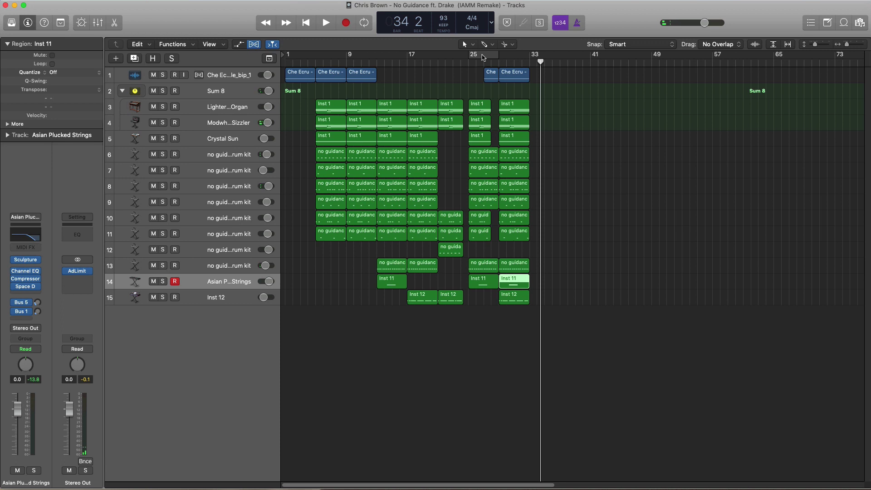